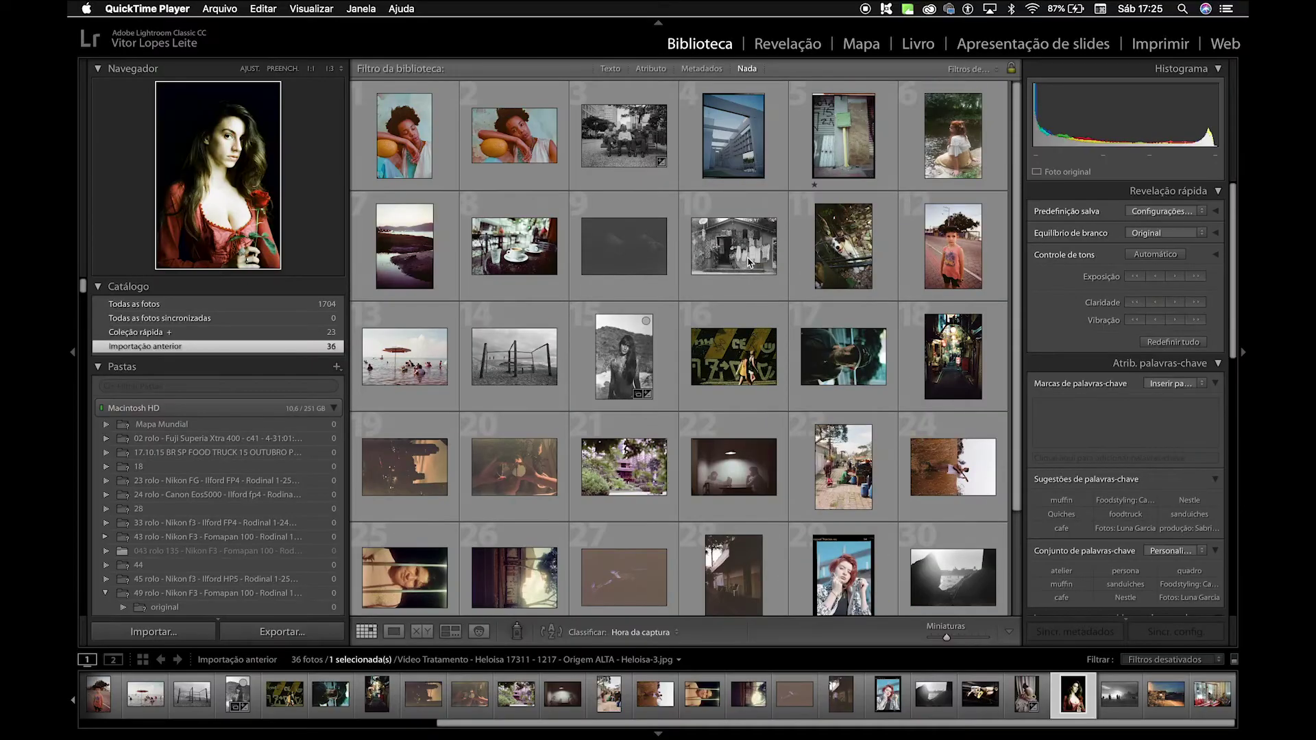
Open the selected portrait in the Revelação module and set its Pretos to −2 and Brancos to −72.
scroll(749, 263, down, 3)
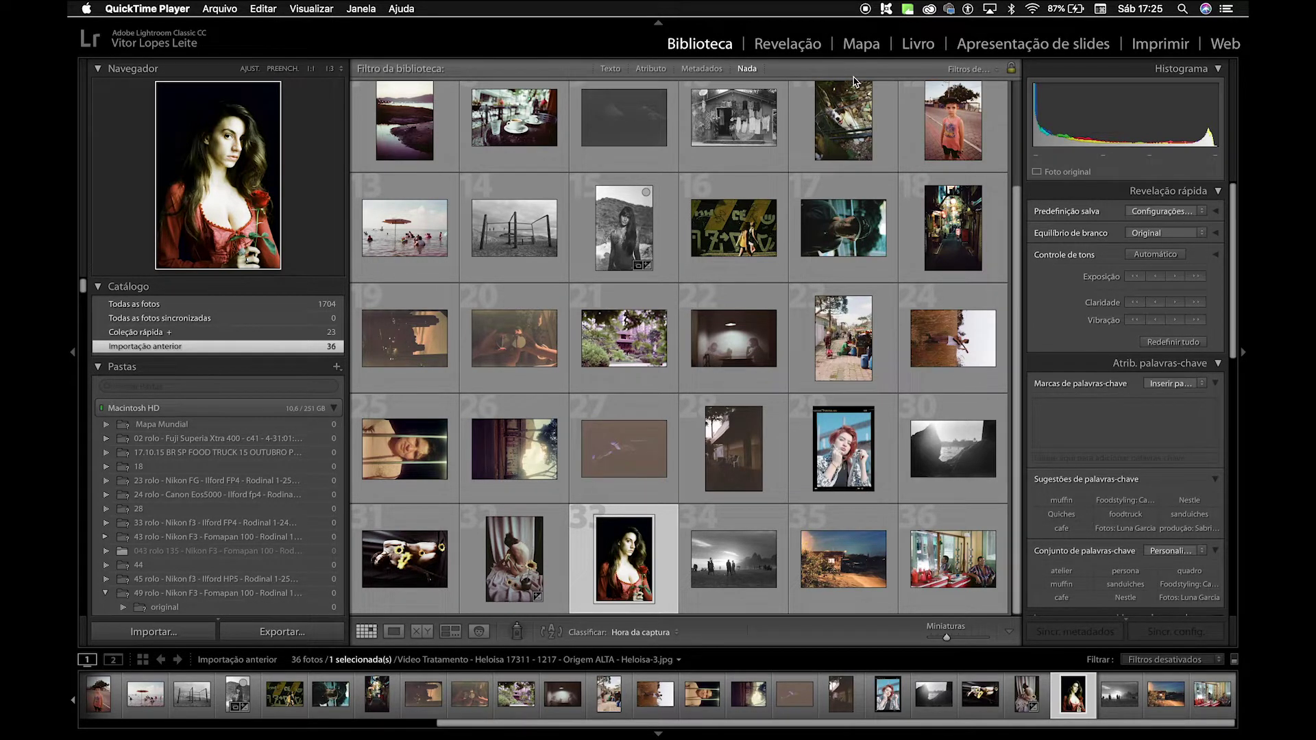
click(778, 47)
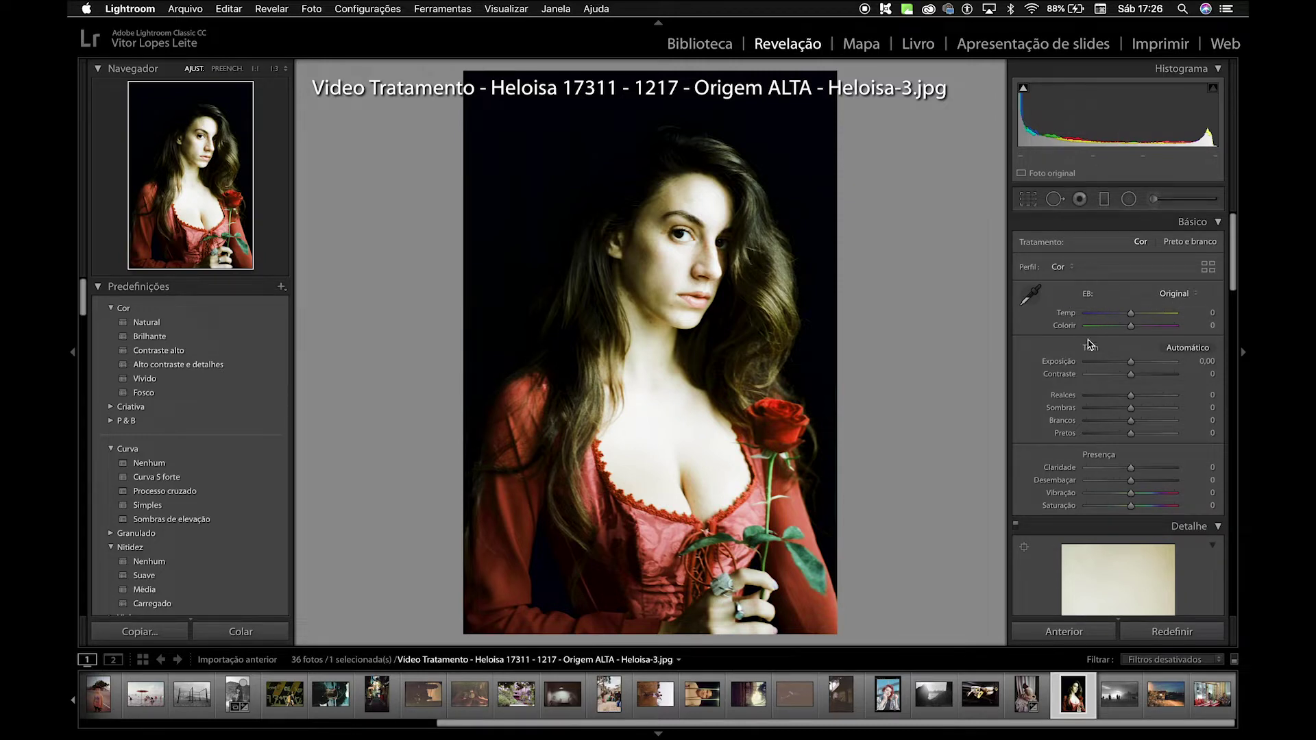
scroll(1172, 449, down, 15)
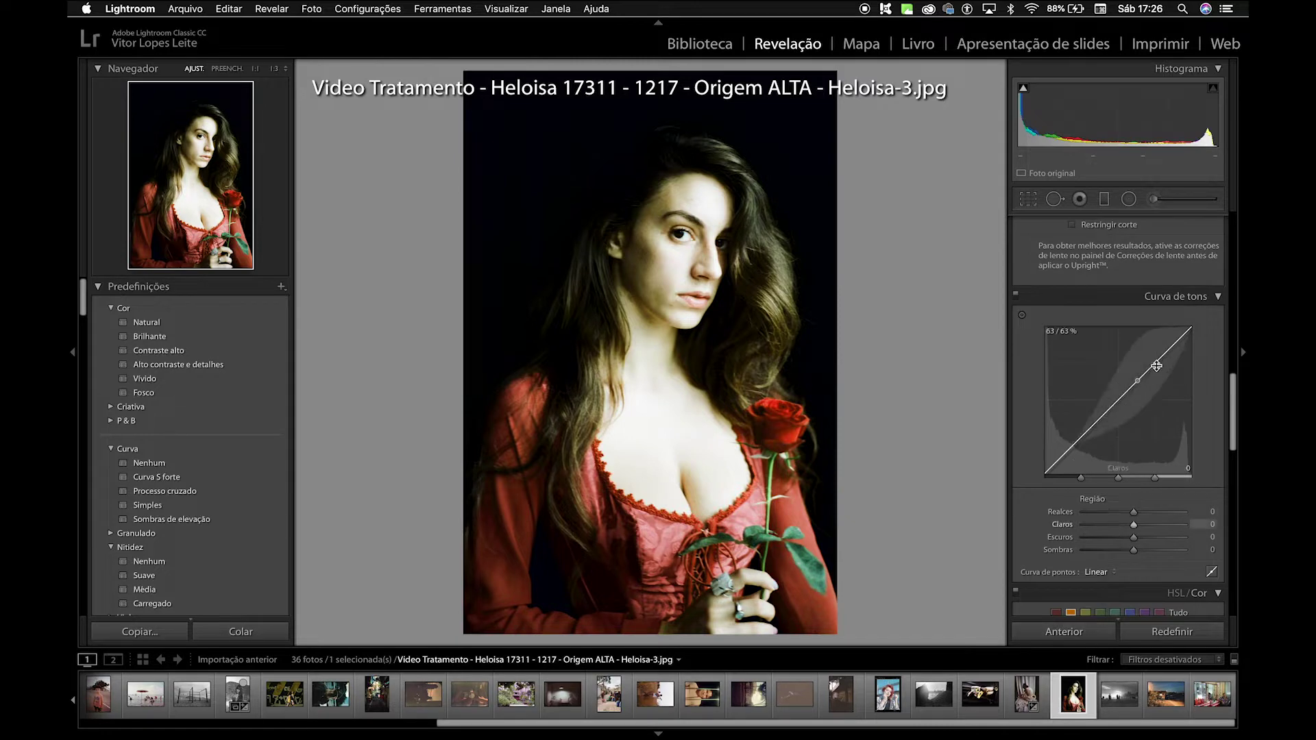
scroll(1161, 325, down, 20)
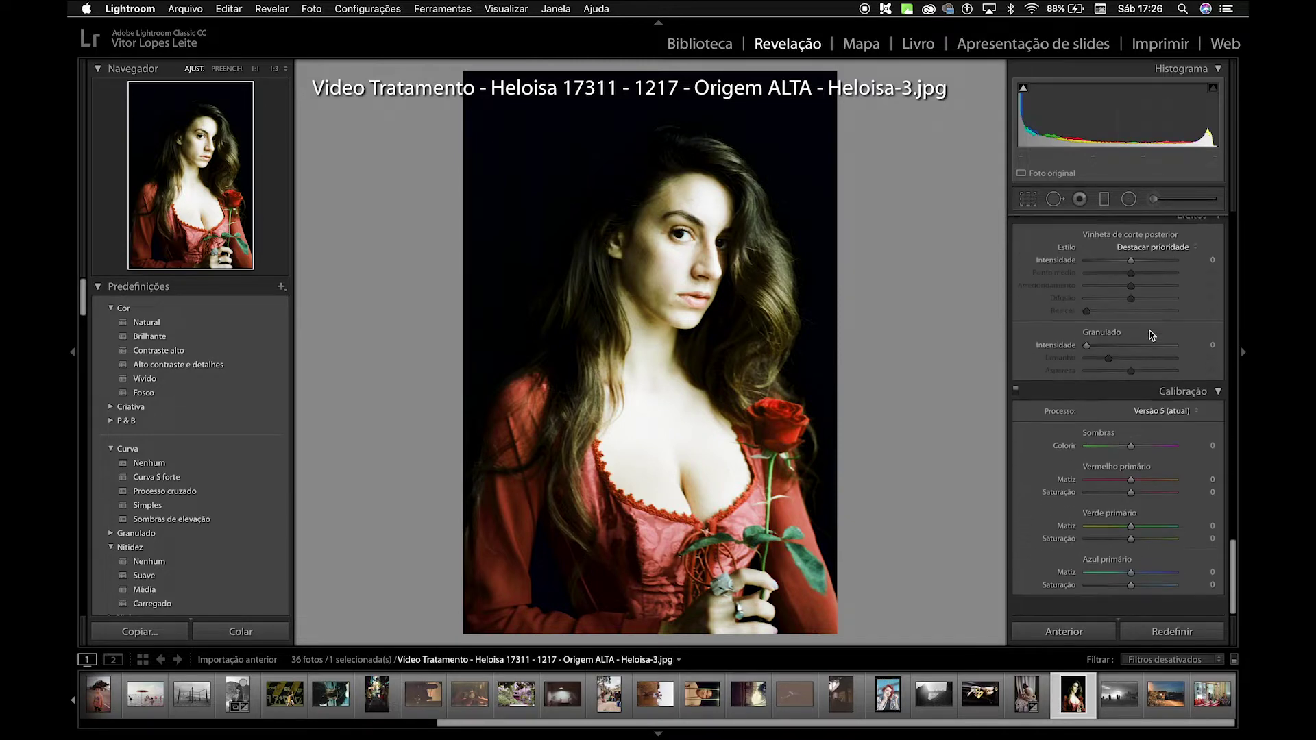
scroll(1165, 425, up, 20)
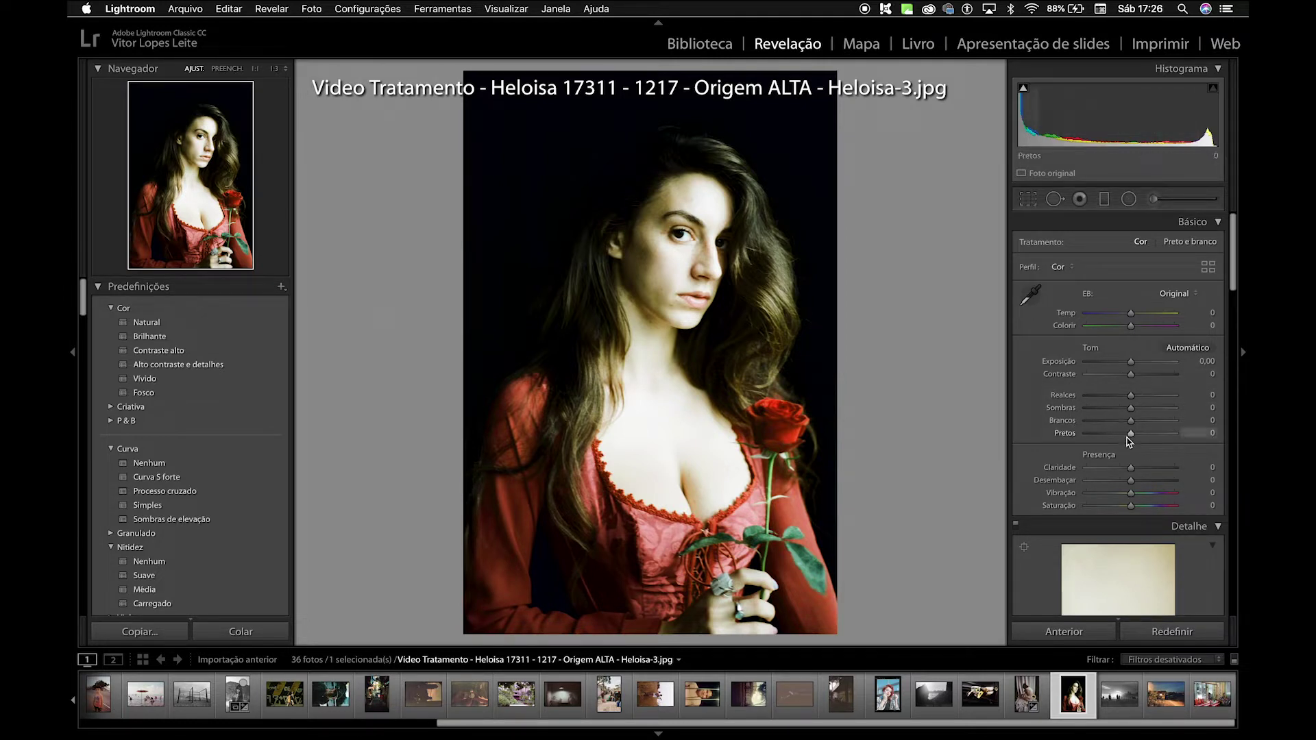
drag(1131, 439, 1110, 421)
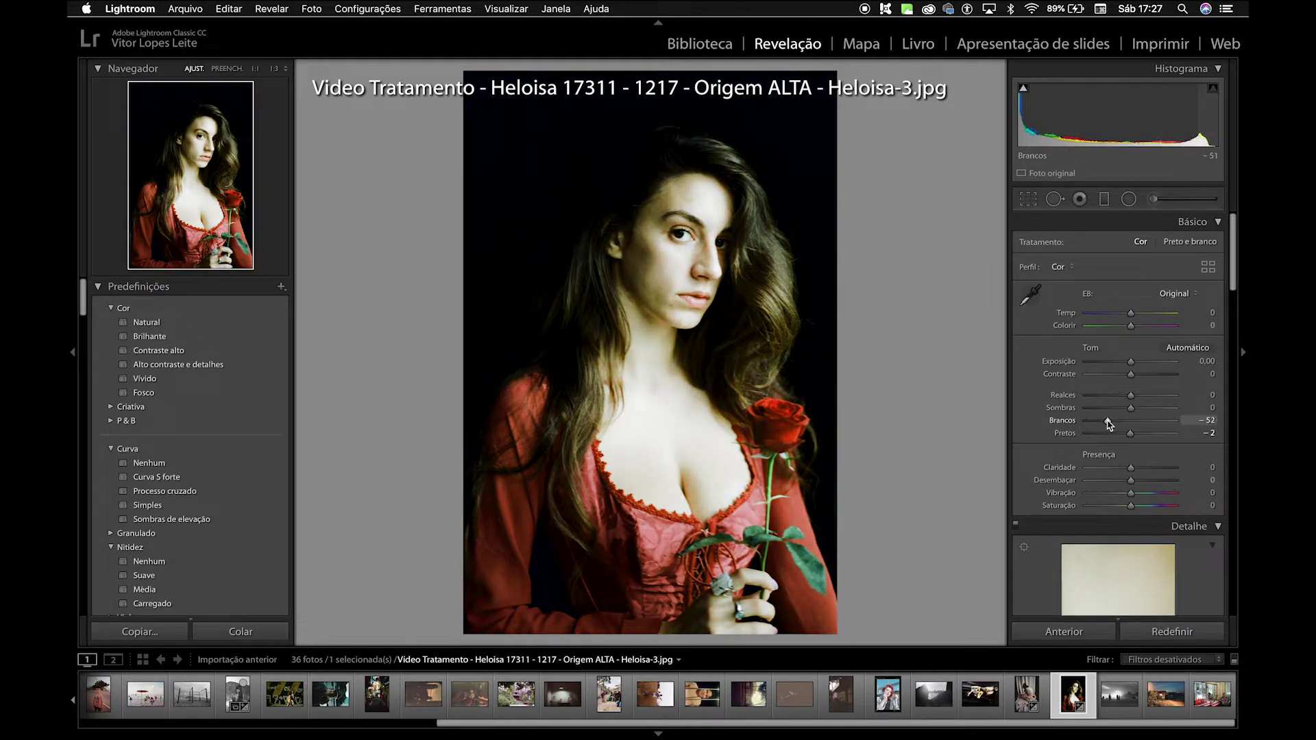
drag(1105, 425, 1100, 425)
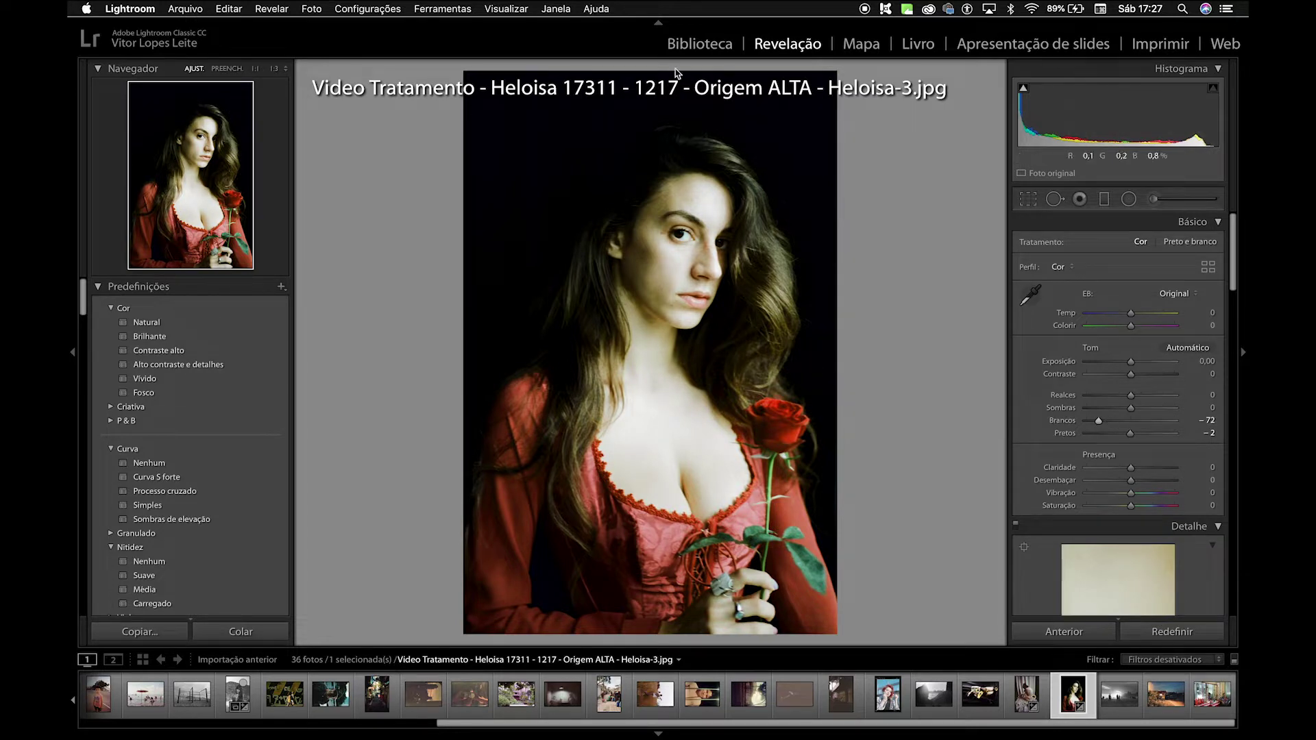
Show the portrait in a side-by-side Antes / Depois comparison.
click(495, 8)
mouse_move(595, 159)
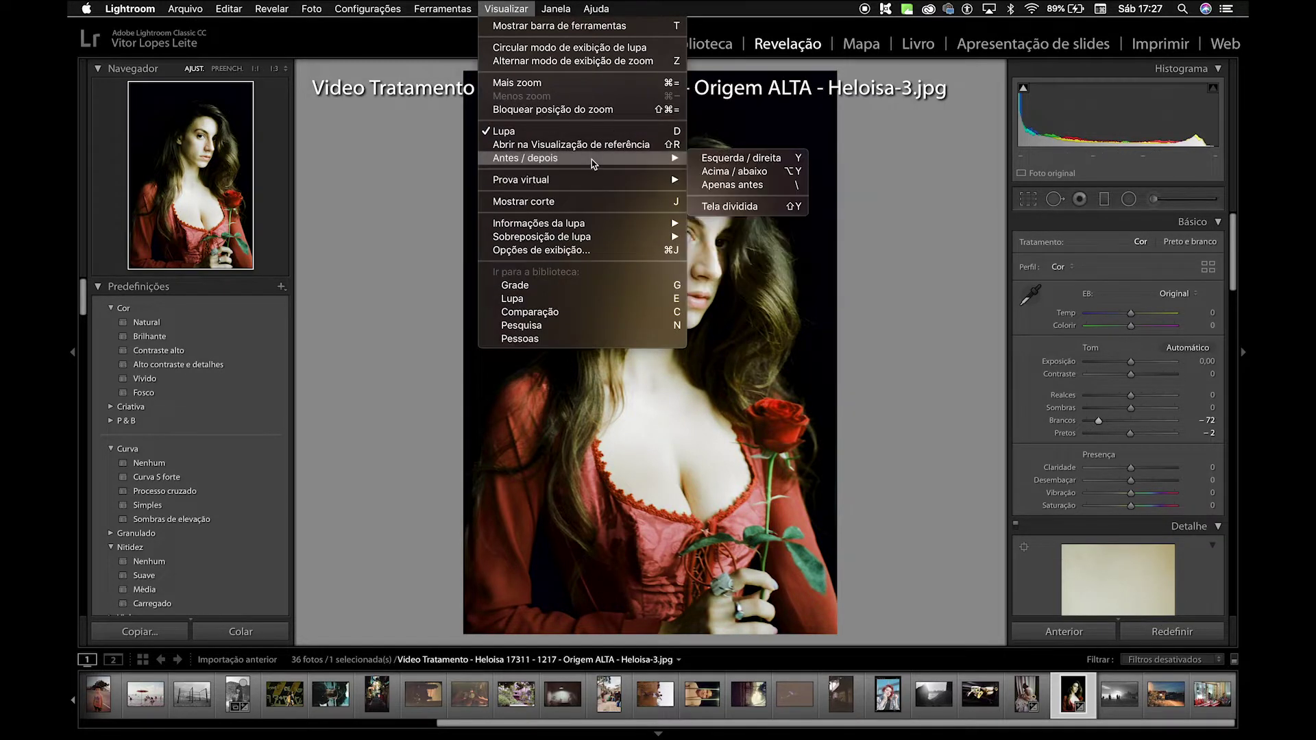
click(731, 166)
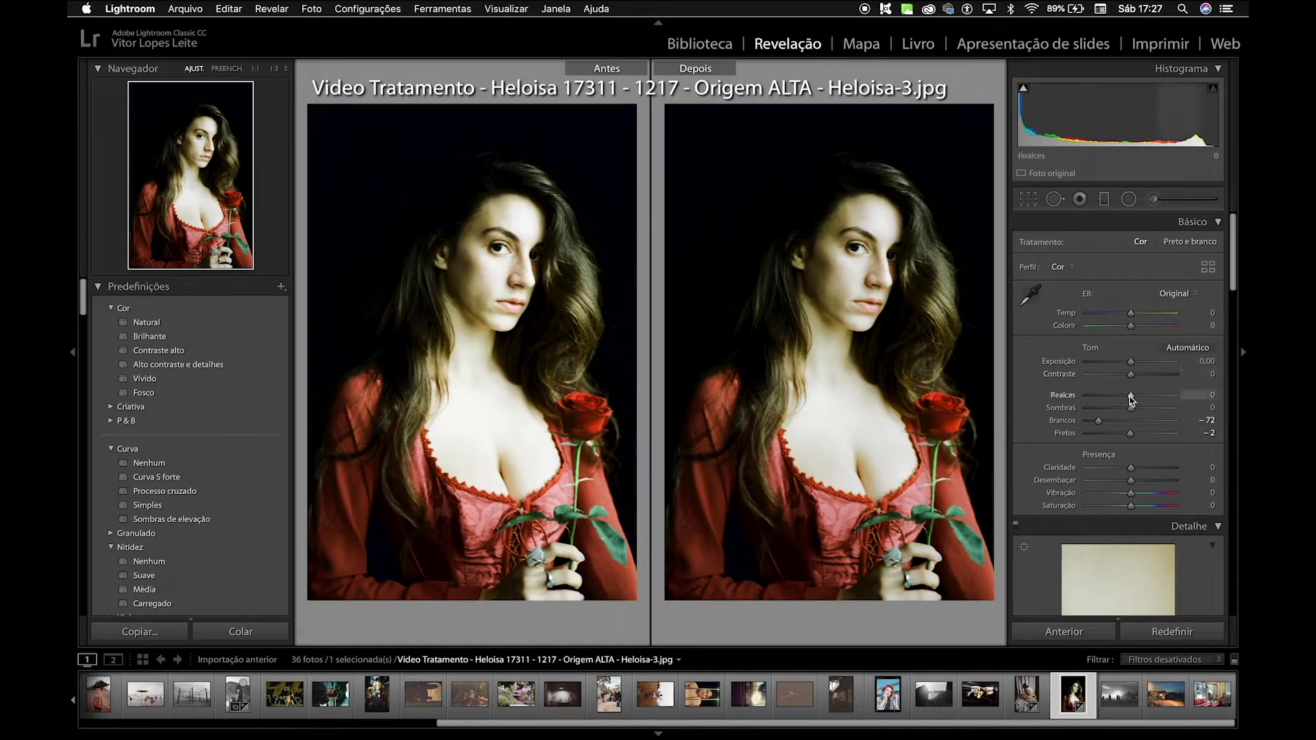
Lower Realces to −44 and raise Sombras to +57, checking the dark background and hair up close.
mouse_move(1131, 398)
mouse_down()
mouse_move(1095, 397)
mouse_move(1144, 397)
mouse_move(1112, 389)
mouse_up()
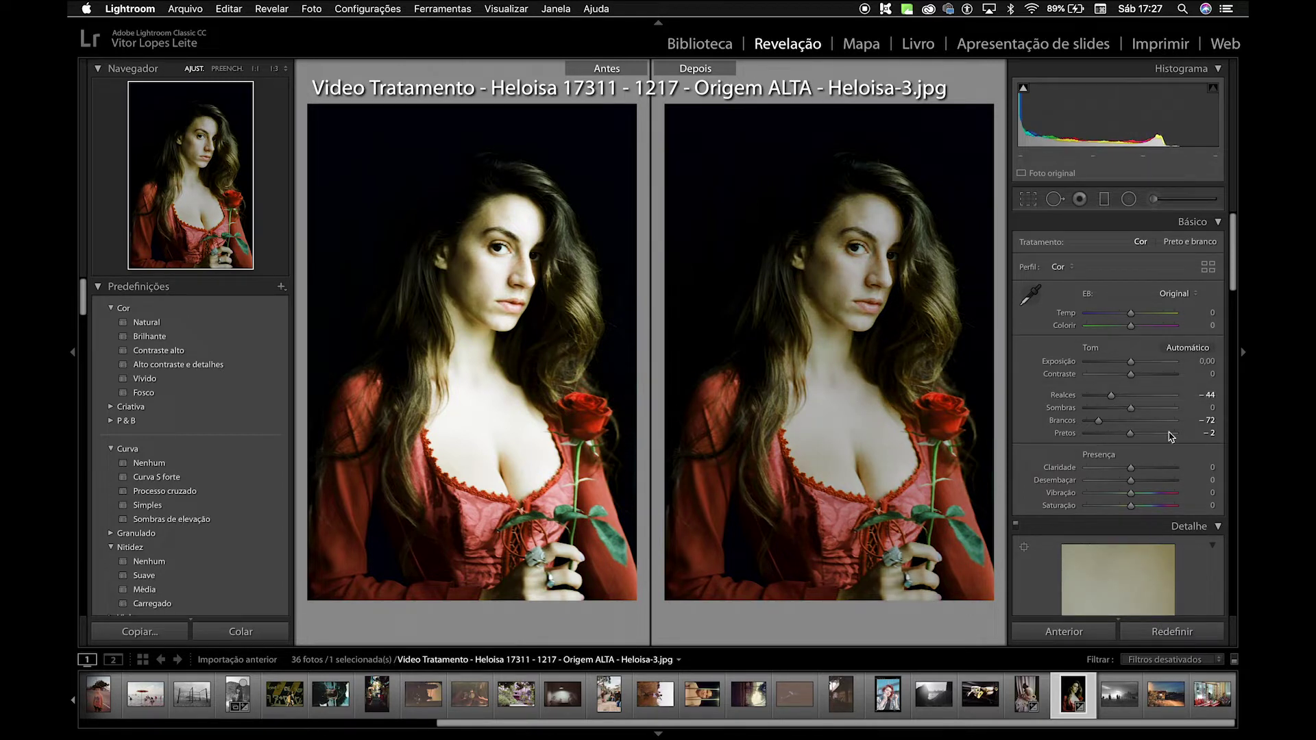
drag(1132, 409, 1180, 410)
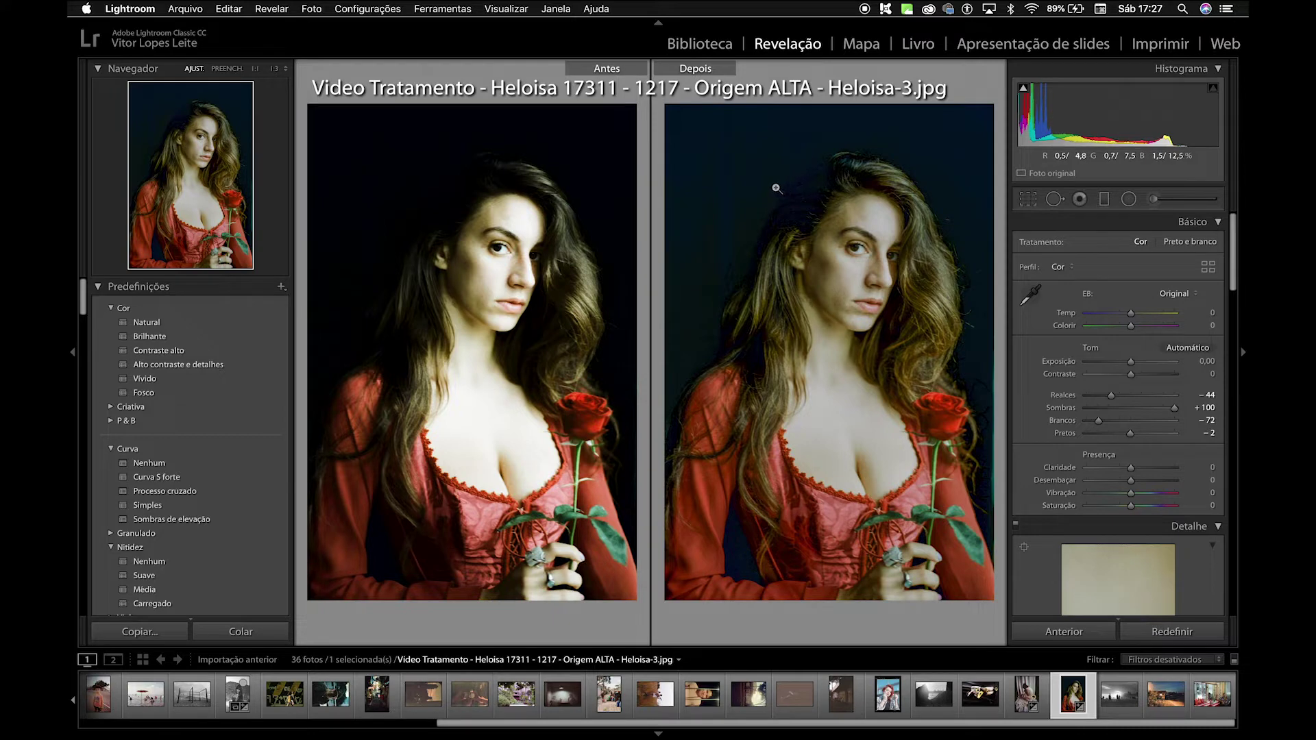
click(799, 173)
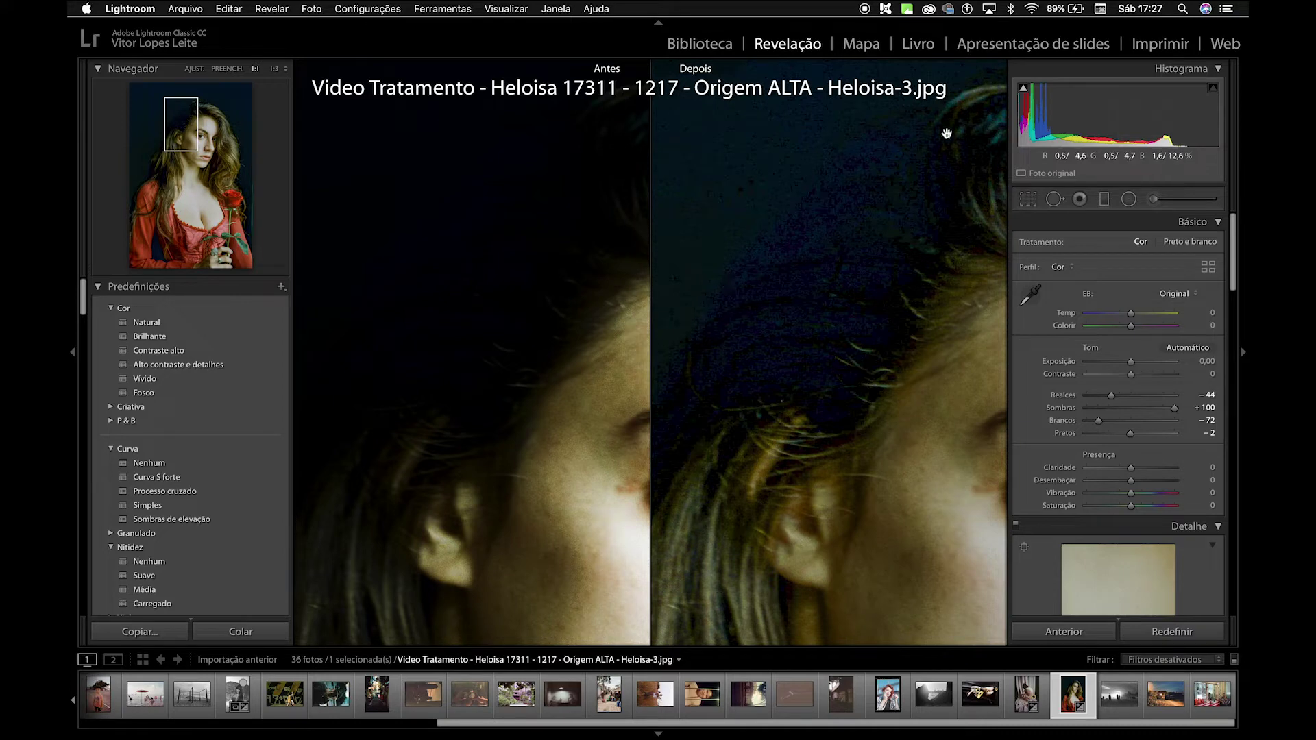
click(730, 299)
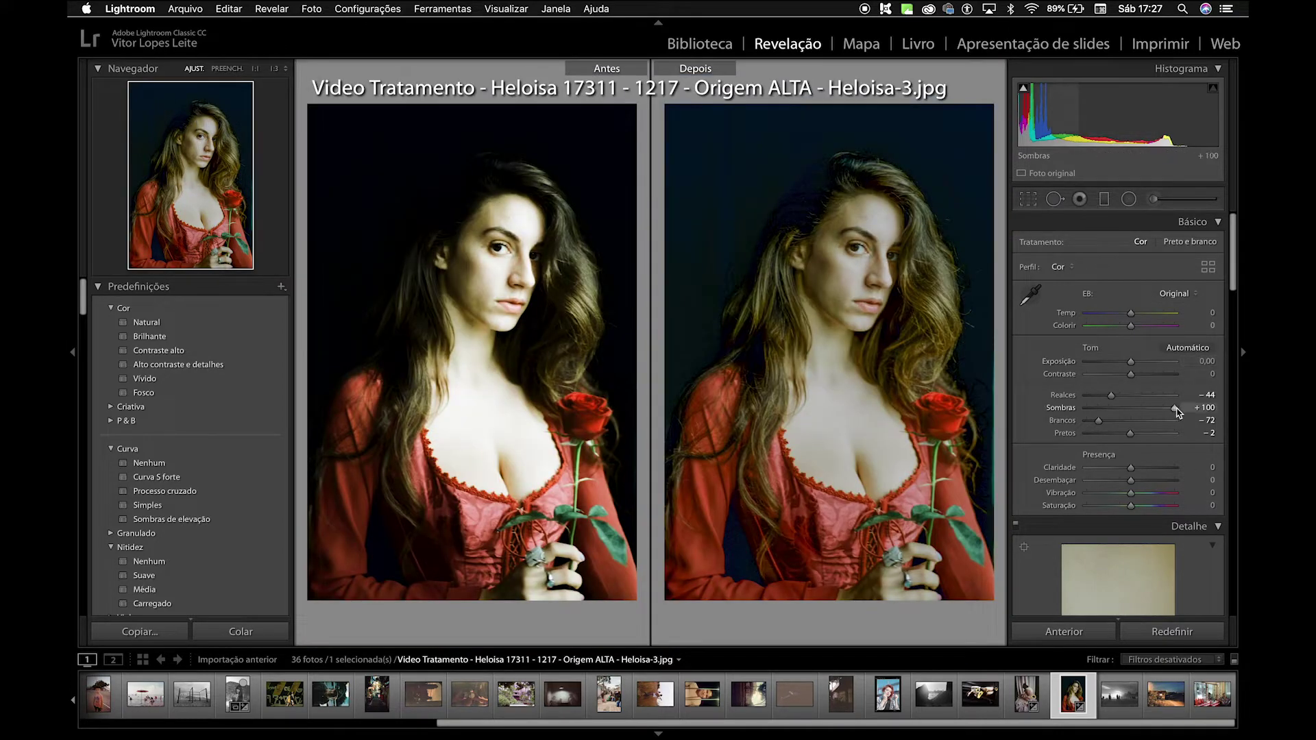
drag(1175, 409, 1157, 414)
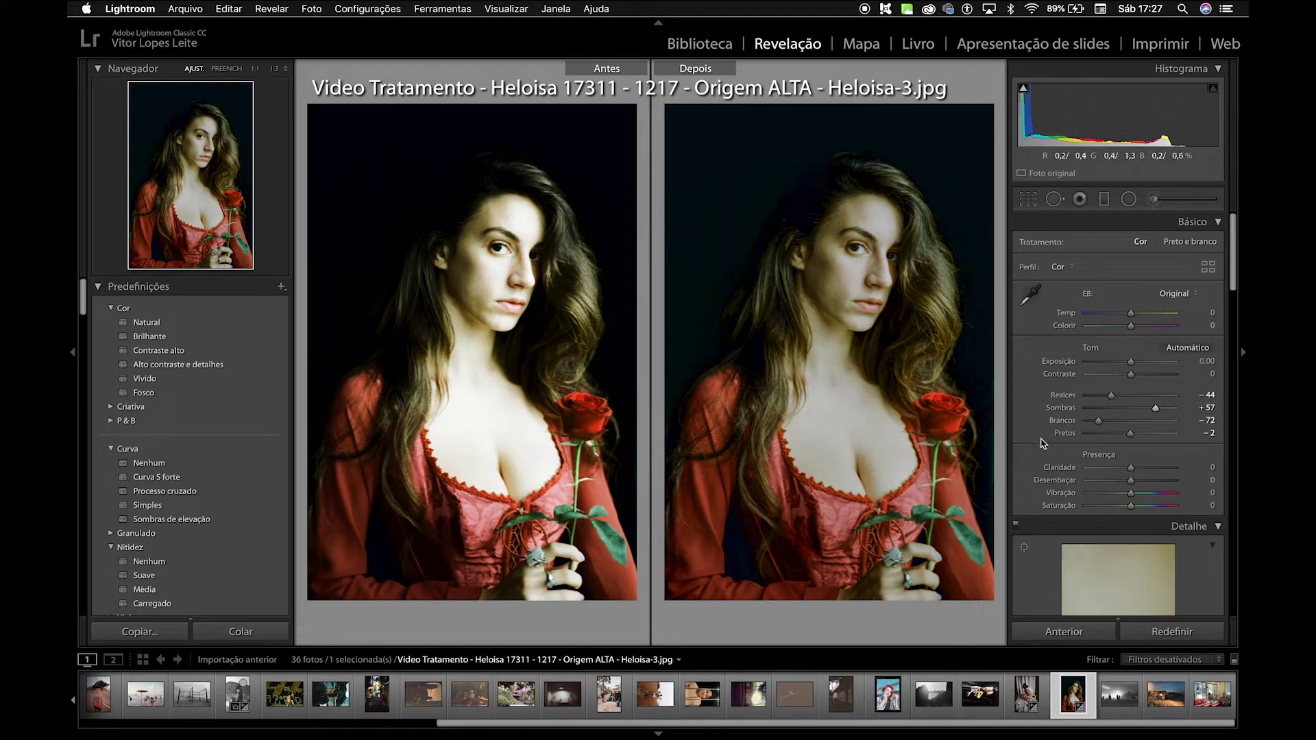
Set Exposição to +0,55 and Contraste to −49.
drag(1131, 363, 1136, 365)
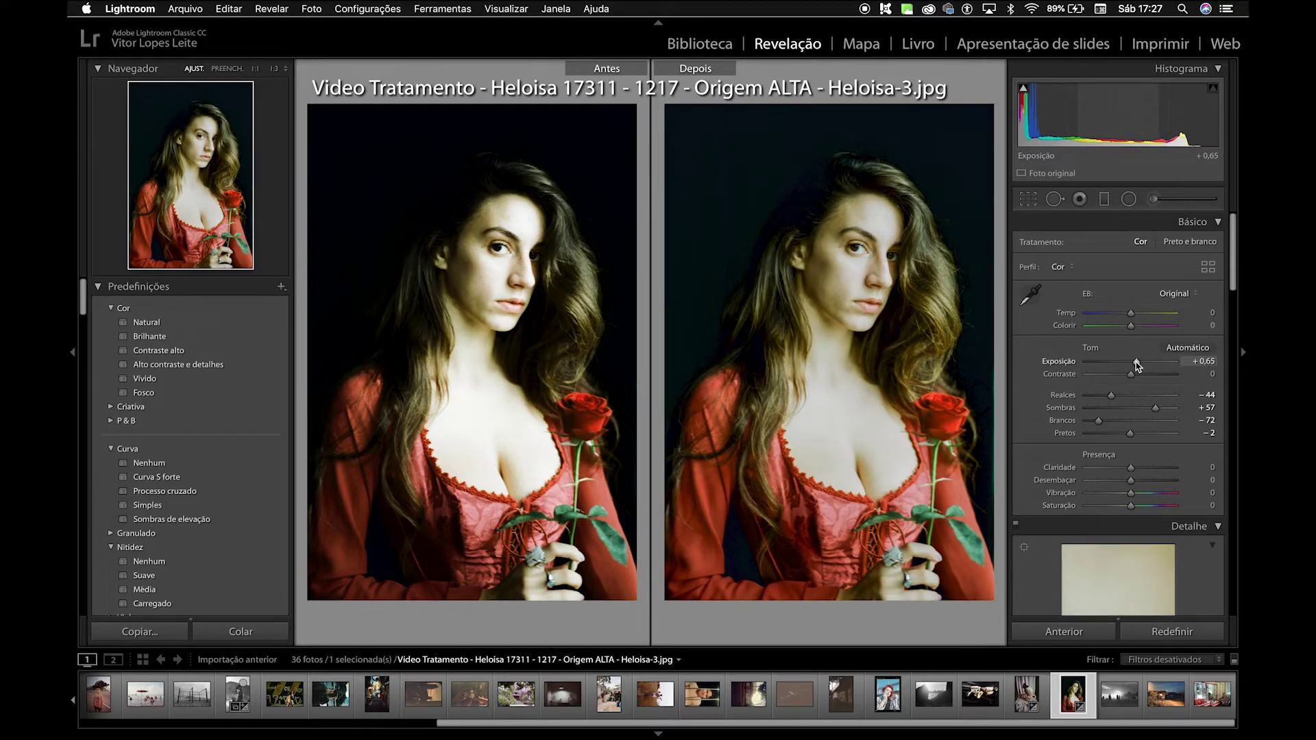
drag(1136, 365, 1097, 378)
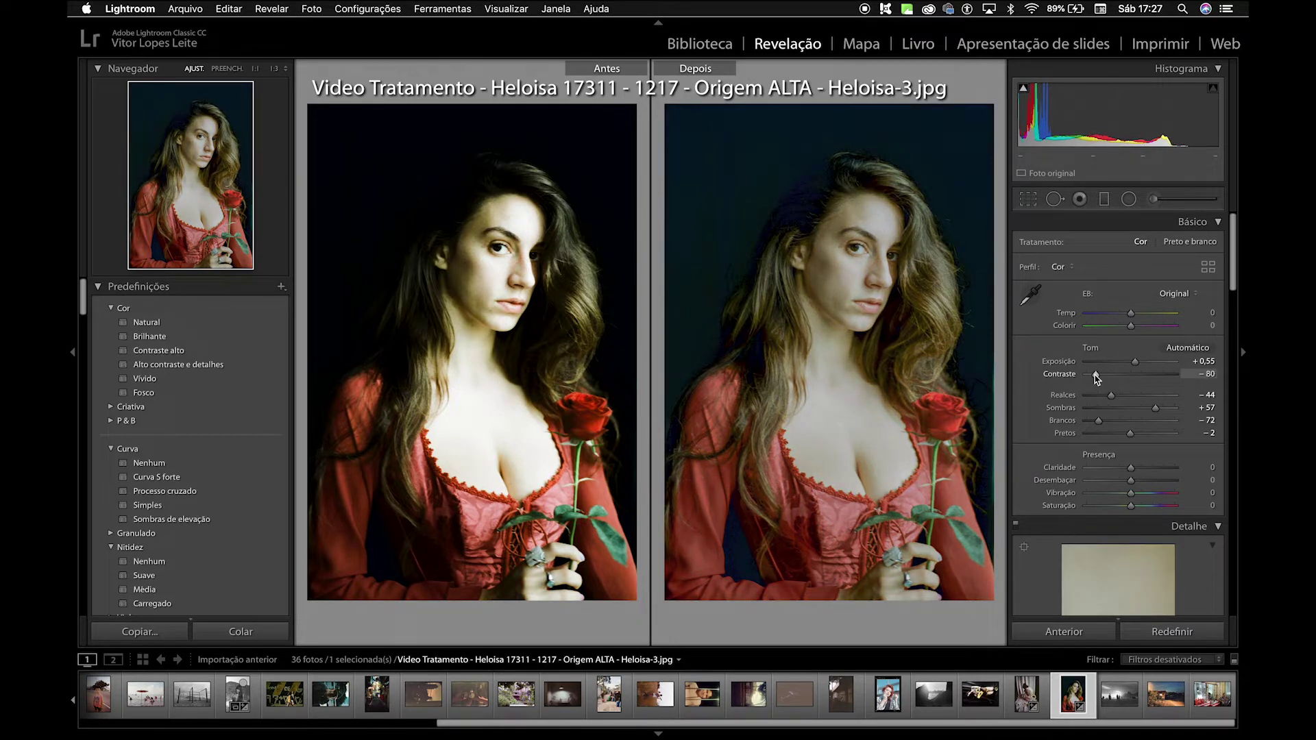
drag(1099, 379, 1111, 377)
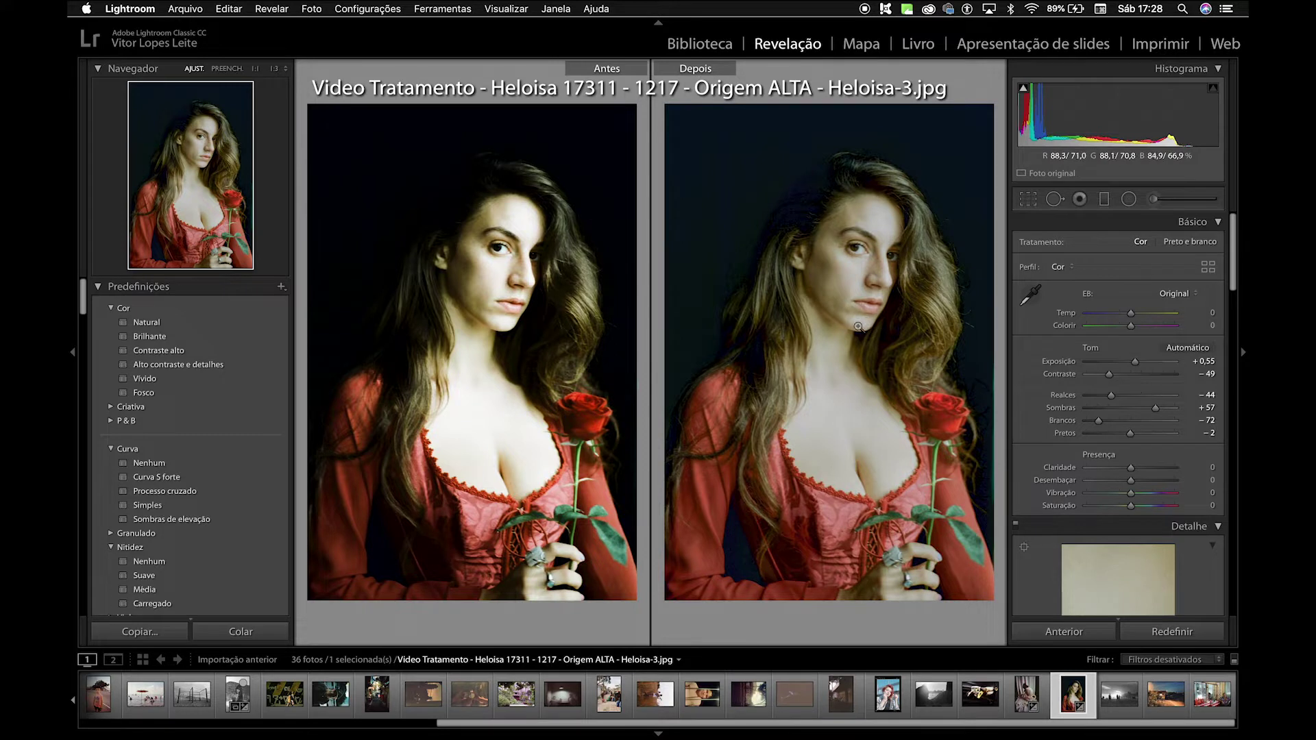
click(1205, 324)
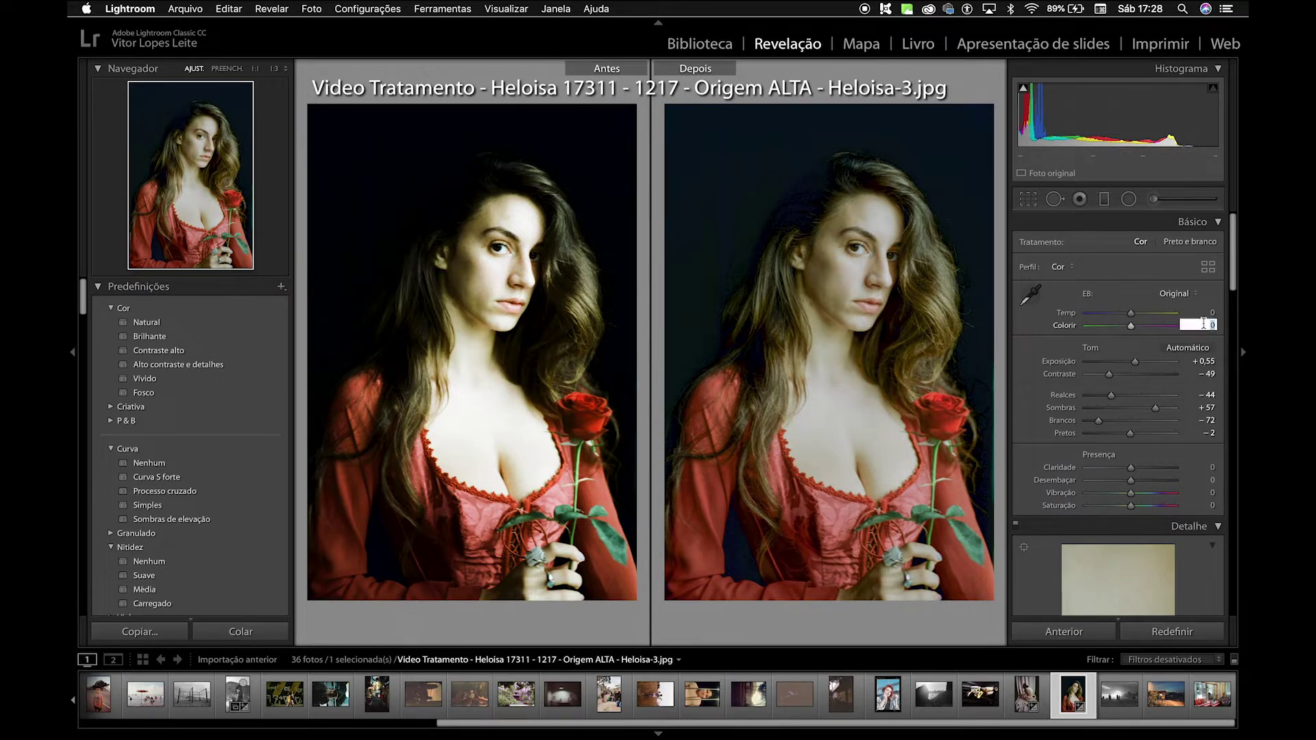
click(1131, 321)
mouse_move(1131, 321)
mouse_down()
mouse_move(1149, 319)
mouse_move(1107, 317)
mouse_move(1145, 319)
mouse_move(1131, 319)
mouse_up()
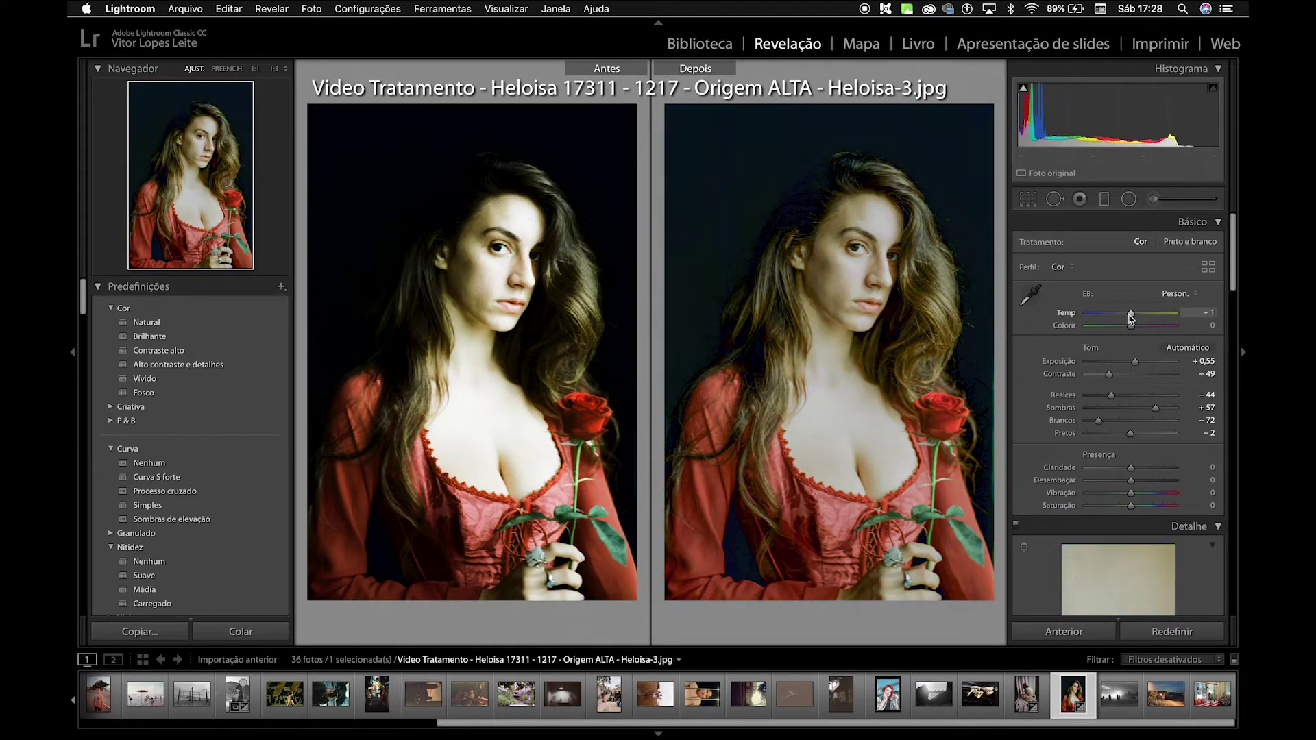
key(super+z)
Shift the white balance towards magenta by setting Colorir to +17.
click(1206, 325)
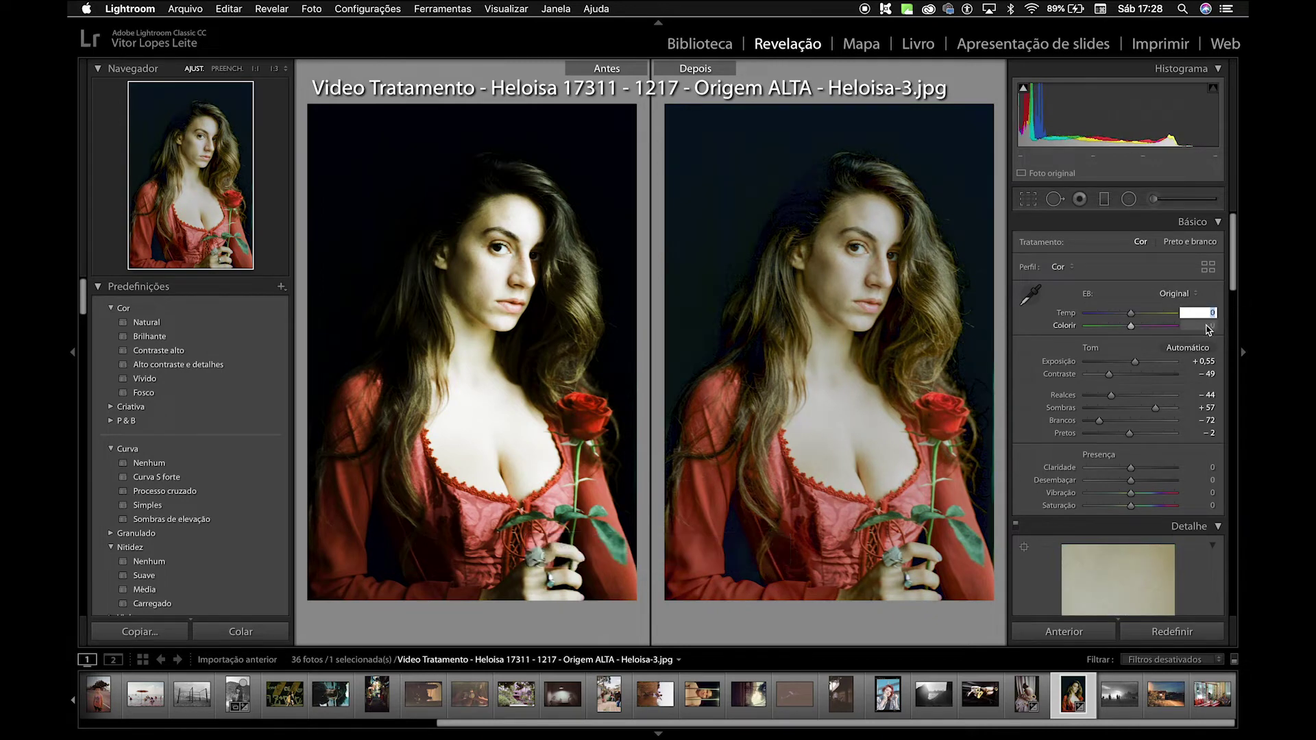
text(10)
key(Return)
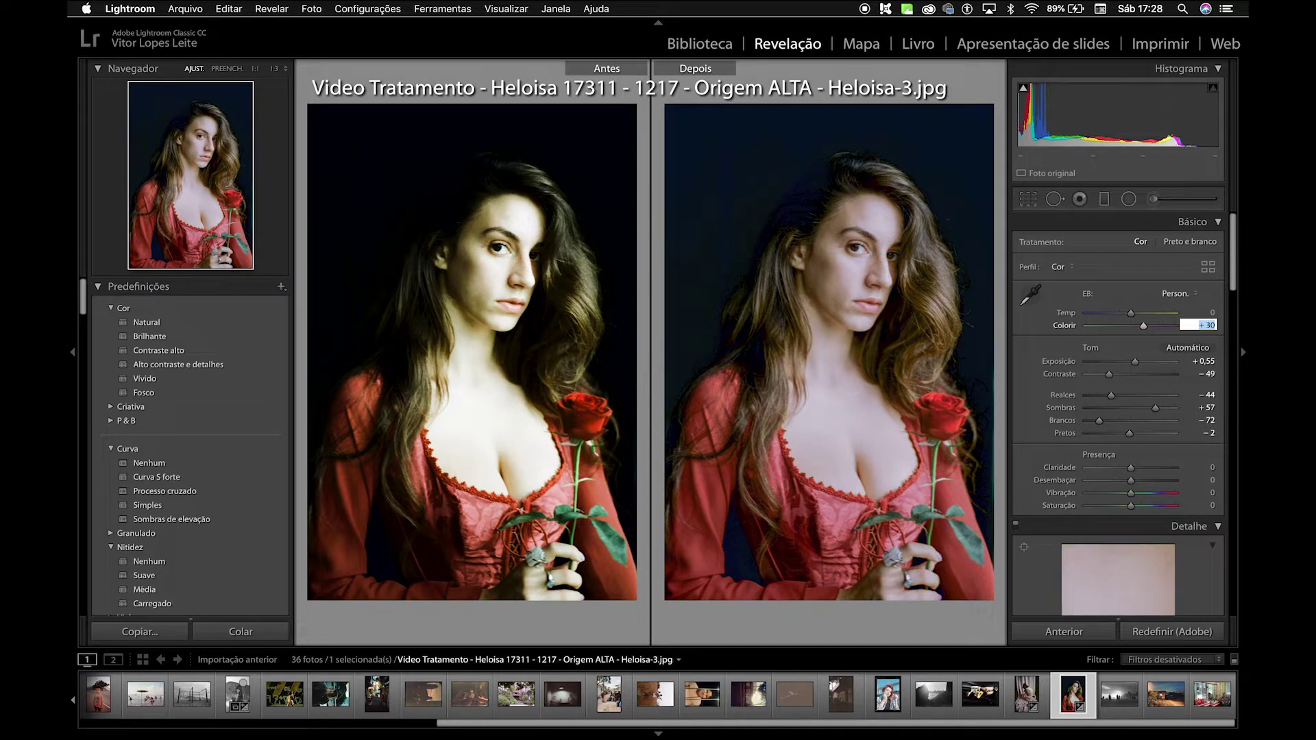
key(shift)
text(+7)
key(Return)
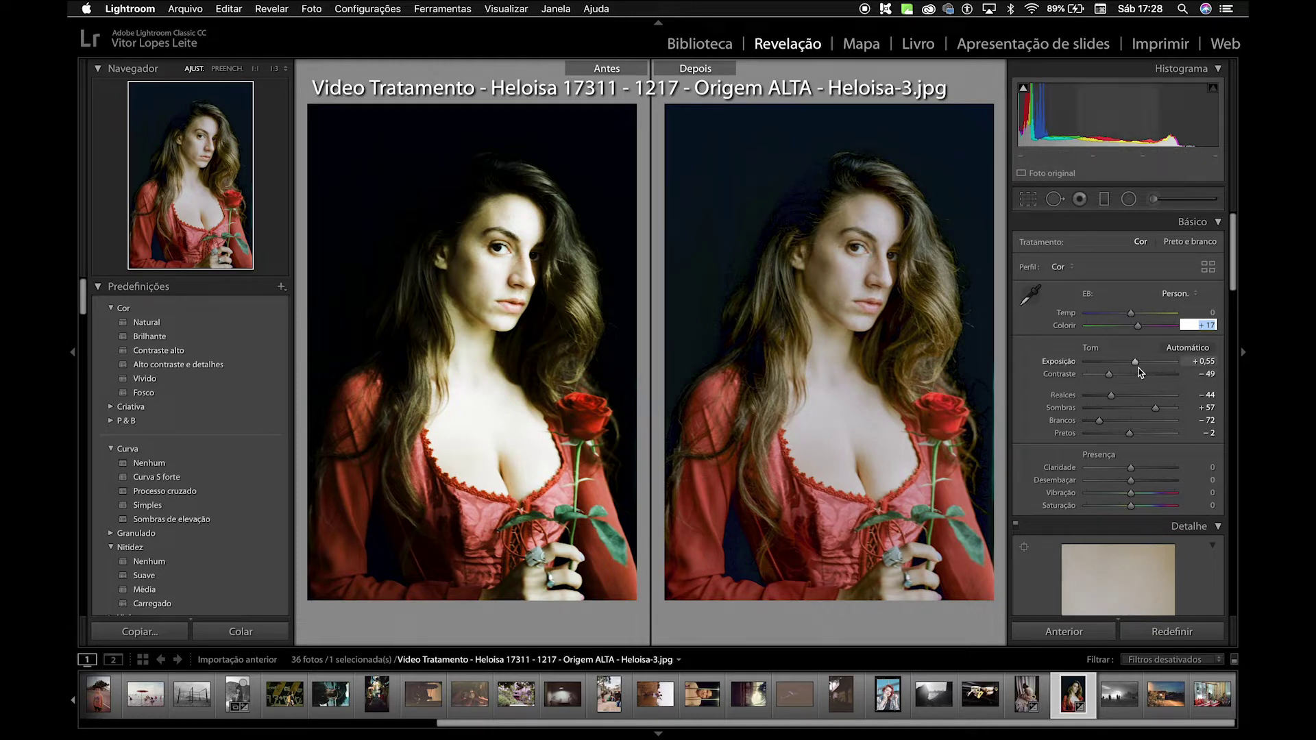
Reduce Exposição to +0,30 and Sombras to +34.
drag(1136, 363, 1133, 362)
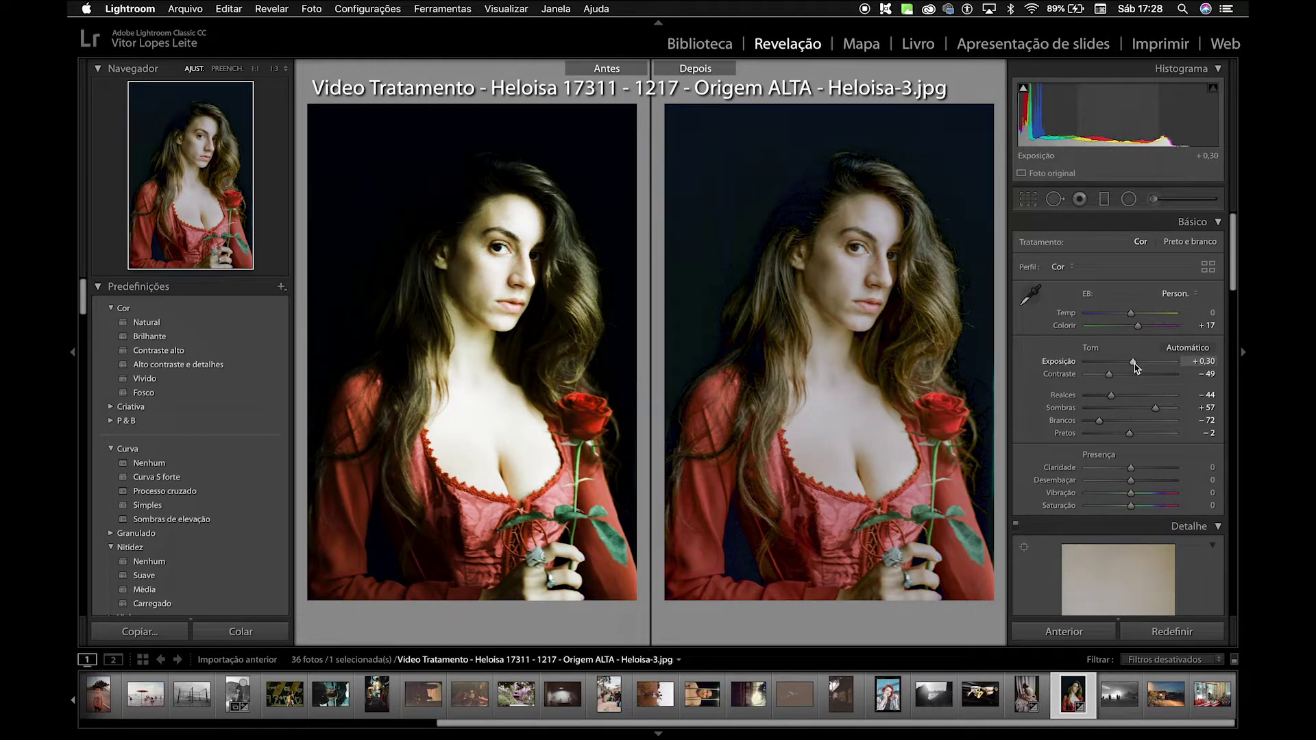
drag(1156, 411, 1147, 411)
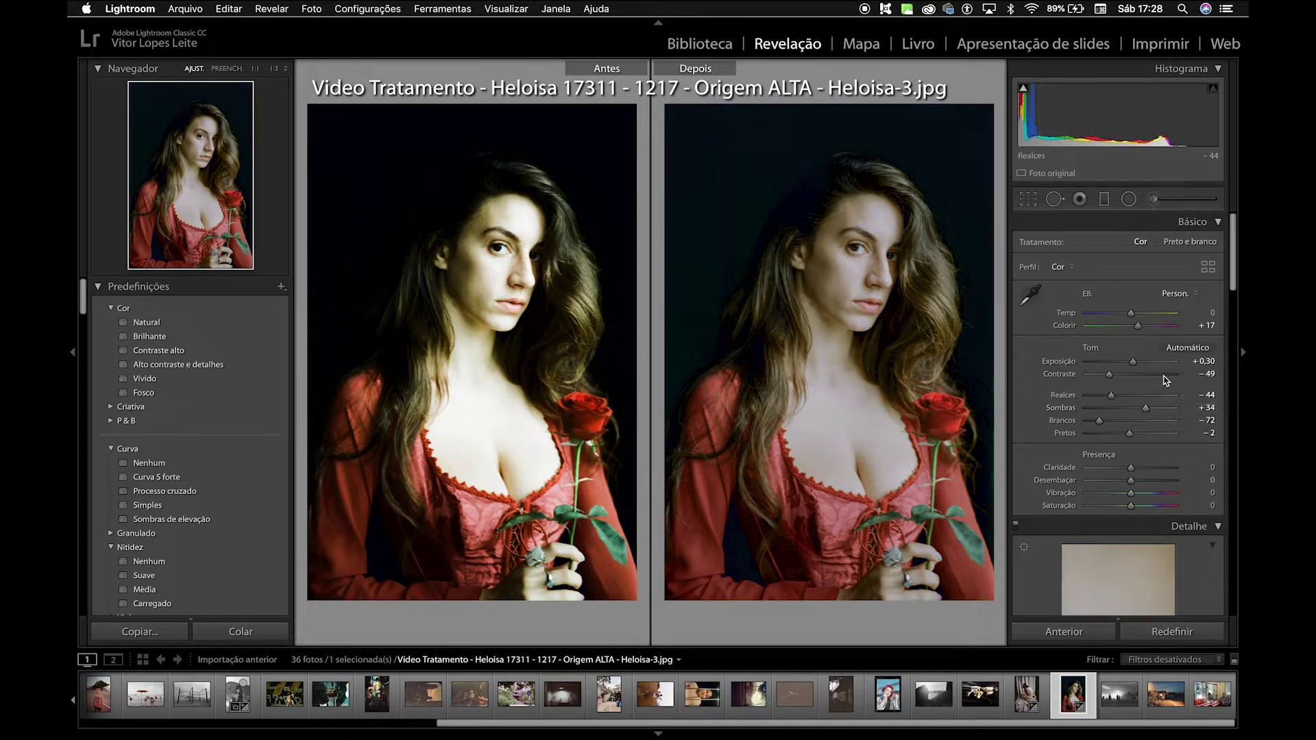
Shape the tone curve by region with Realces about +48, Claros −9, Escuros +14 and Sombras +15.
scroll(1151, 405, down, 10)
scroll(1163, 380, up, 3)
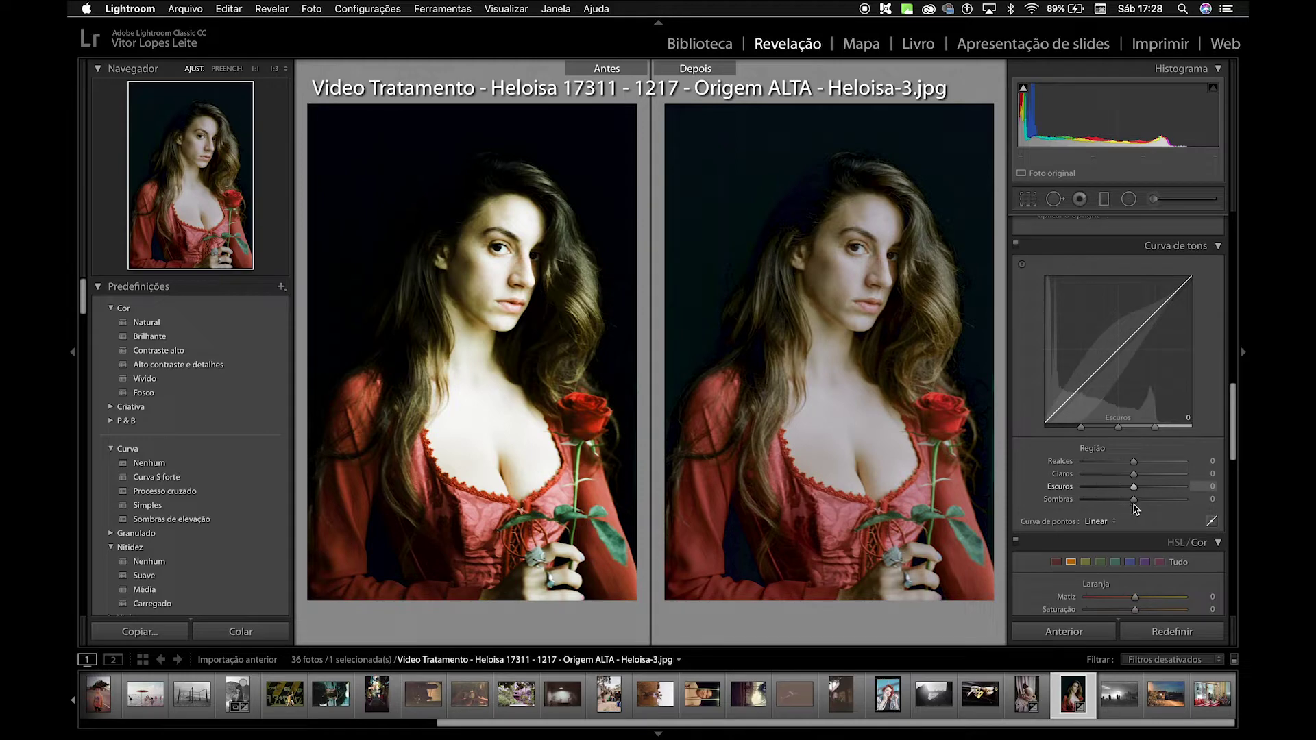
drag(1132, 504, 1164, 465)
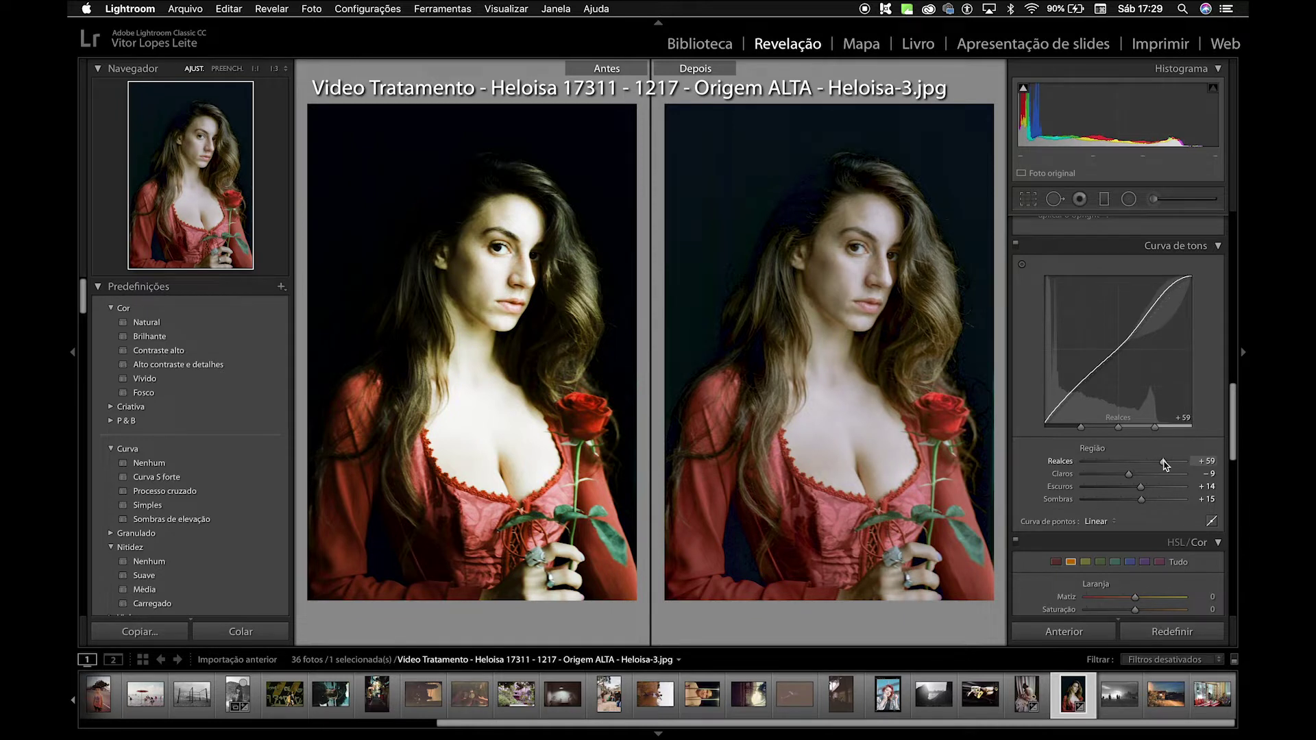
drag(1165, 465, 1160, 466)
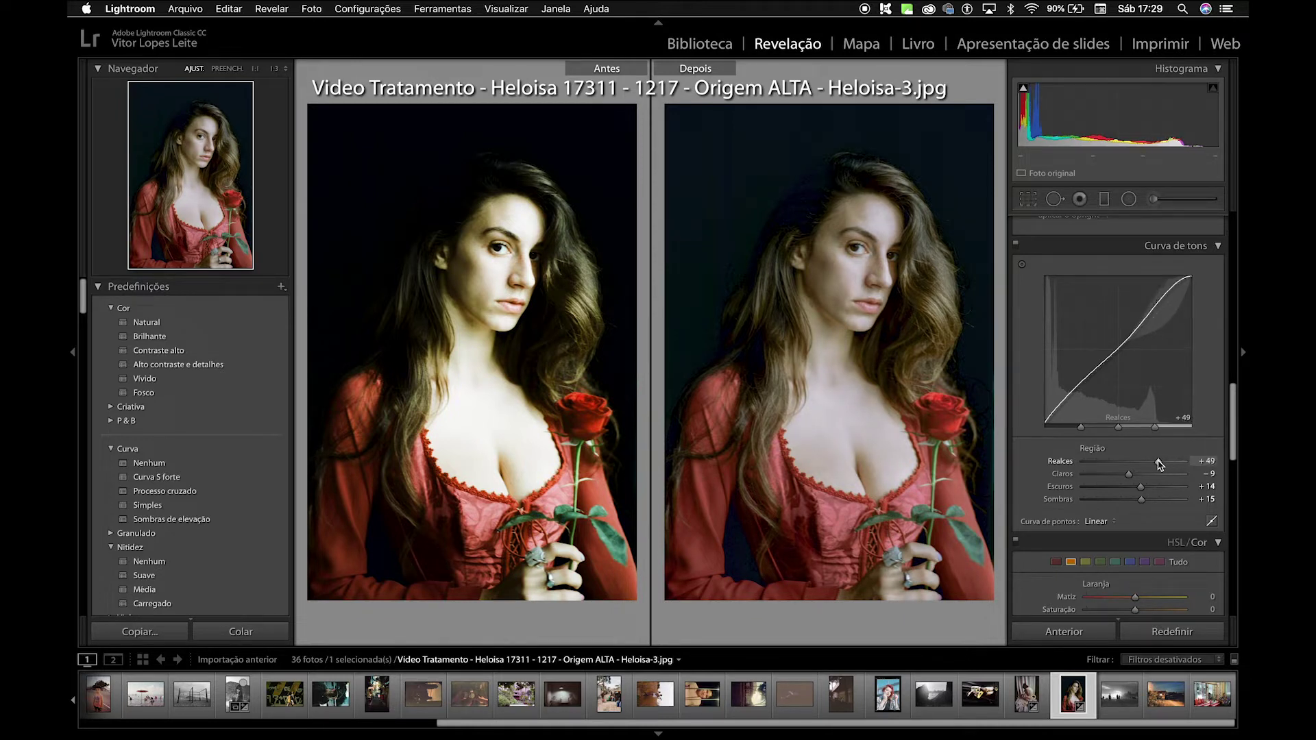
Compare the skin of the face and chest up close in the before and after images, and return to the full view.
click(837, 264)
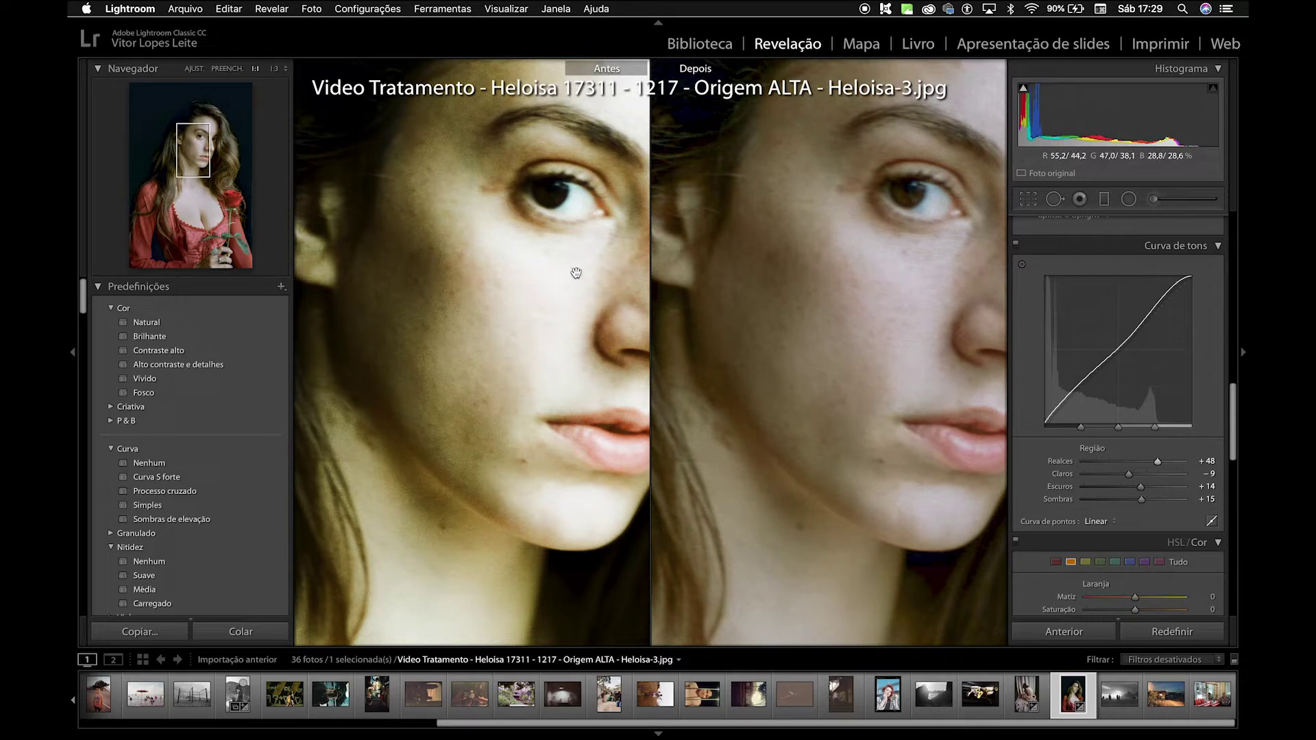
drag(866, 488, 830, 87)
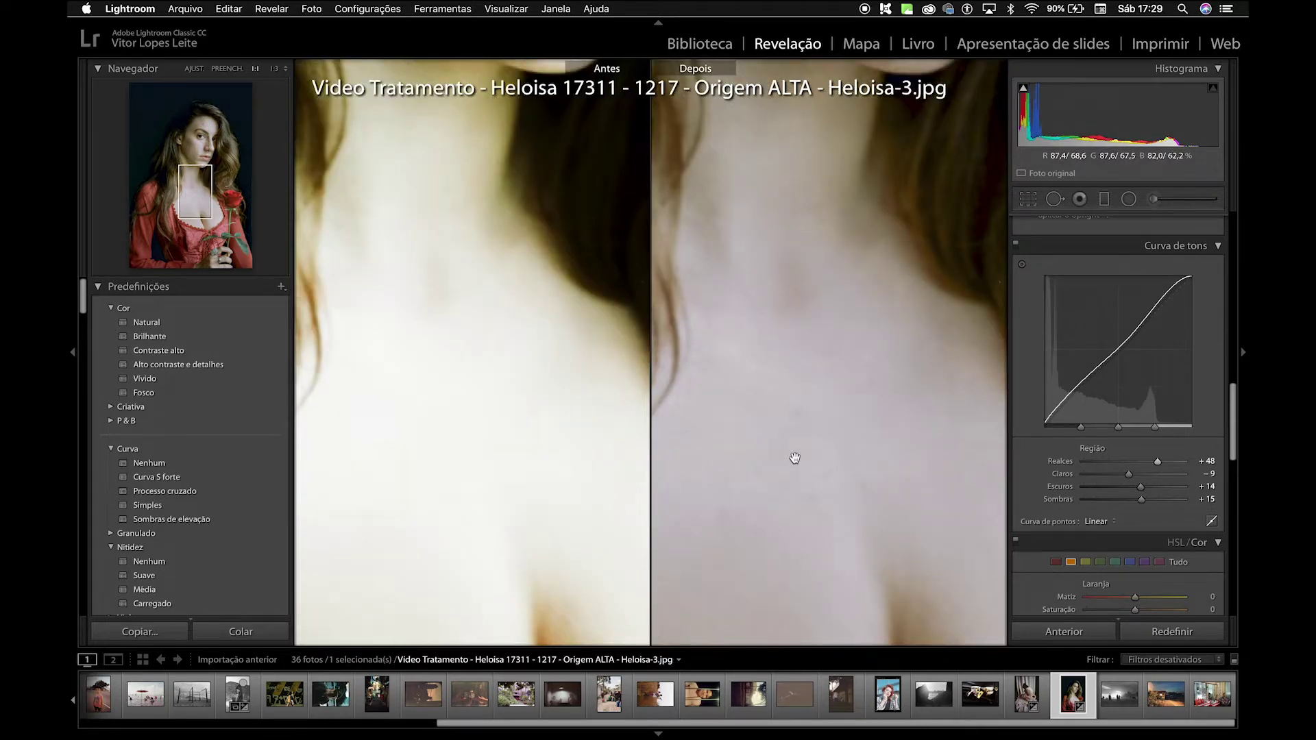
drag(822, 250, 822, 580)
key(super+minus)
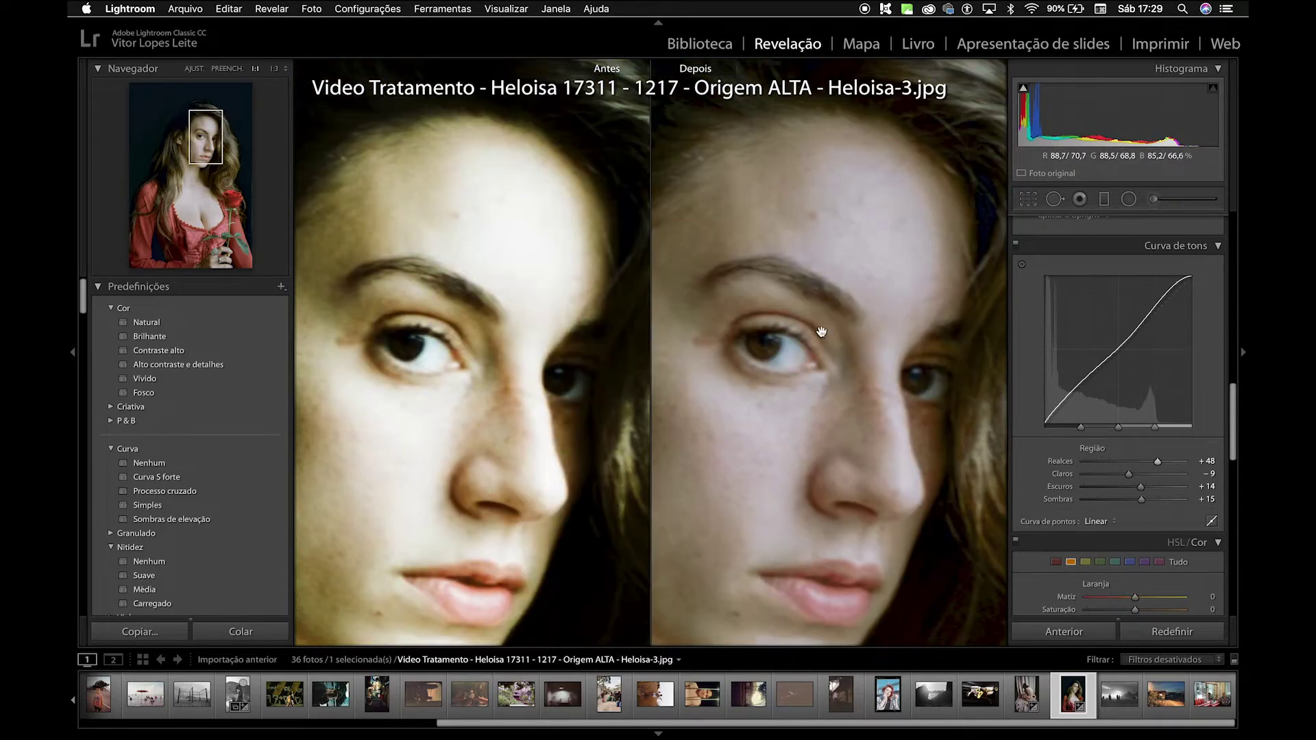
key(super+minus)
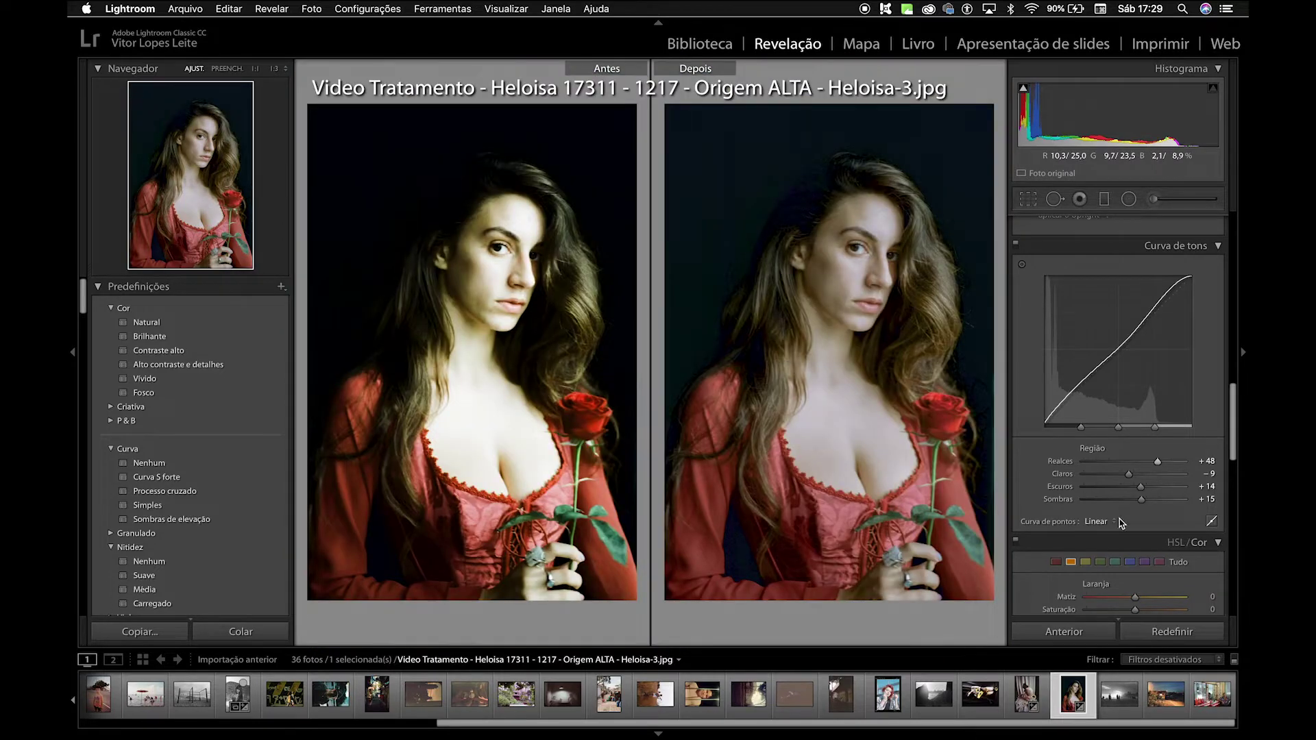
Raise the saturation of Verde primário to +22 in the colour calibration and adjust the green primary further.
scroll(1176, 519, down, 10)
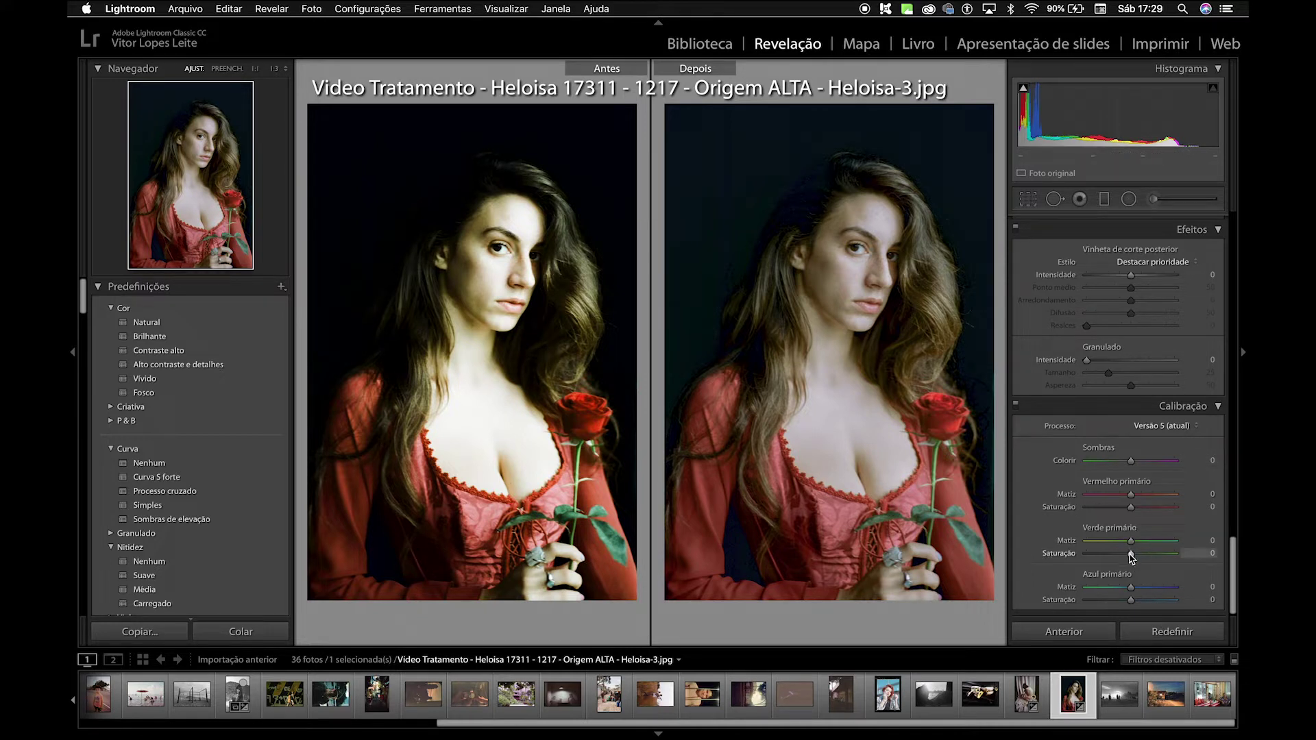
mouse_move(1135, 557)
mouse_down()
mouse_move(1146, 559)
mouse_move(1116, 559)
mouse_move(1184, 556)
mouse_move(1117, 559)
mouse_move(1141, 559)
mouse_up()
drag(1049, 552, 1032, 553)
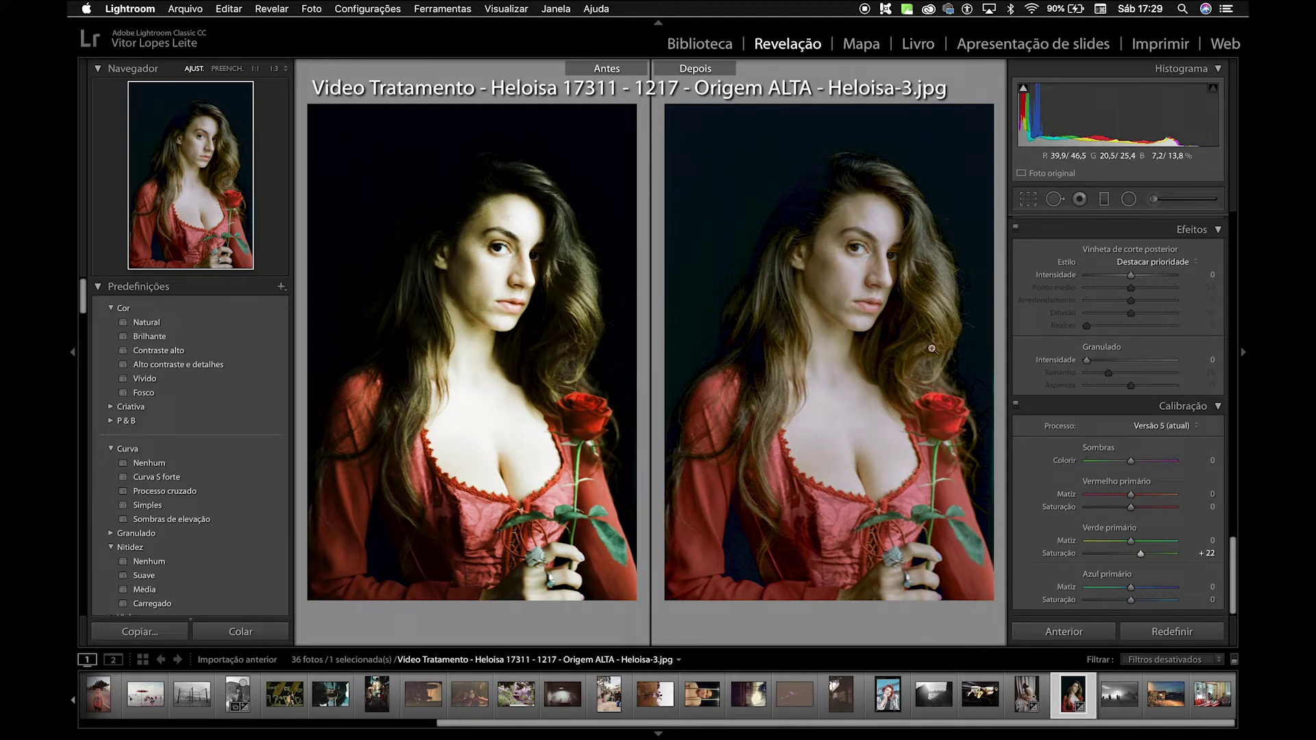
drag(1141, 555, 1166, 545)
Set the portrait's Exposição to +0,40.
scroll(1185, 354, up, 15)
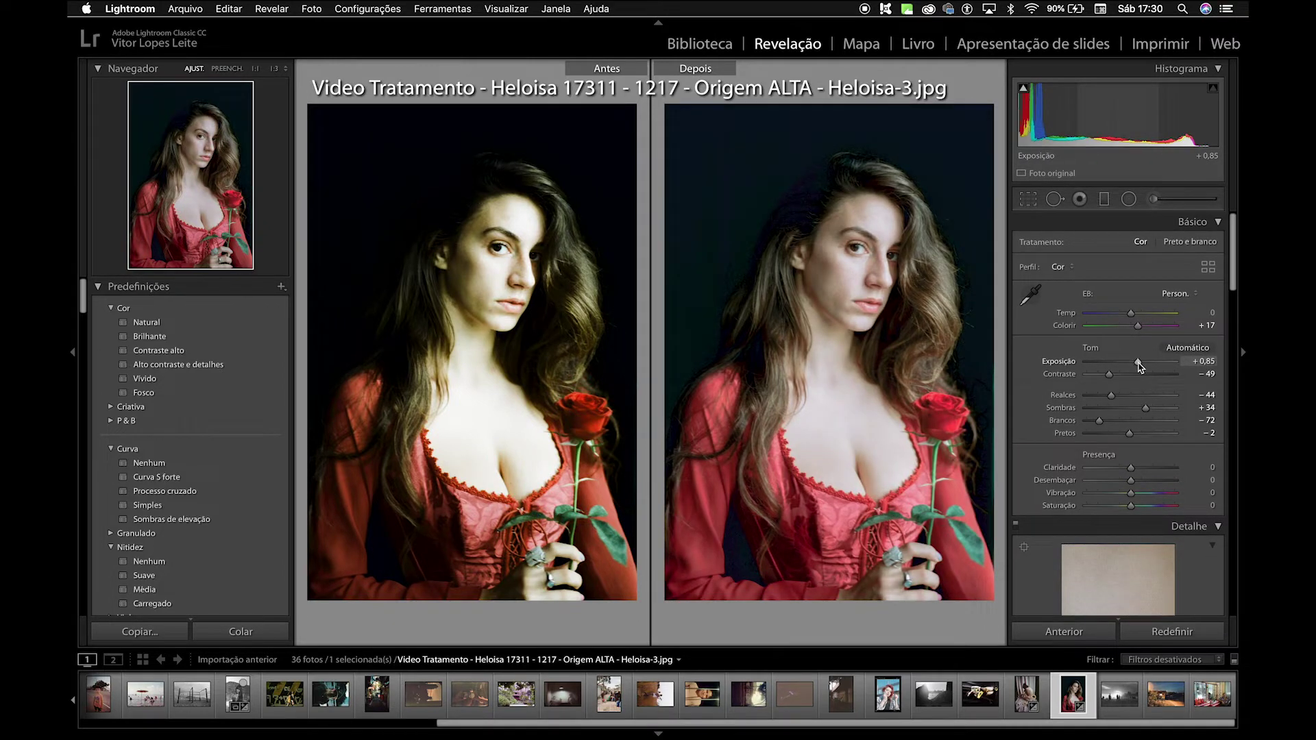
drag(1139, 368, 1136, 367)
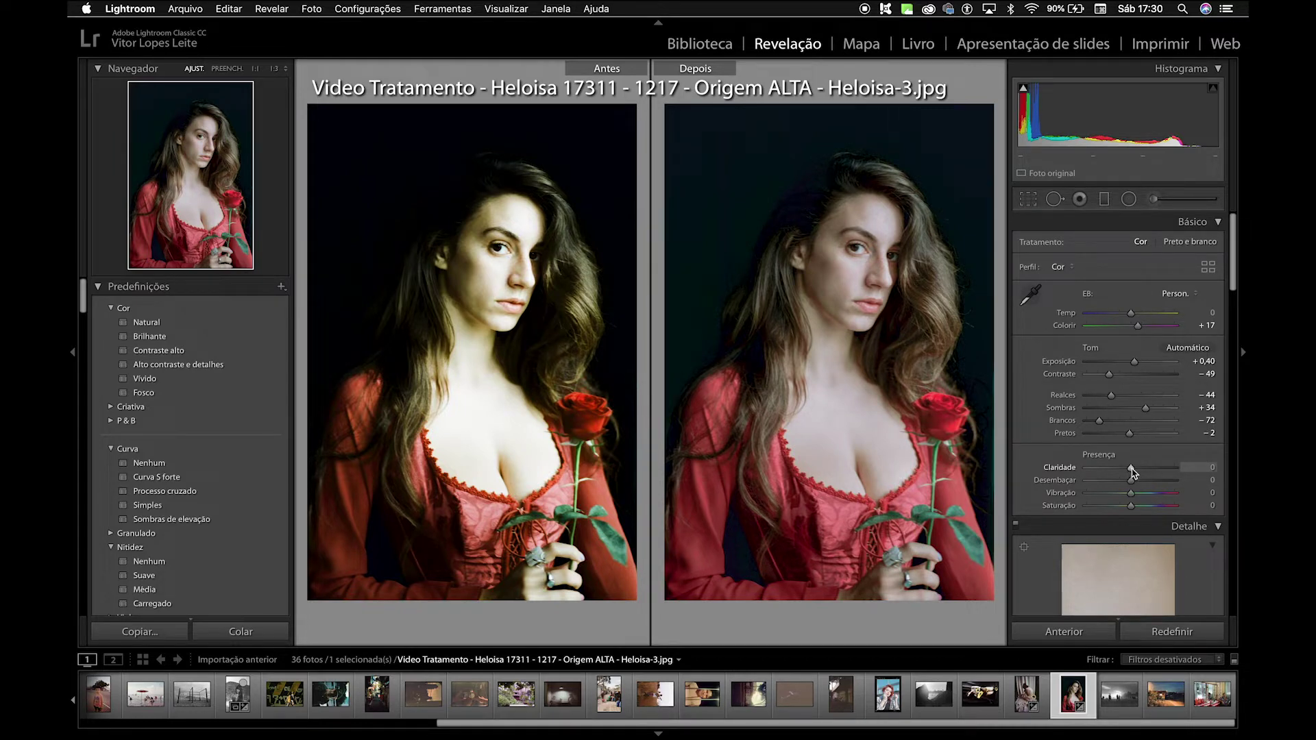
Set the rose portrait's Claridade to +10 and Saturação to +12, keeping Desembaçar at 0.
drag(1131, 468, 1196, 472)
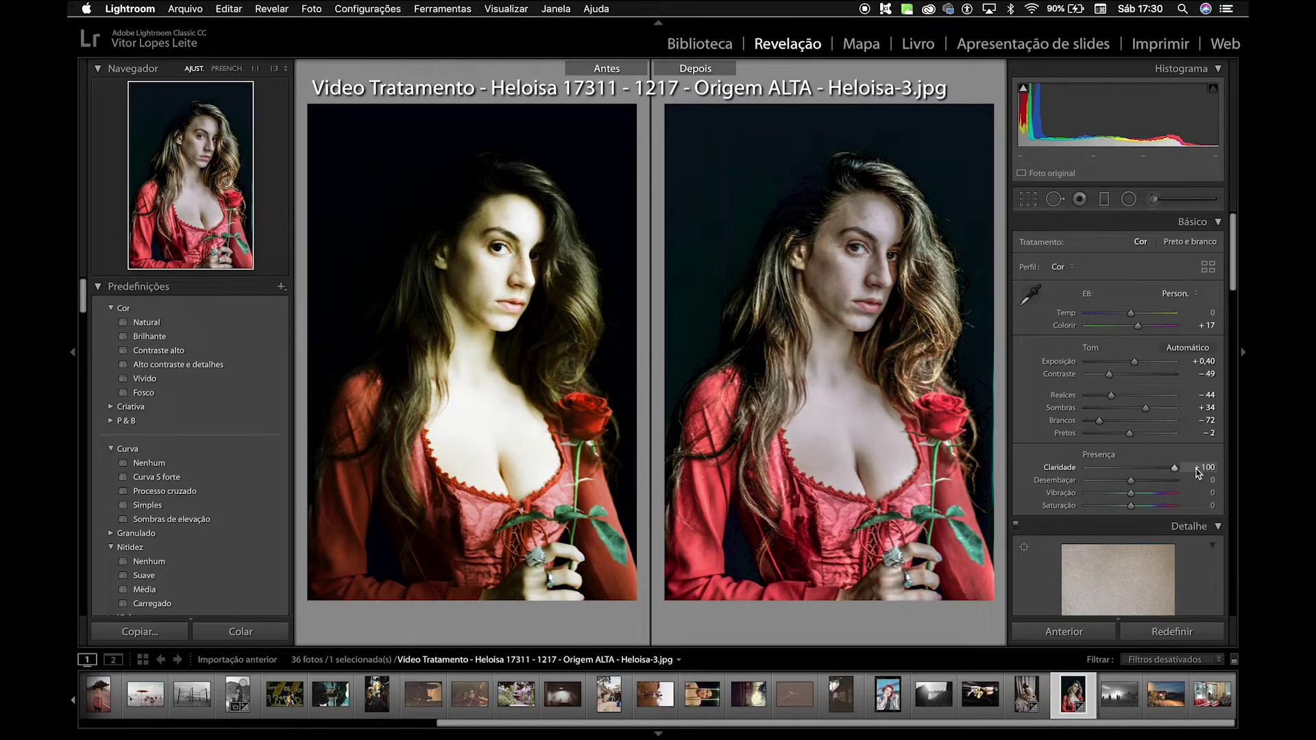
drag(1194, 472, 1138, 471)
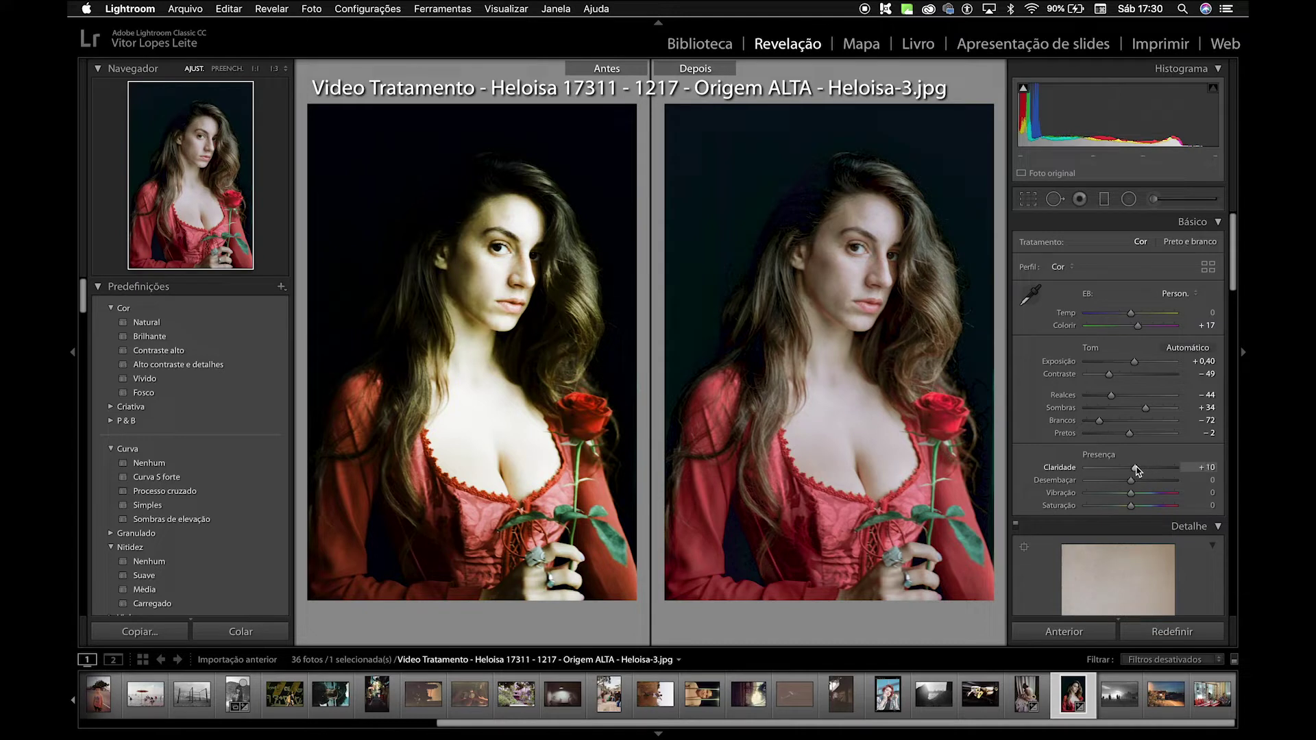
drag(1138, 471, 1135, 471)
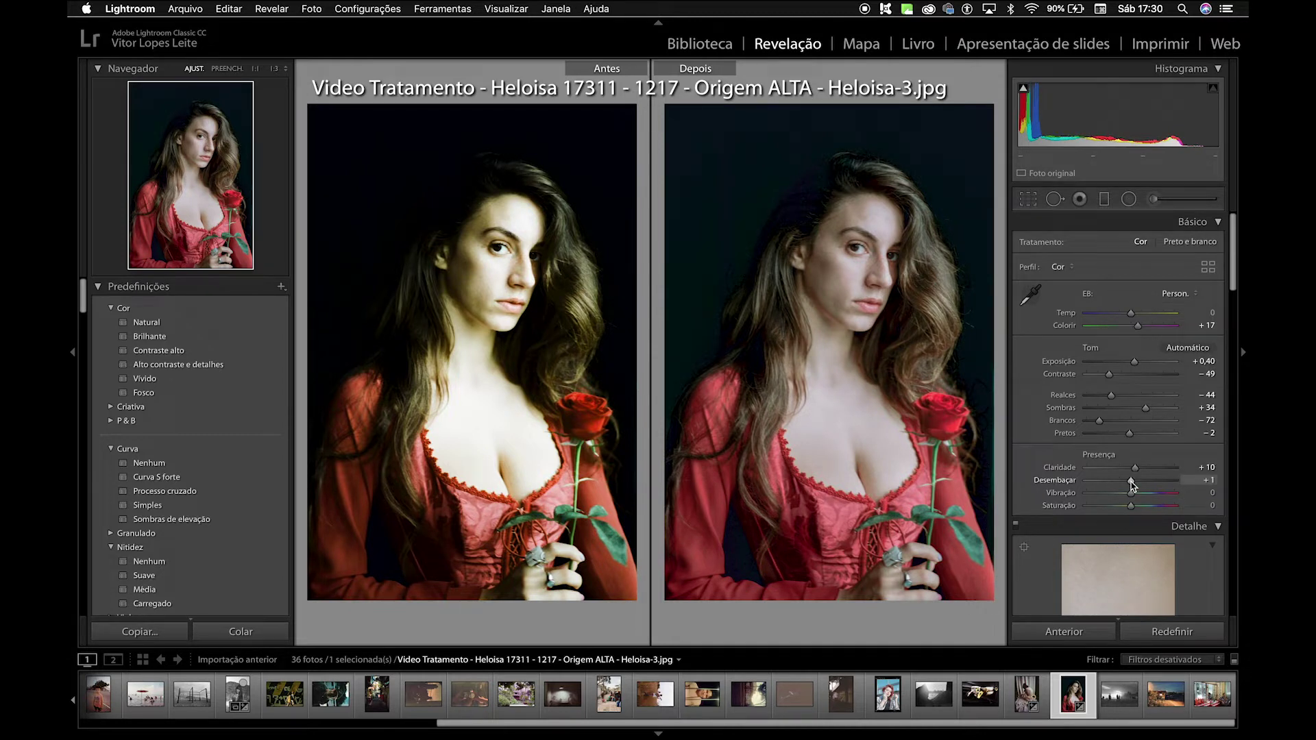
drag(1132, 484, 1131, 485)
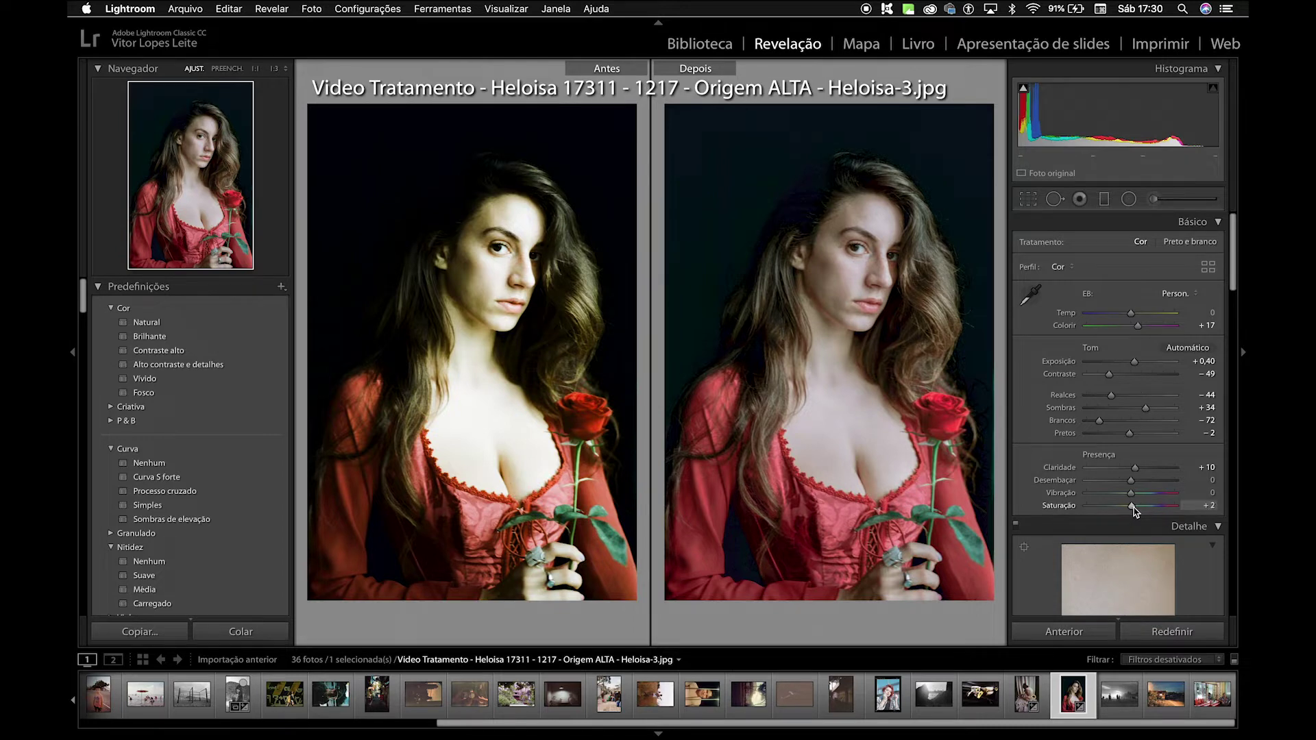
mouse_move(1136, 511)
mouse_down()
mouse_move(1158, 510)
mouse_move(1129, 508)
mouse_up()
drag(1134, 507, 1136, 507)
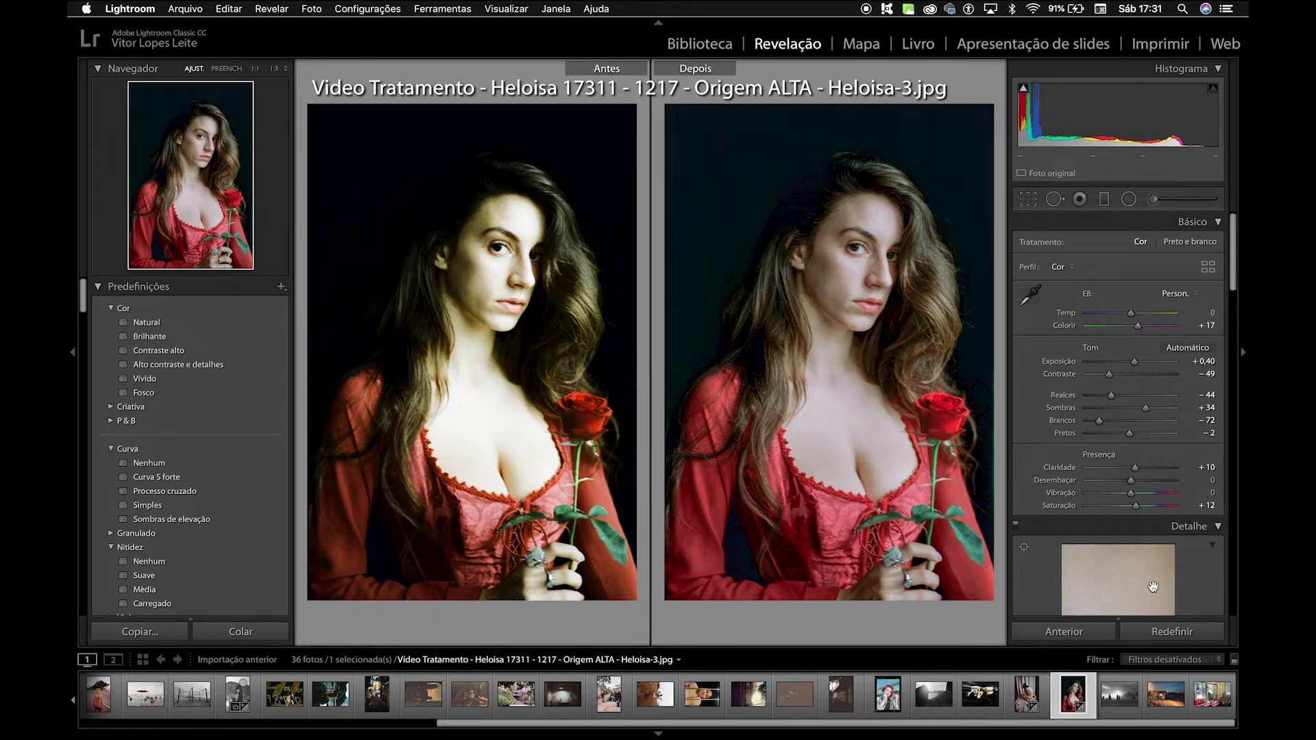
scroll(1155, 592, down, 10)
scroll(1155, 590, down, 10)
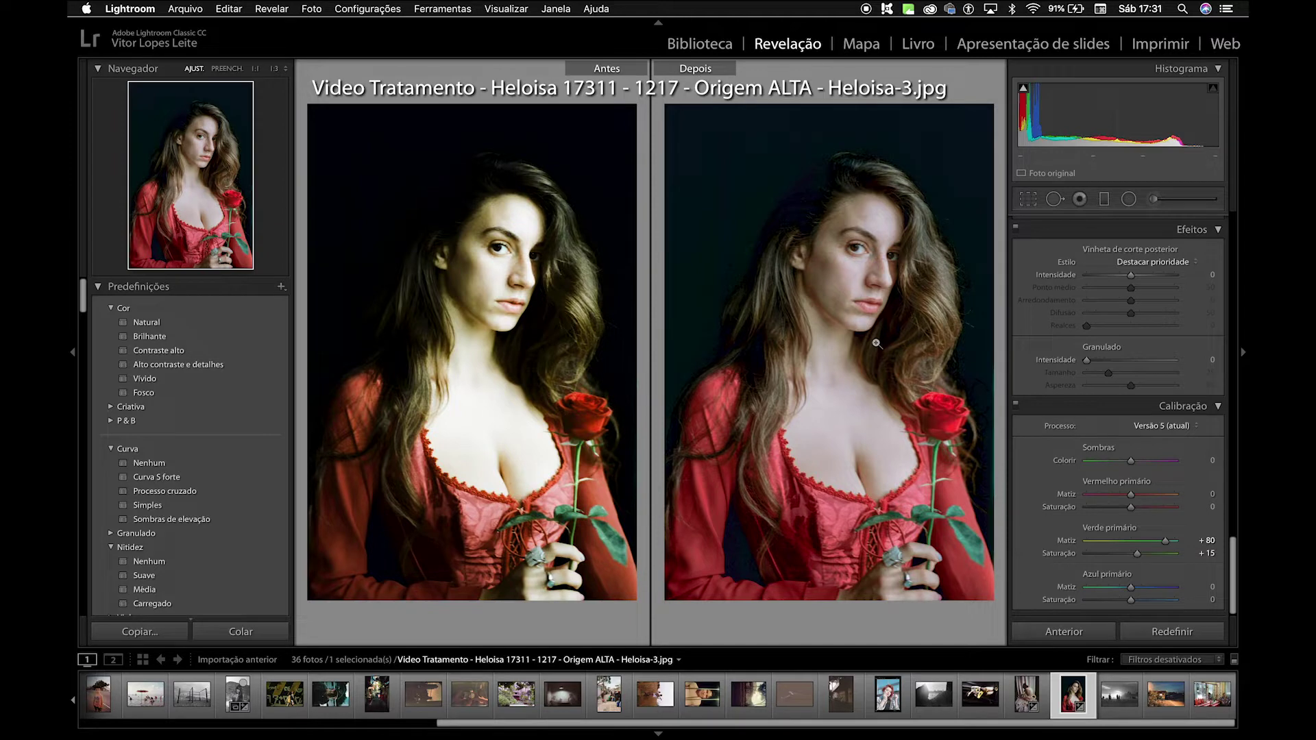
scroll(1109, 389, up, 15)
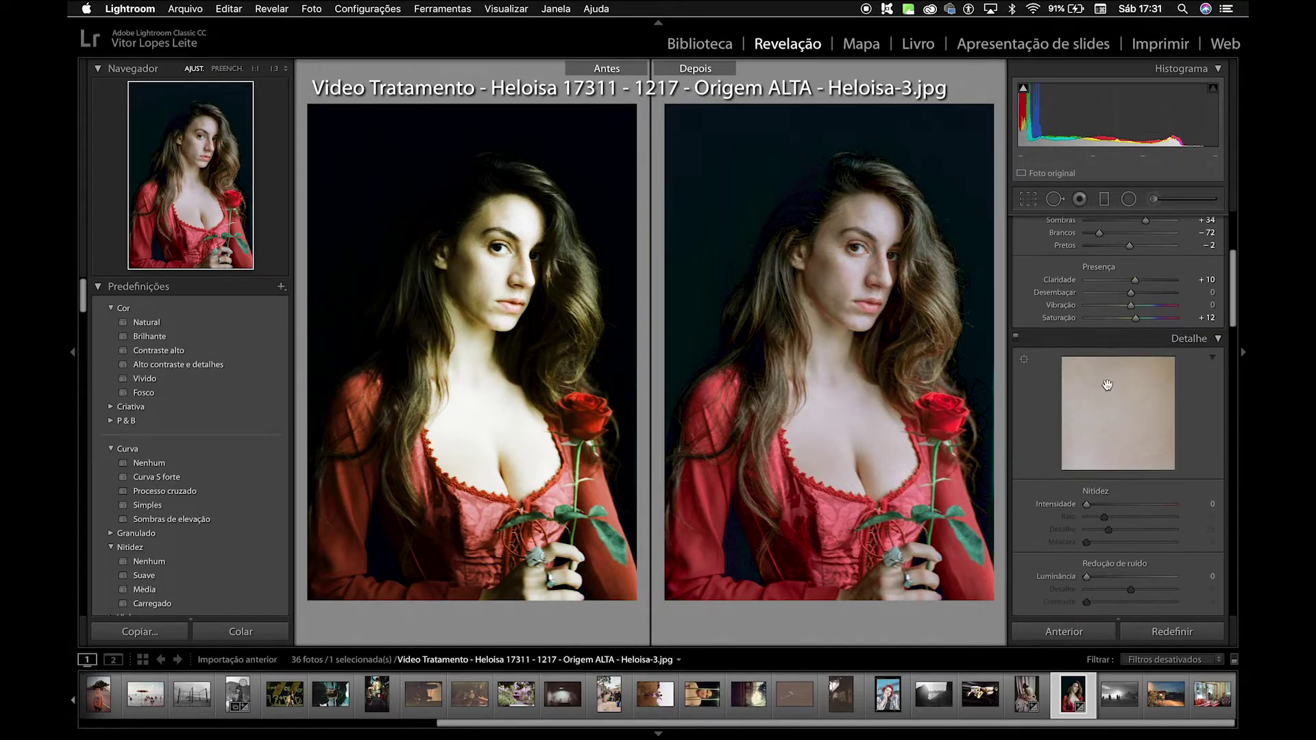
scroll(1109, 389, up, 2)
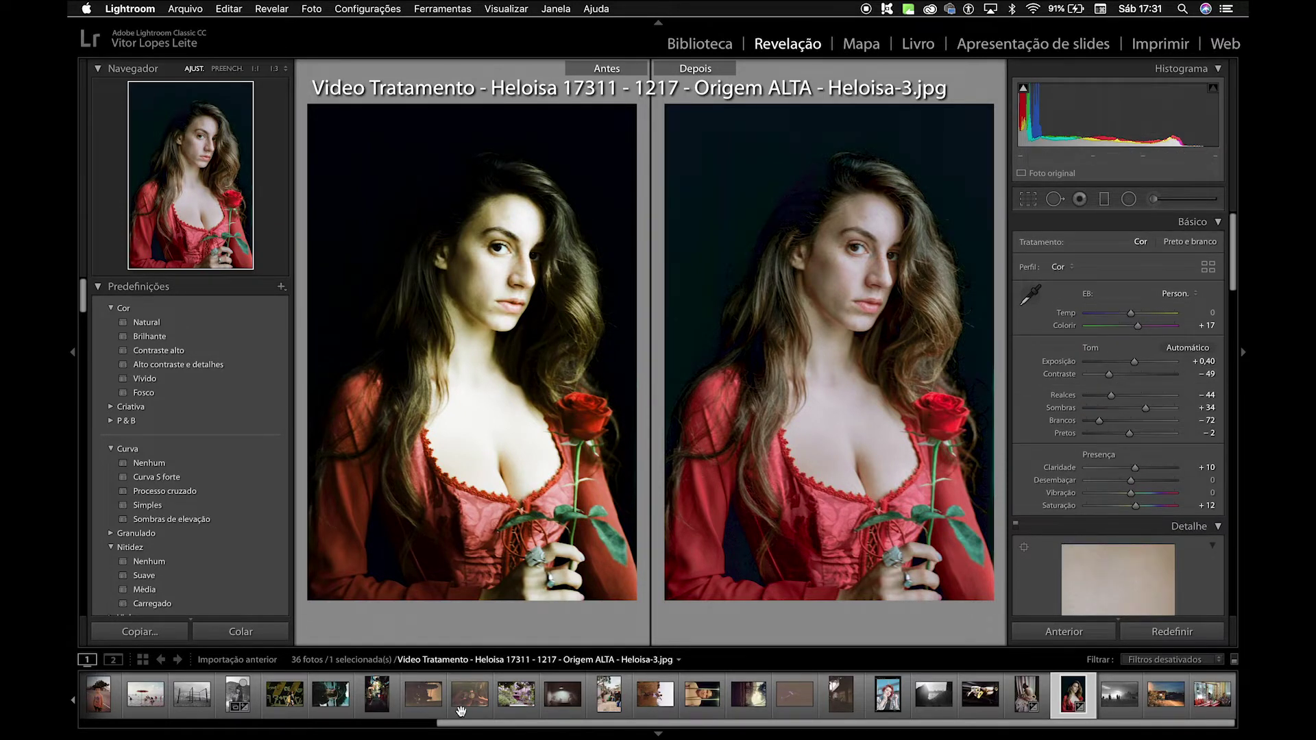
Open the Portra 160 photo of the concrete building and set its white balance to Temp +19 and Colorir −7.
scroll(437, 700, up, 5)
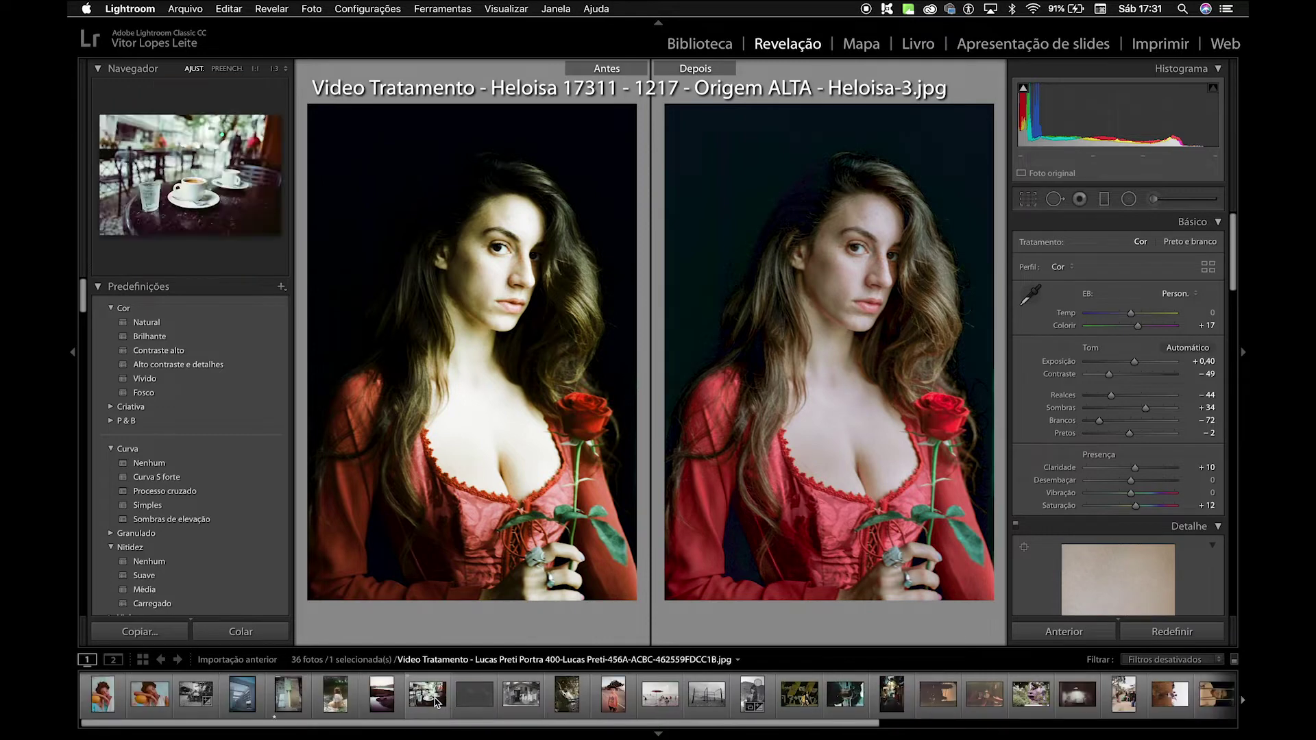
click(240, 694)
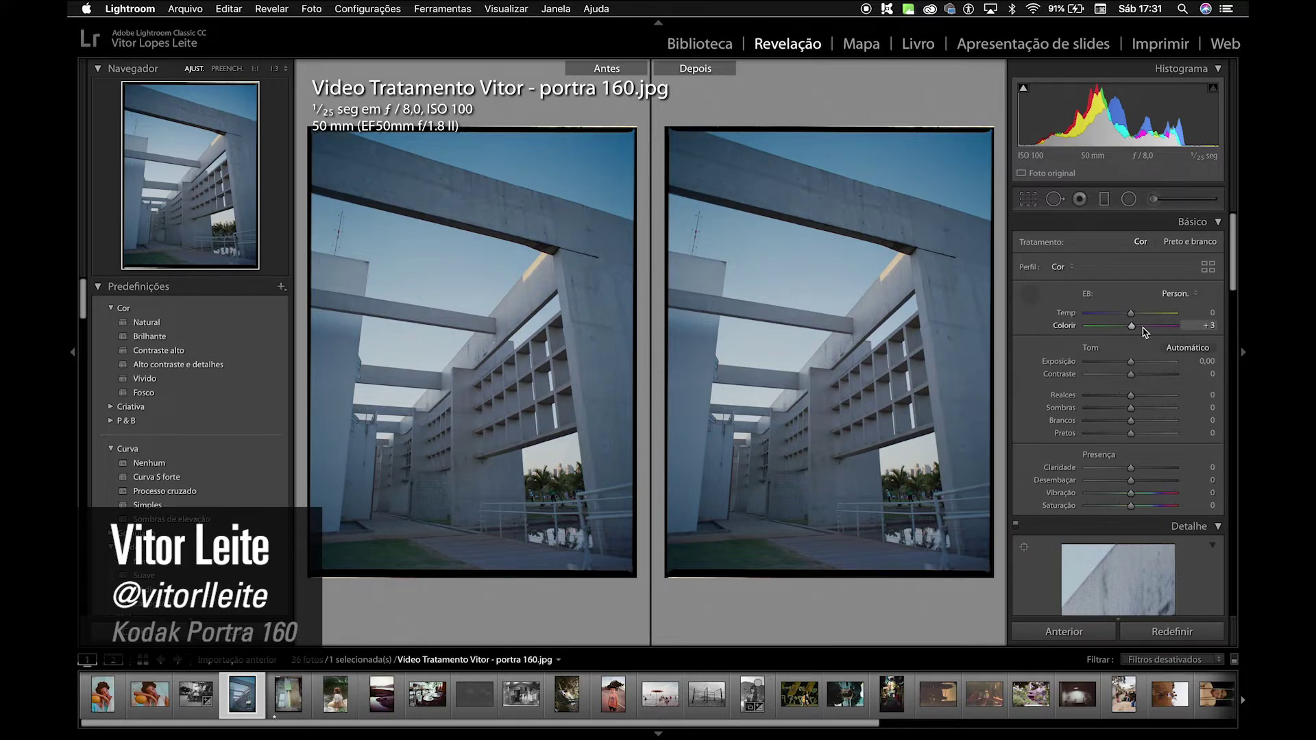
click(1142, 330)
click(1114, 329)
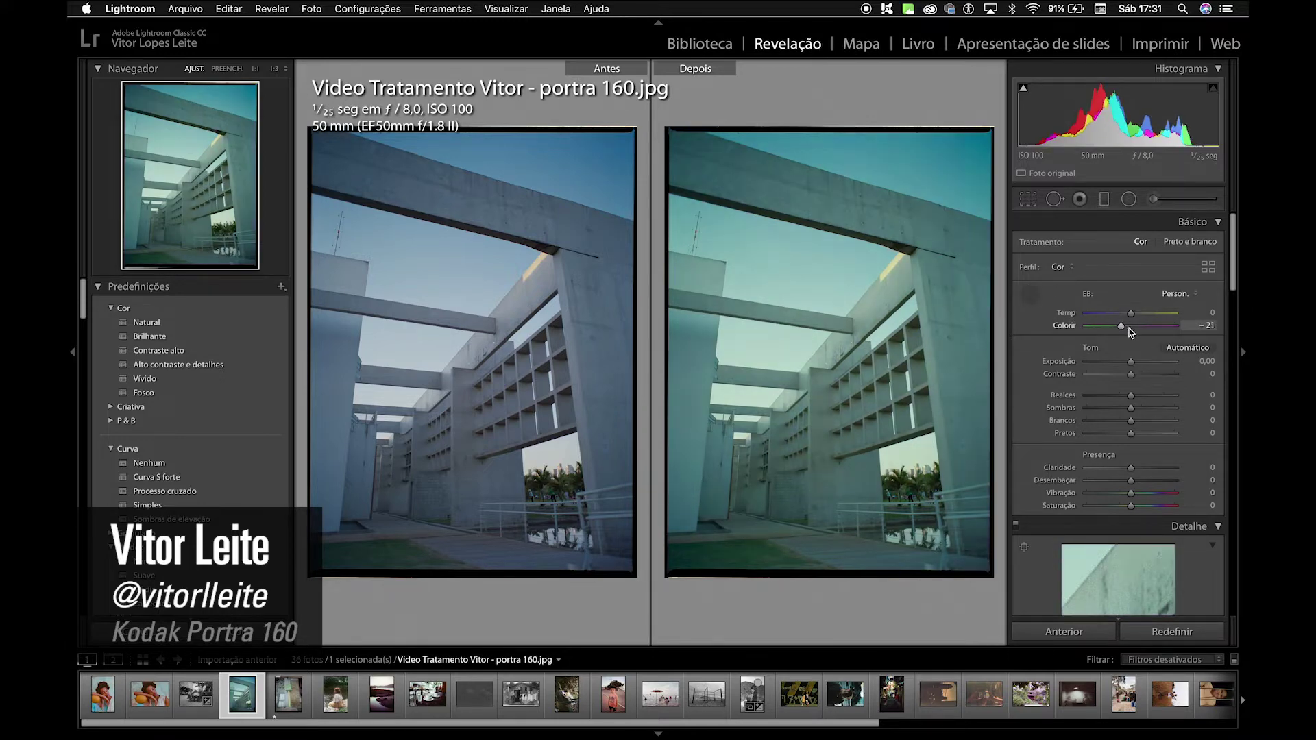
click(1128, 327)
mouse_move(1131, 313)
mouse_down()
mouse_move(1157, 313)
mouse_move(1140, 314)
mouse_up()
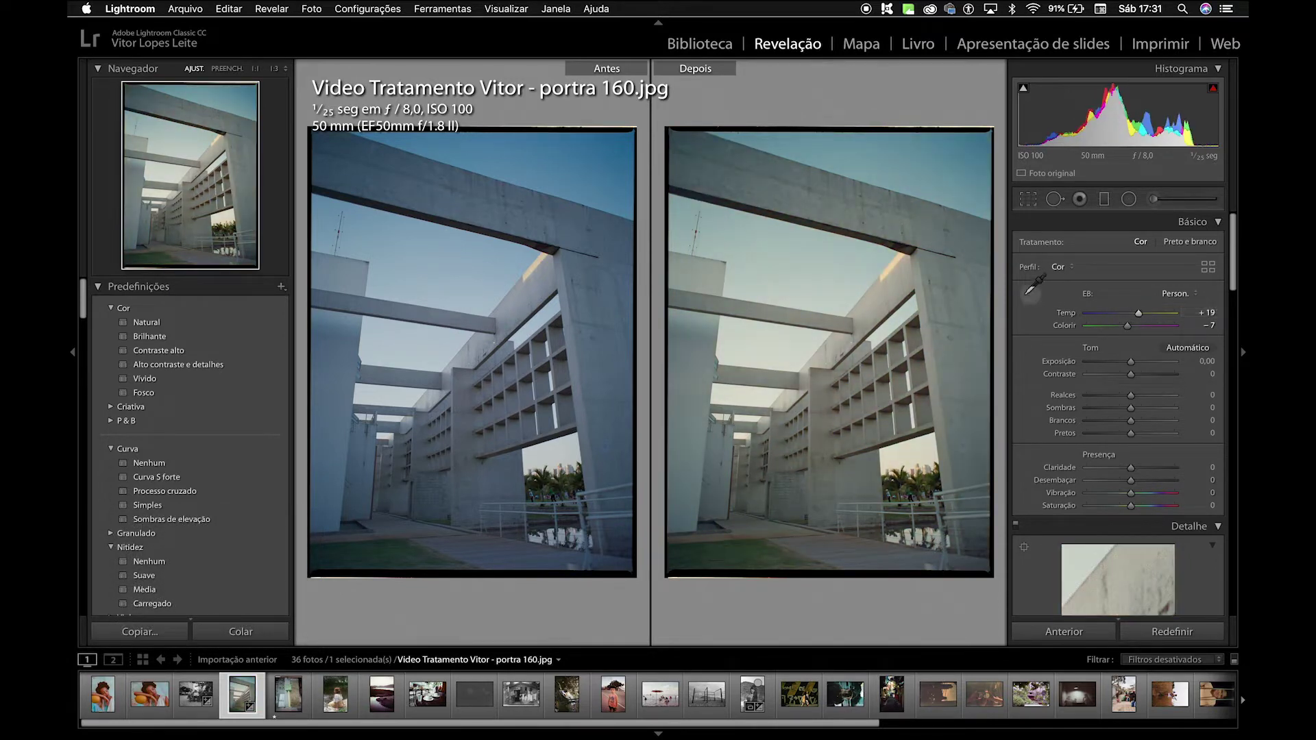
Neutralise the building photo's white balance by sampling the concrete by the large pillar, then resampling the shaded wall at the left edge.
click(1030, 294)
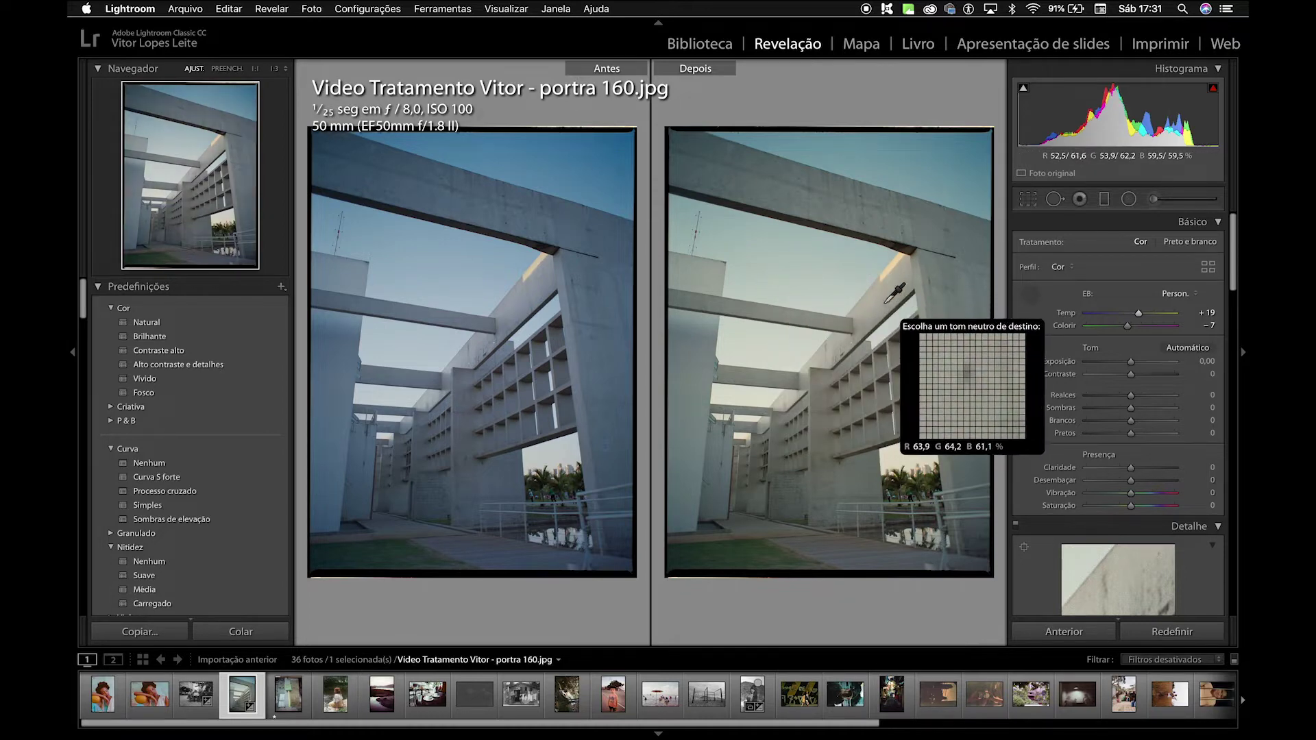
click(882, 304)
click(1030, 295)
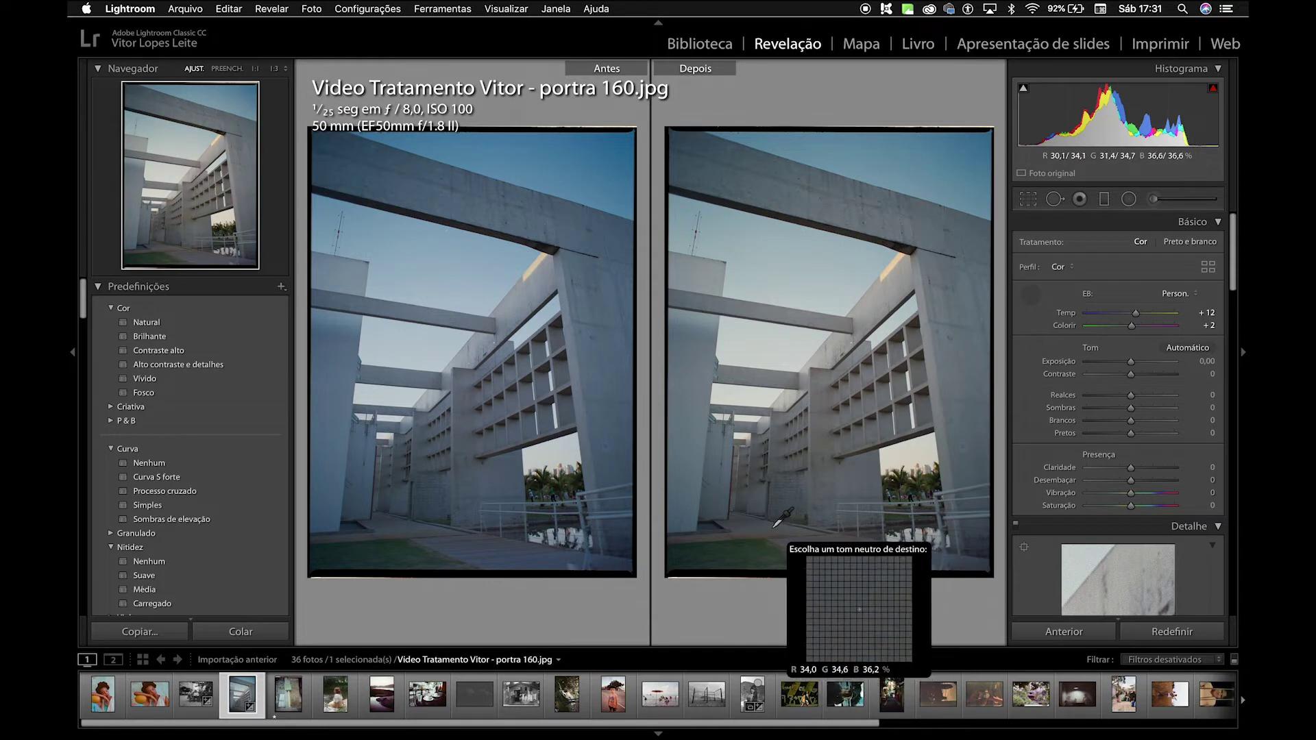
click(684, 444)
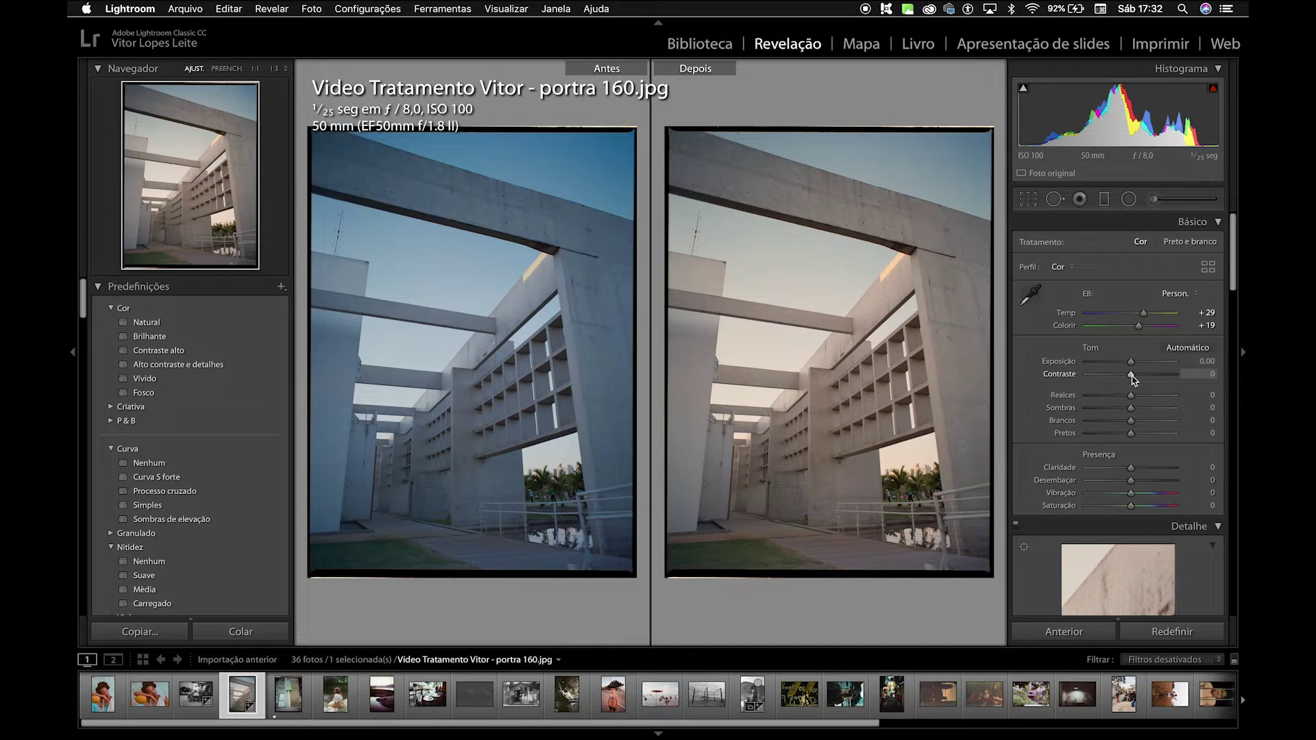
Set the building photo's Contraste to +13, Brancos to −33, Sombras to −18 and Realces to +39.
drag(1136, 377, 1138, 376)
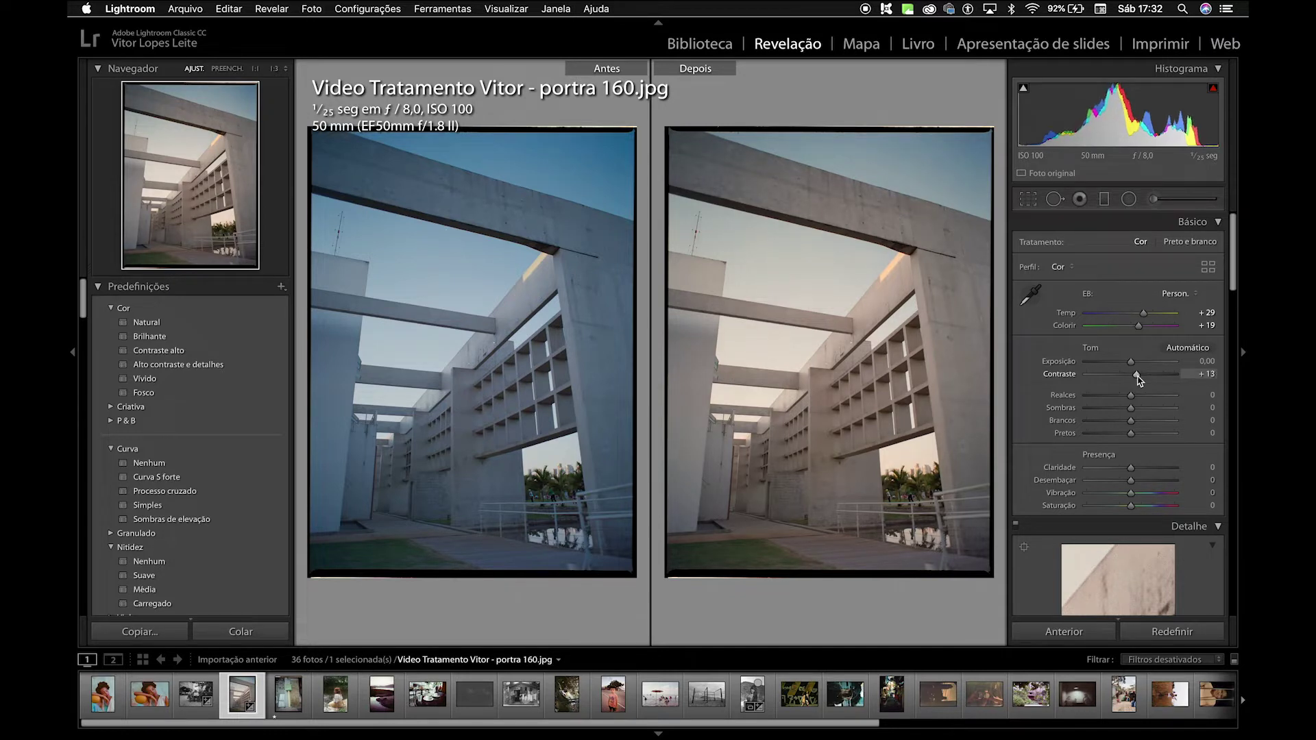
mouse_move(1131, 421)
mouse_down()
mouse_move(1117, 422)
mouse_move(1135, 411)
mouse_move(1124, 412)
mouse_up()
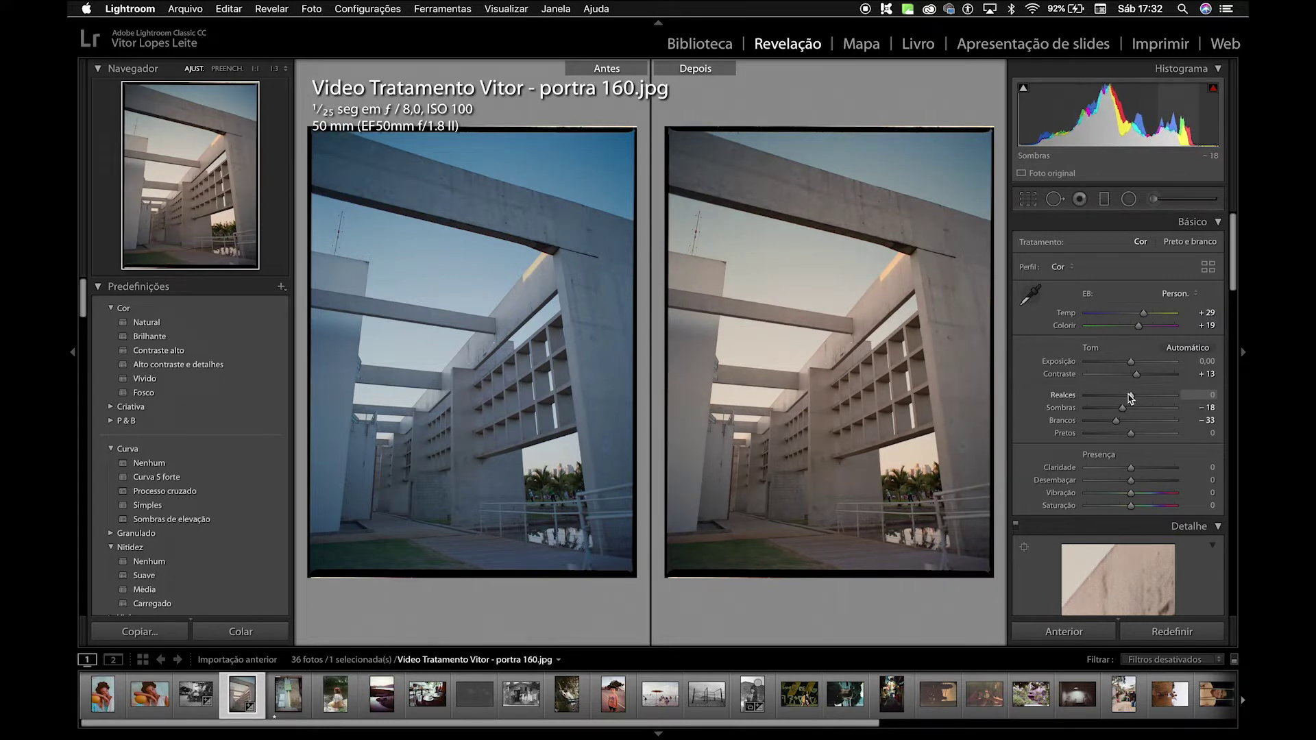
drag(1140, 398, 1147, 399)
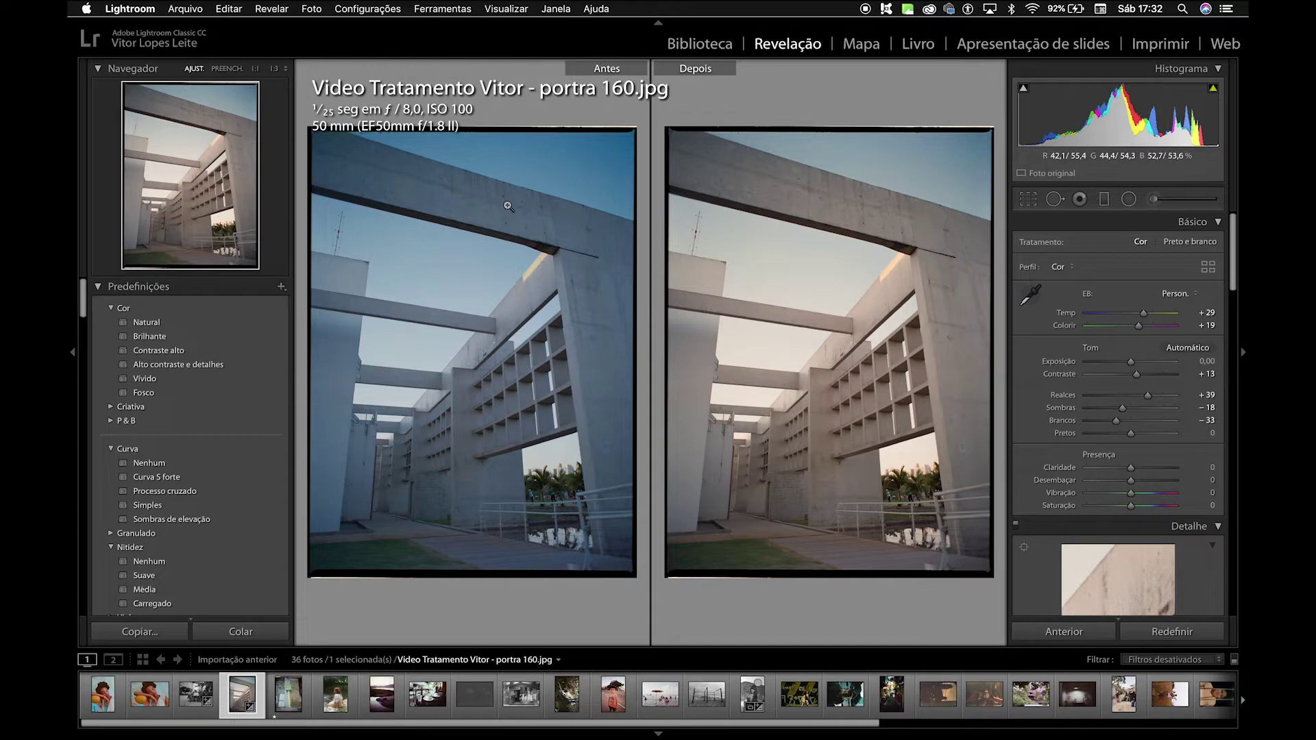
Open the Gold 200 photo of the boy and neutralise its white balance by sampling the grey street paving beside him.
click(613, 694)
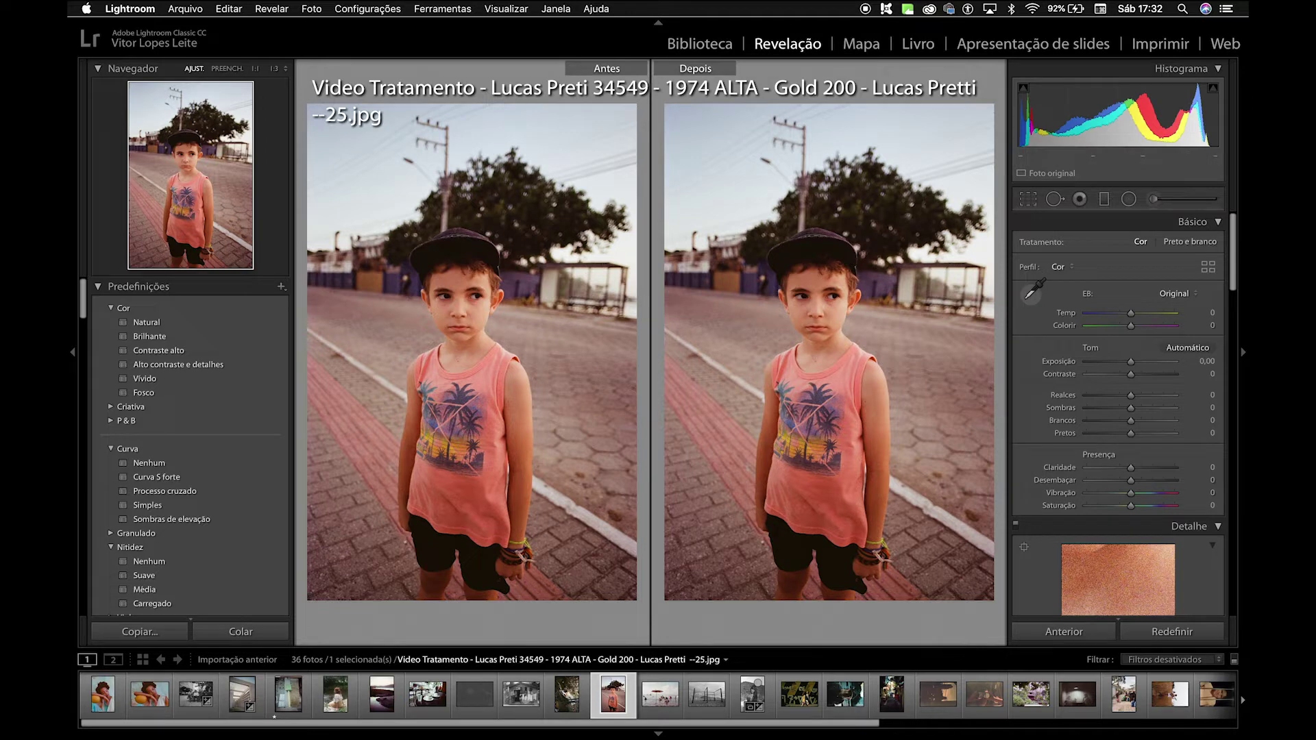
click(909, 403)
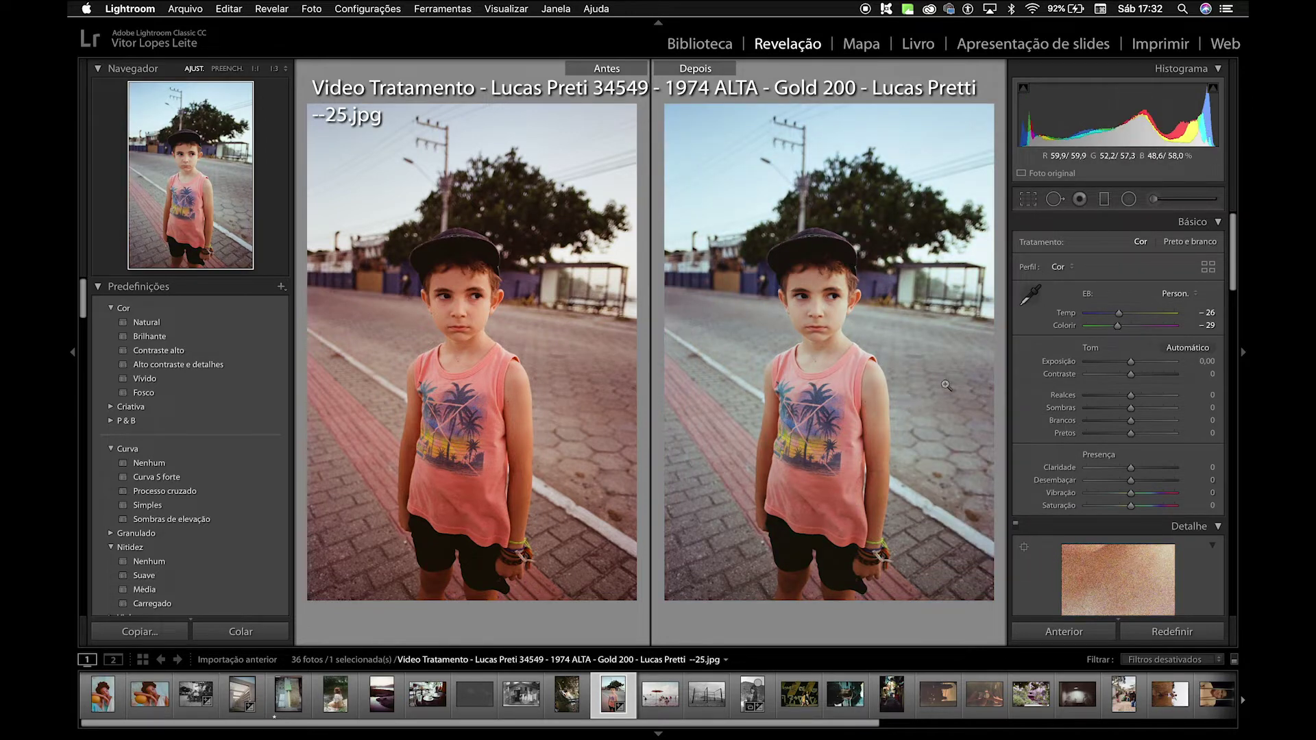
Set the boy photo's Realces to −40, Sombras to +34, Brancos to +23, Pretos to −2 and Temp to −22.
scroll(1102, 310, down, 1)
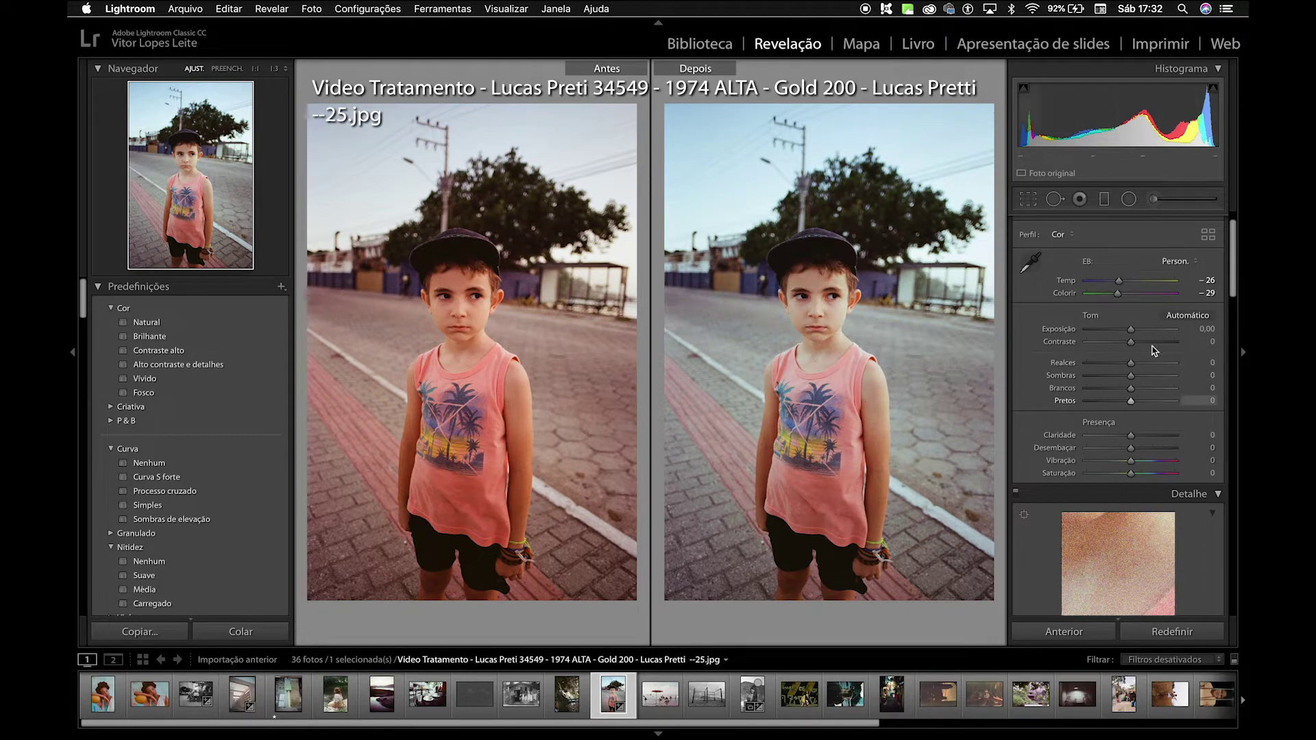
drag(1124, 369, 1132, 406)
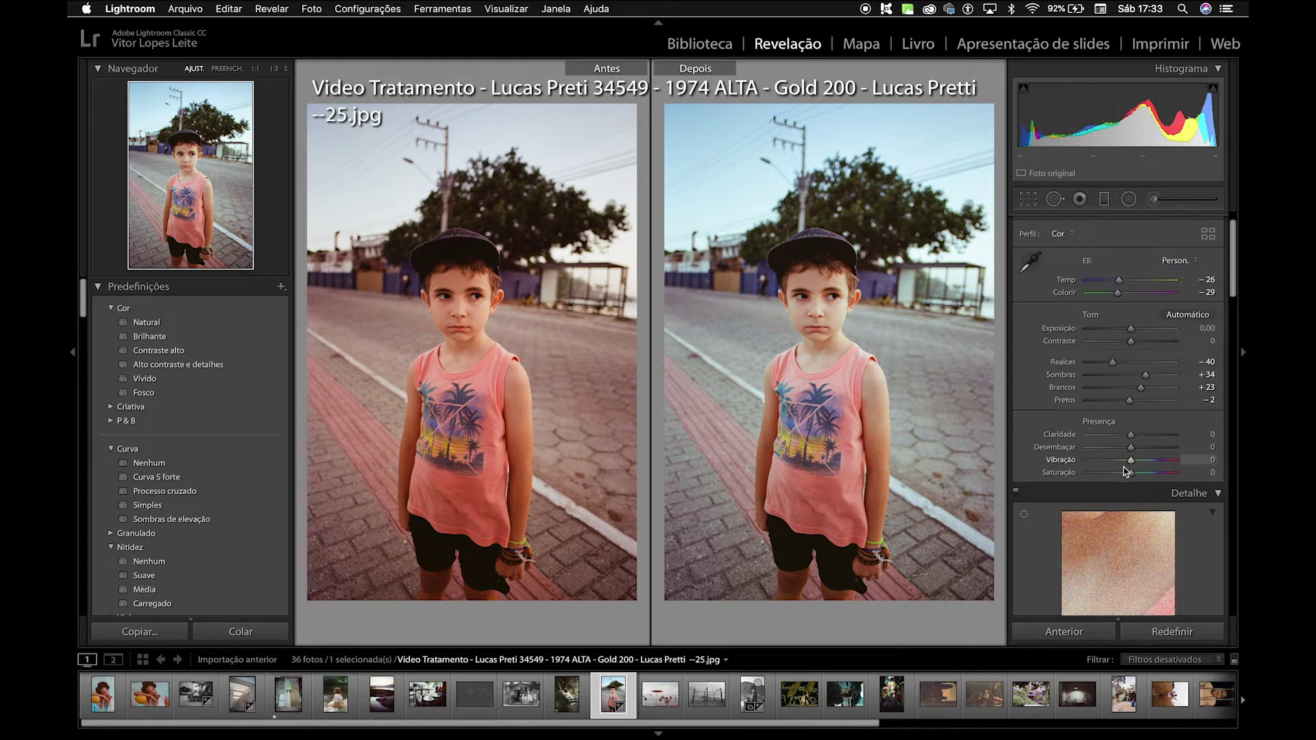
scroll(1125, 466, down, 15)
scroll(1125, 470, up, 12)
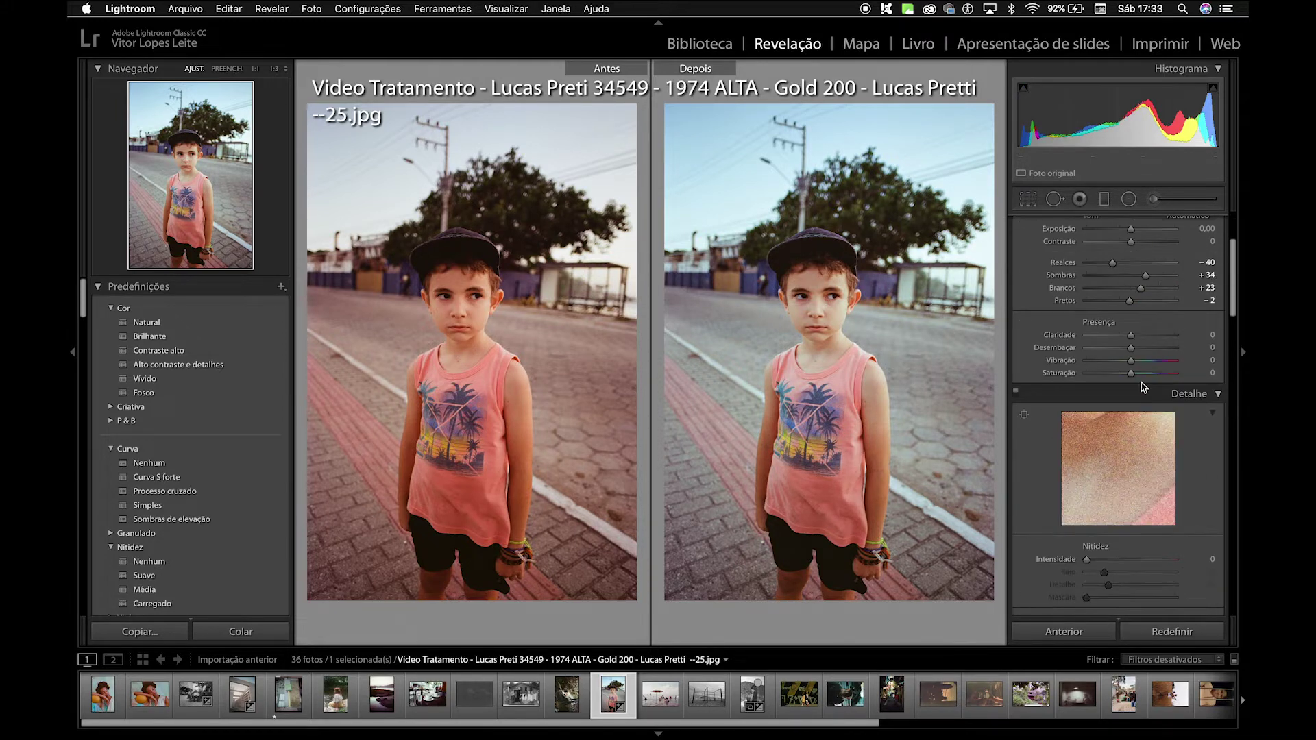
scroll(1138, 315, up, 4)
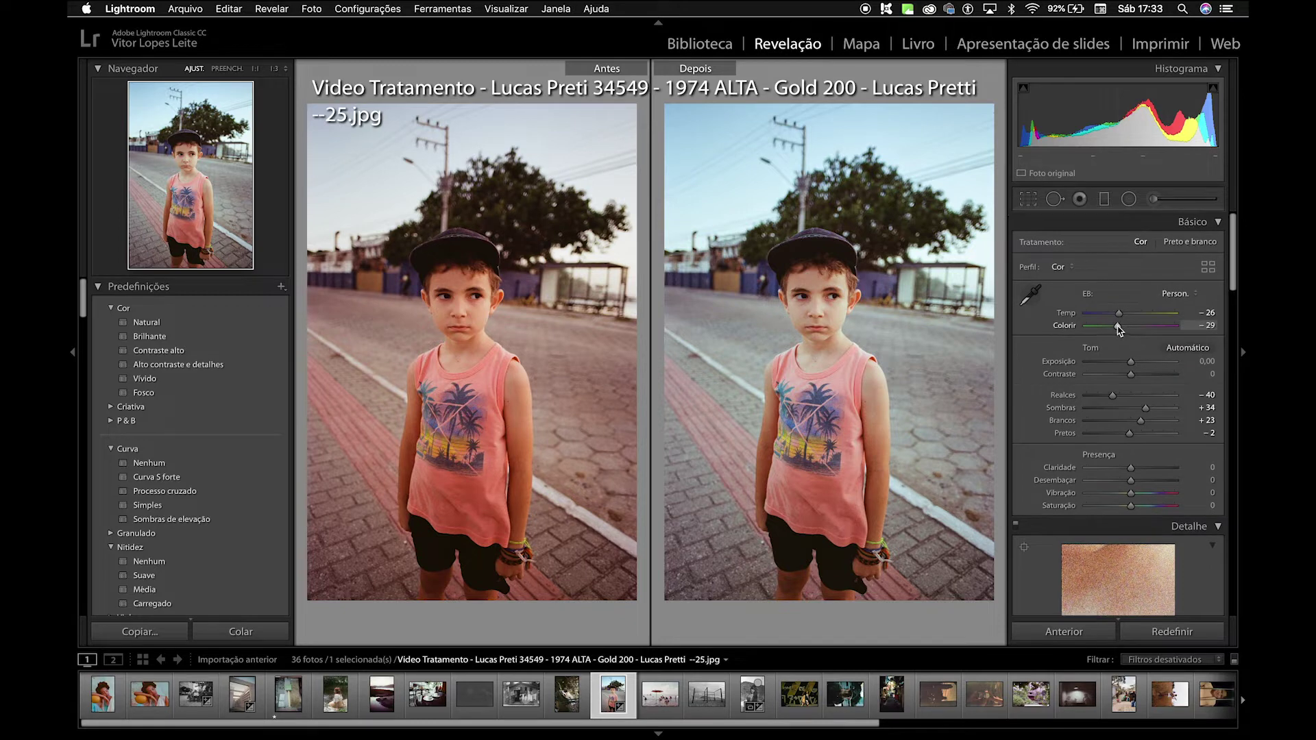
drag(1119, 313, 1123, 317)
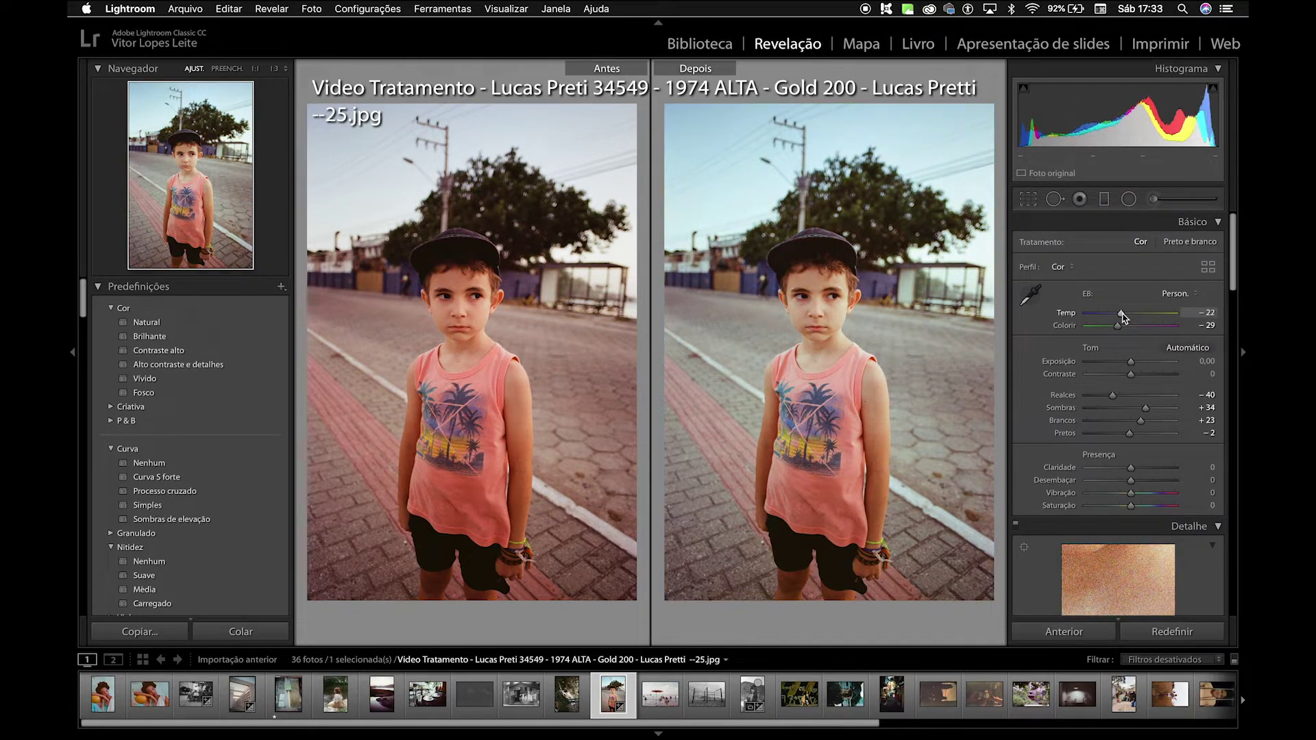
Calibrate the boy photo's Vermelho primário to Matiz −22 and Saturação +9, and compare his face up close with the original.
scroll(1117, 357, down, 20)
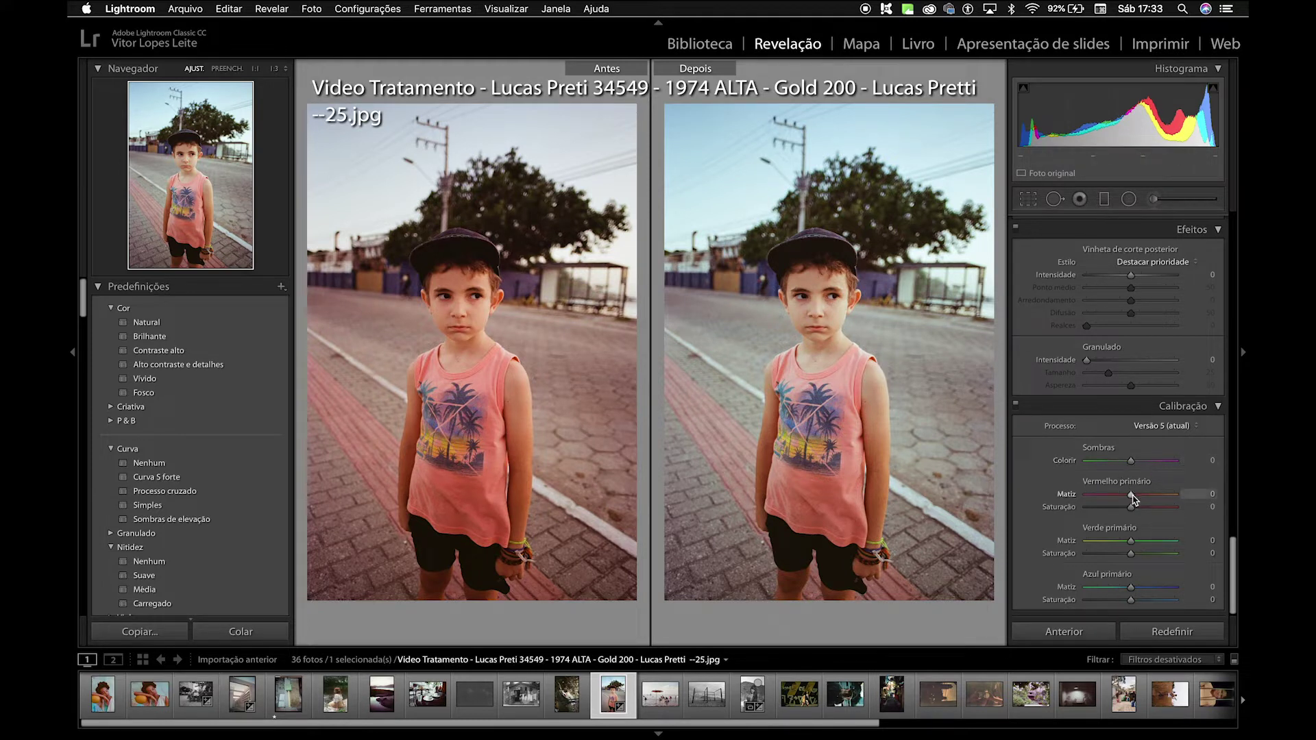
drag(1127, 500, 1117, 501)
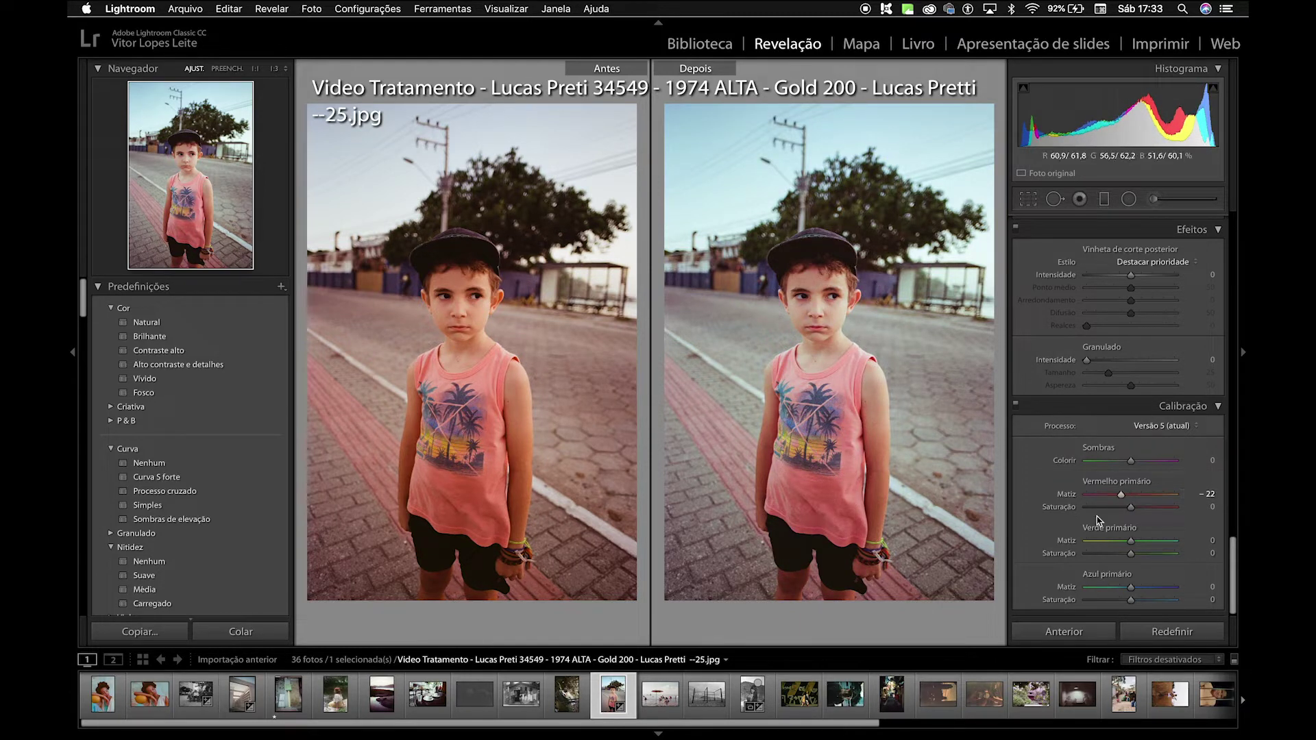
drag(1140, 512, 1135, 510)
click(827, 307)
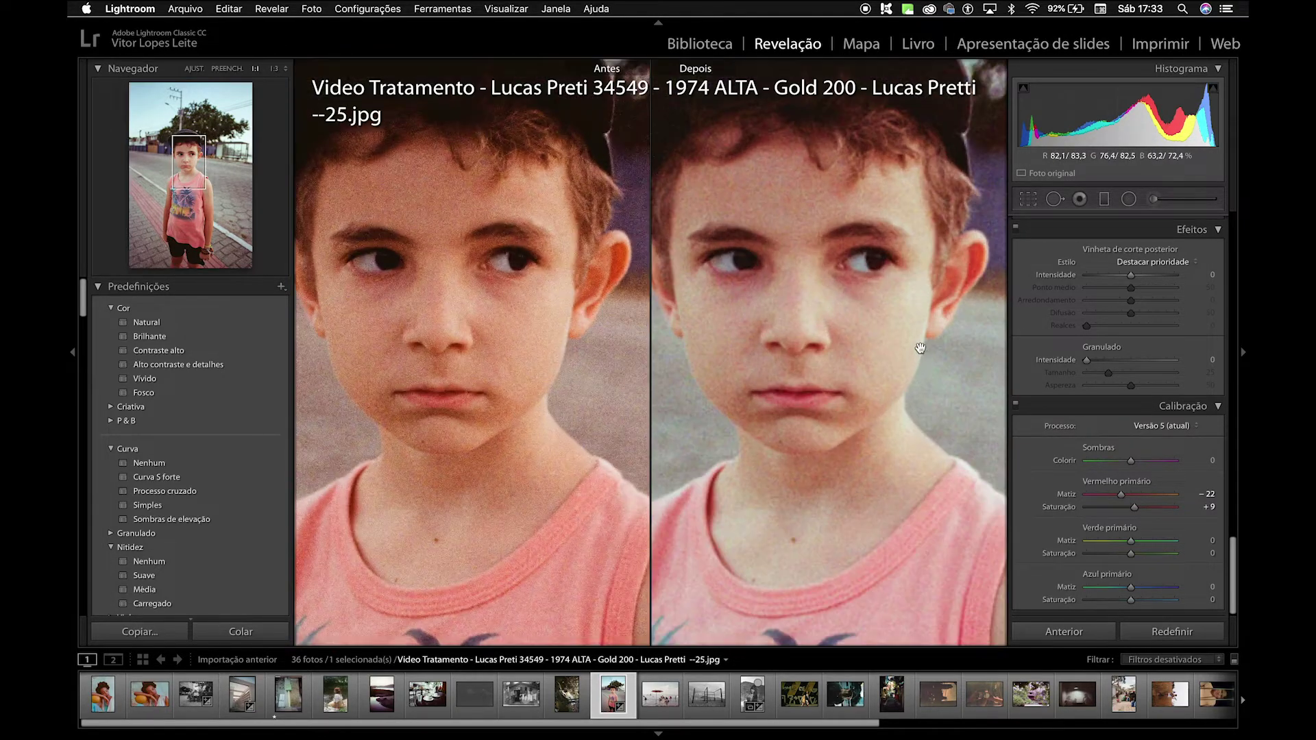
drag(830, 402, 849, 263)
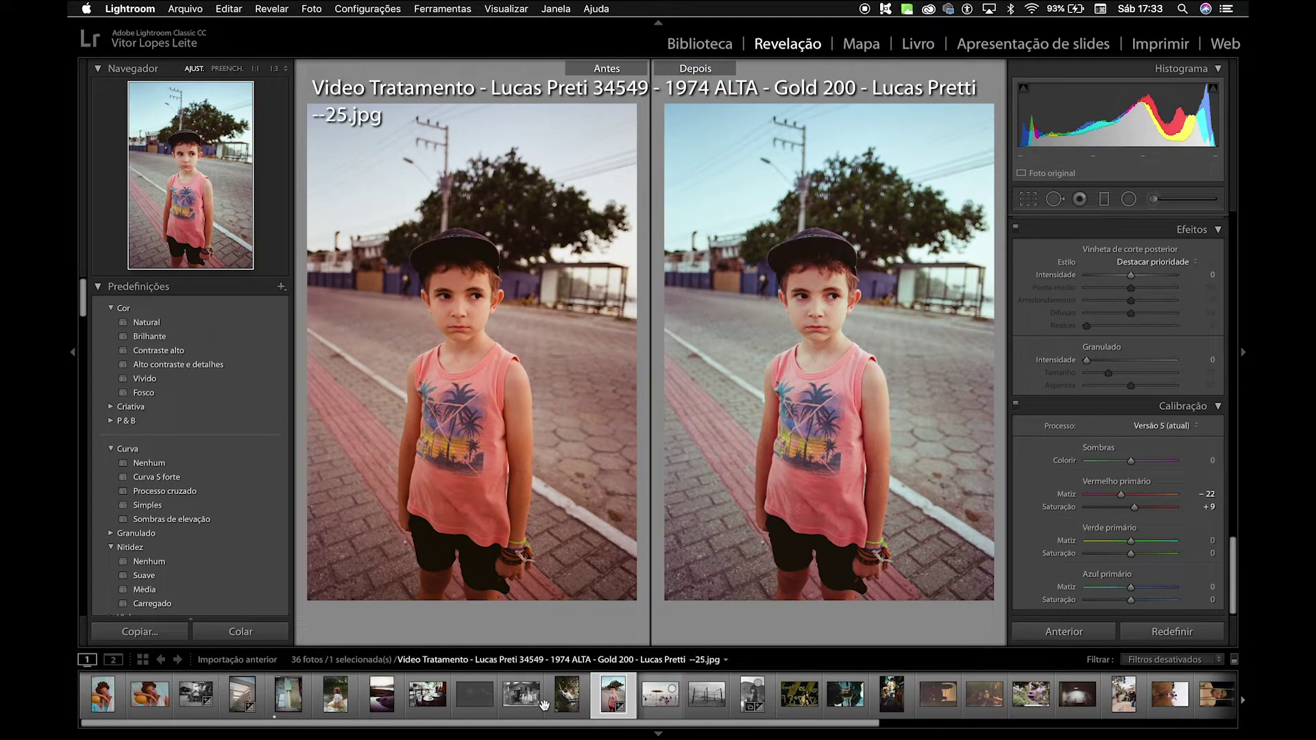
Open the Portra 400 portrait of the red-haired woman for editing.
scroll(544, 705, right, 5)
scroll(1156, 478, up, 5)
scroll(1157, 478, up, 3)
scroll(1157, 477, down, 10)
click(886, 696)
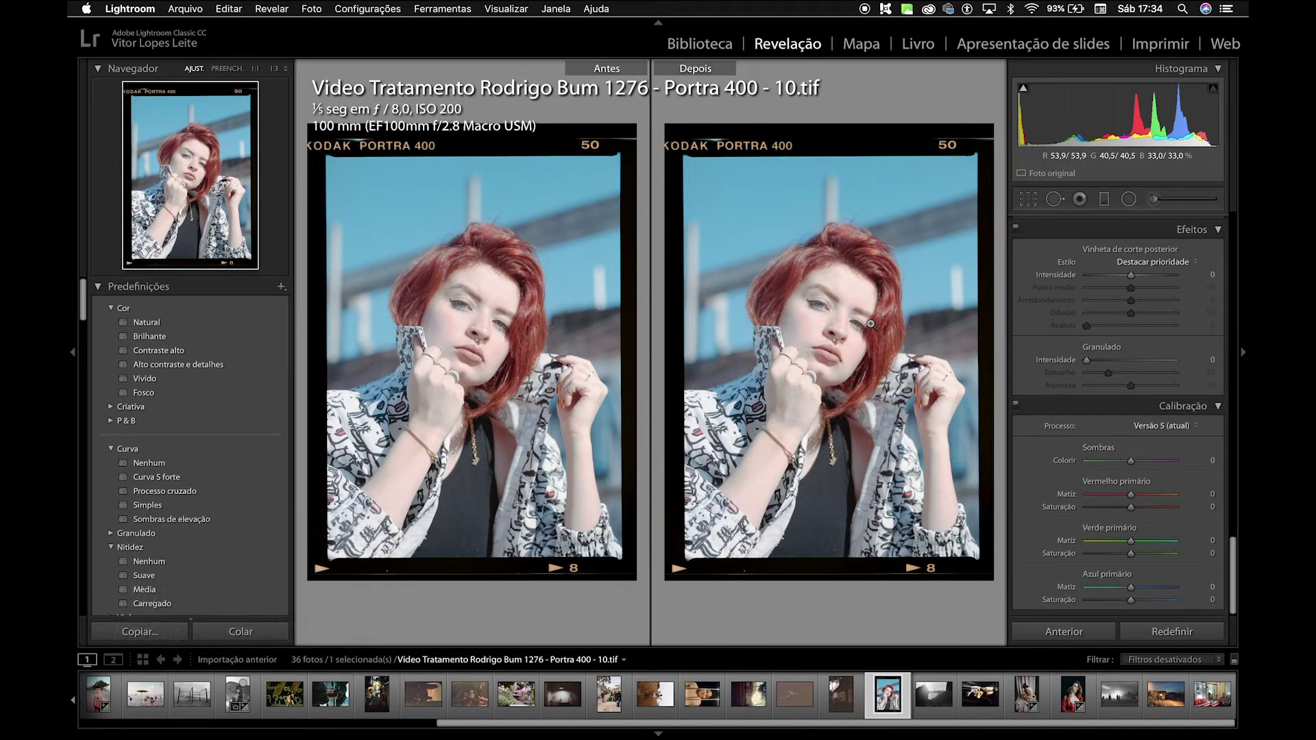
Set the red-haired portrait's Brancos to +20, Pretos to +84, Sombras to −10 and Realces to −53.
scroll(1129, 406, up, 10)
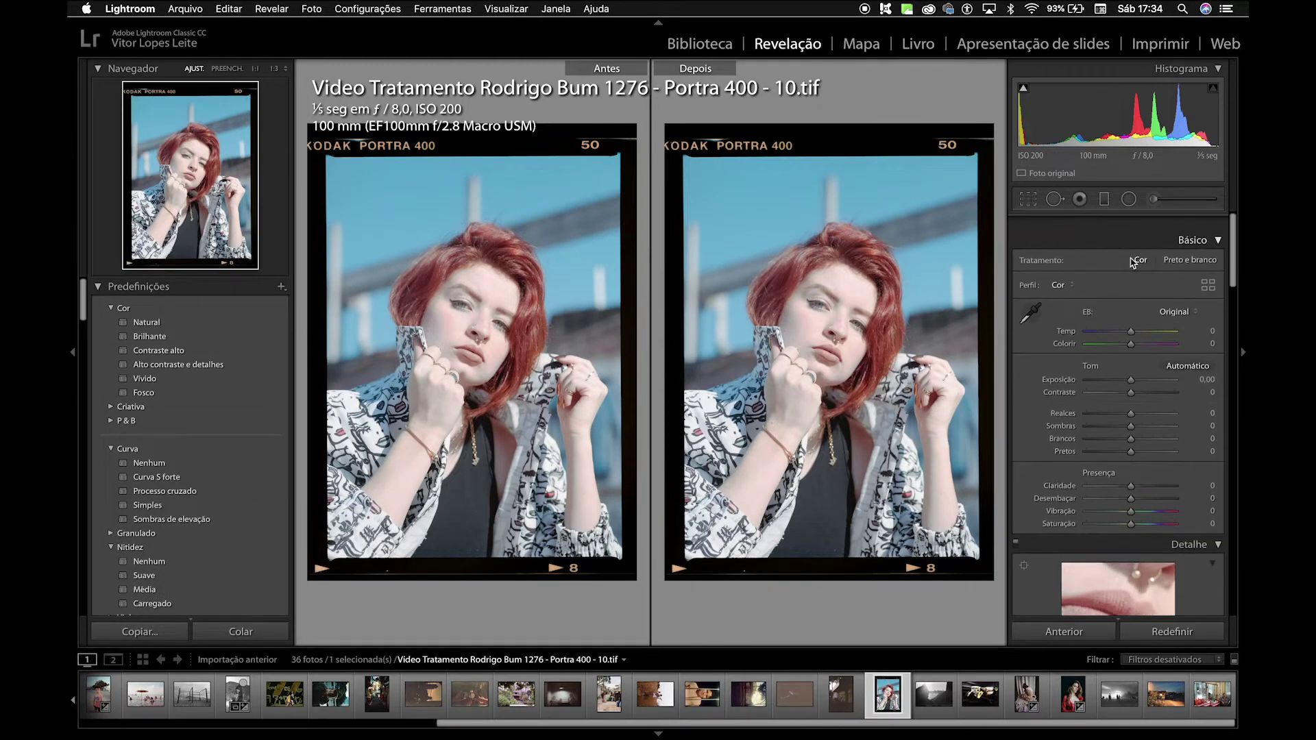
drag(1142, 400, 1167, 434)
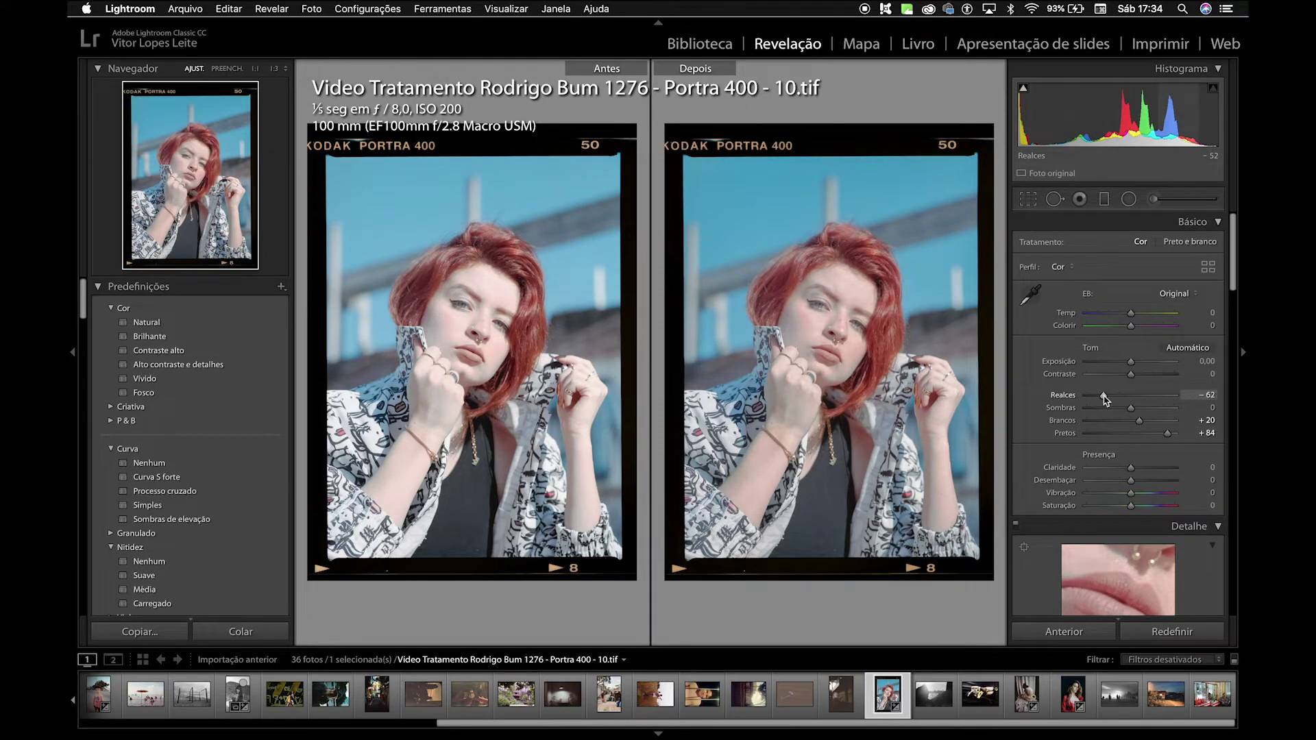
drag(1131, 410, 1108, 398)
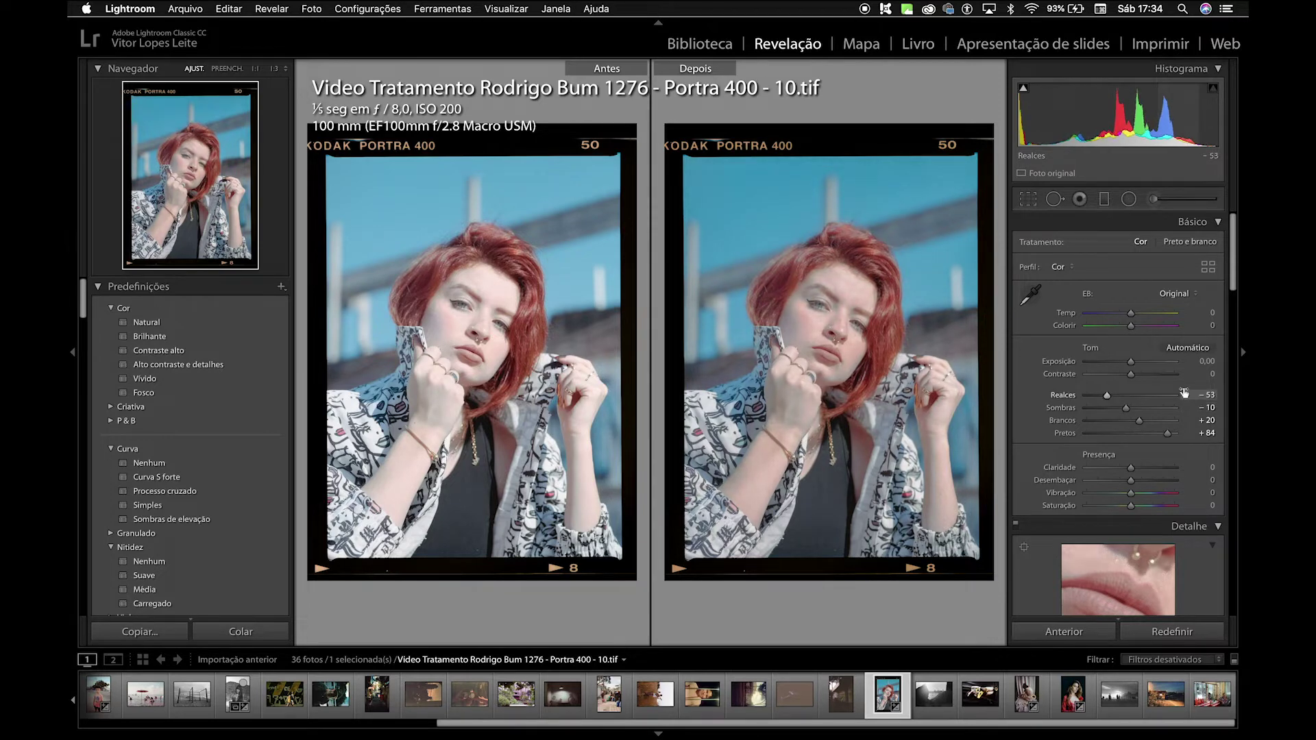
Set the Matiz of Vermelho primário to −12 in the red-haired portrait's colour calibration.
scroll(1165, 445, down, 20)
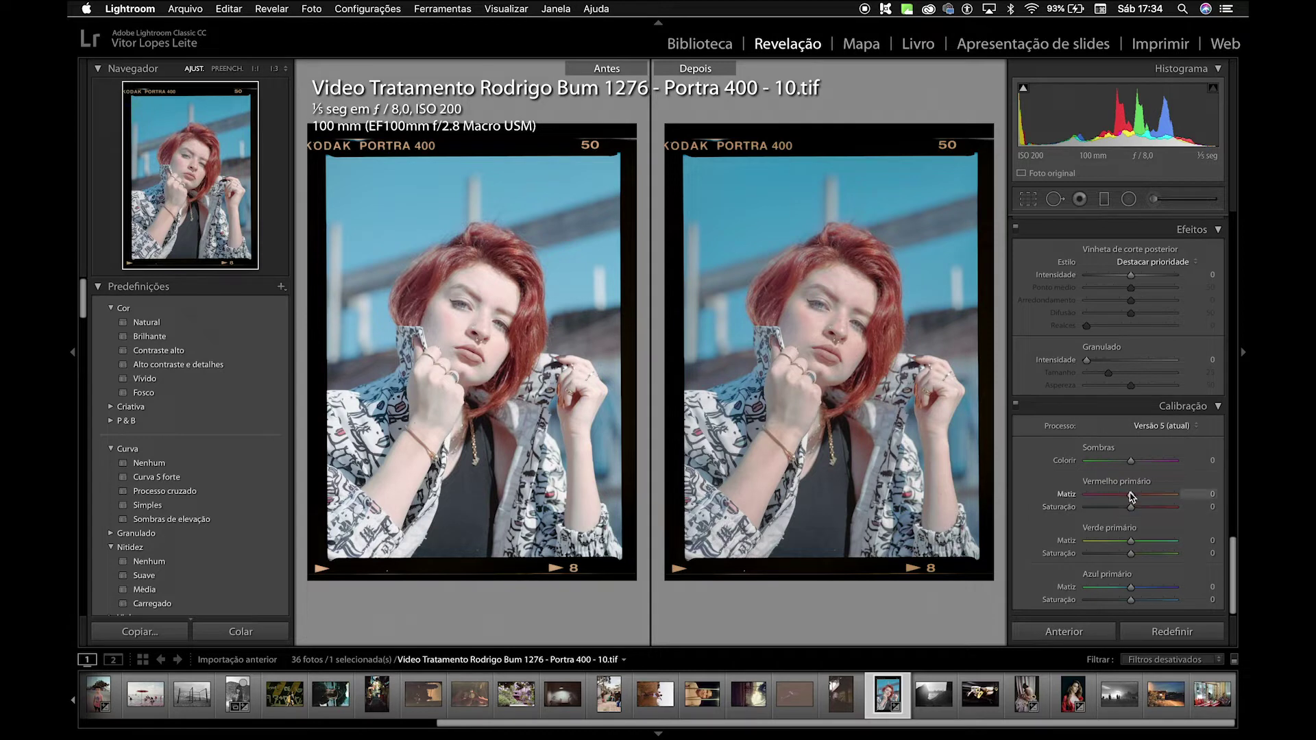
drag(1128, 495, 1122, 497)
drag(1116, 495, 1128, 498)
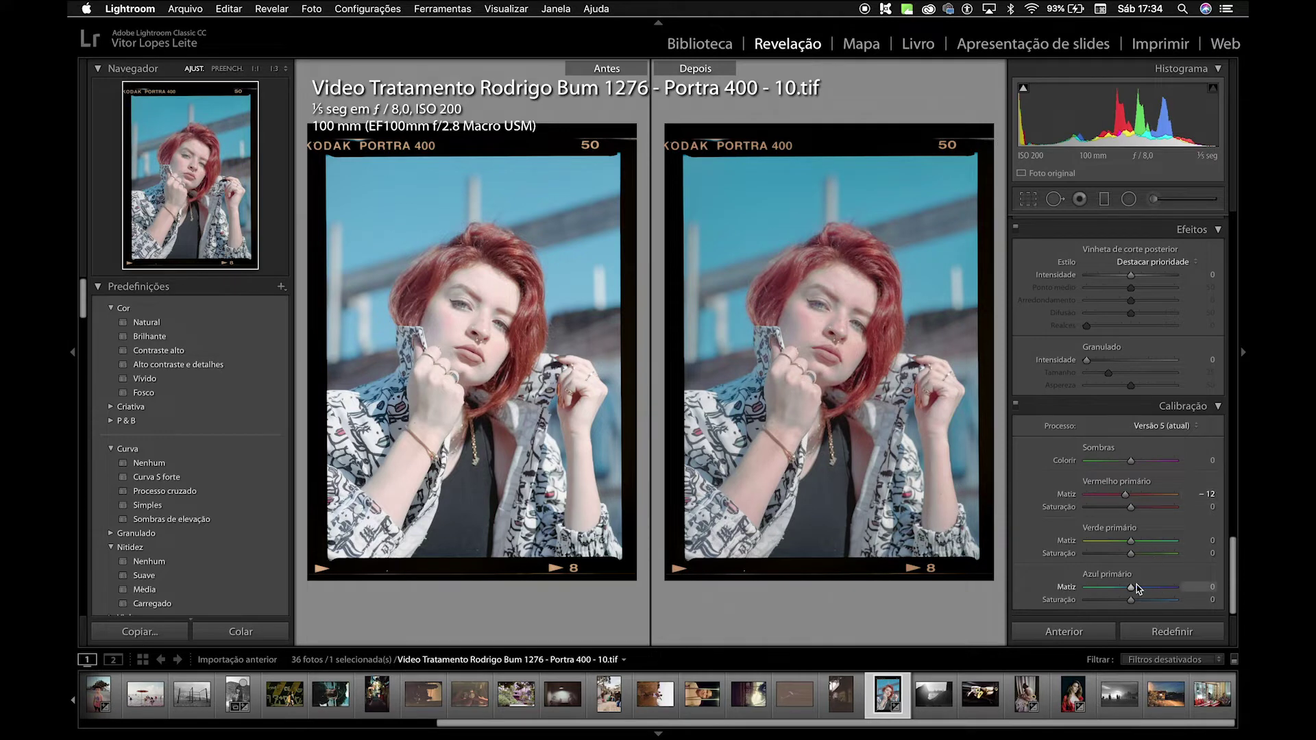
Set Azul primário to Matiz −6 and Saturação −22 in the red-haired portrait's colour calibration.
mouse_move(1131, 590)
mouse_down()
mouse_move(1120, 589)
mouse_move(1145, 604)
mouse_move(1119, 603)
mouse_up()
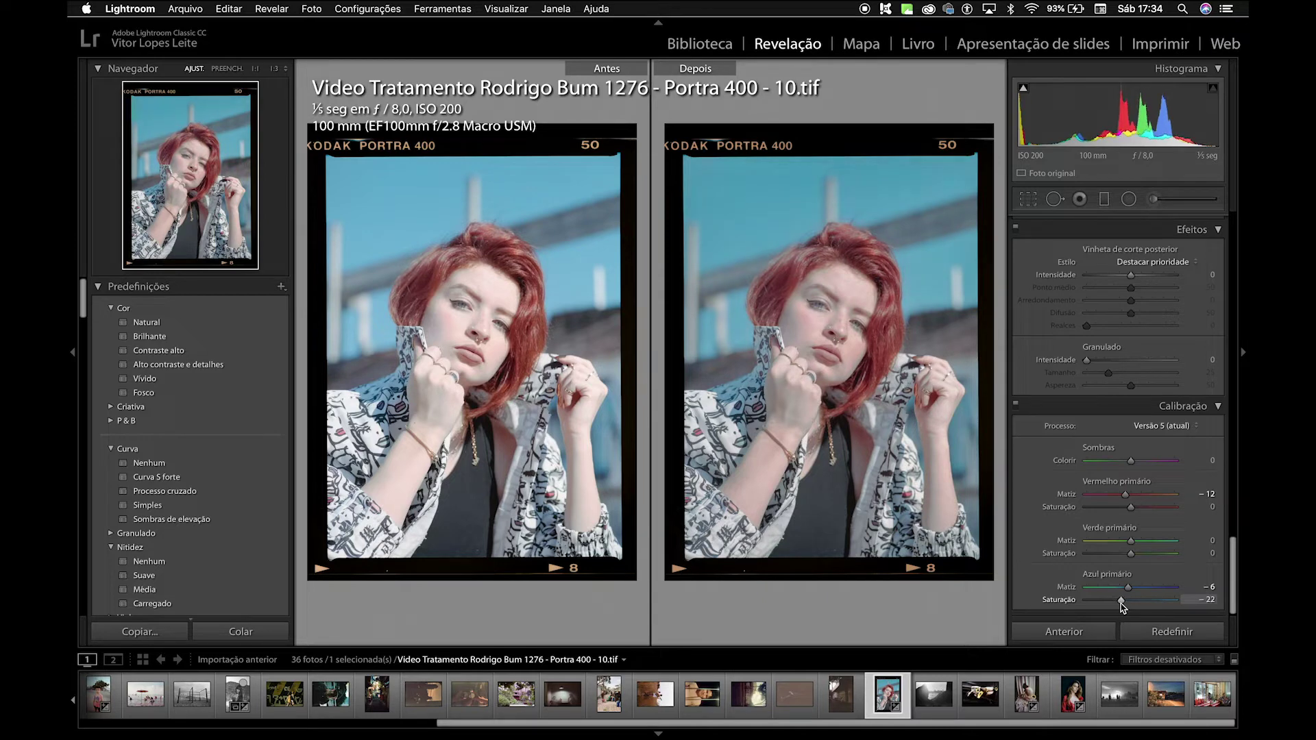
Set the red-haired portrait's Contraste to +27, Claridade to +10 and Sombras to −14.
scroll(1138, 582, up, 10)
scroll(1137, 582, up, 10)
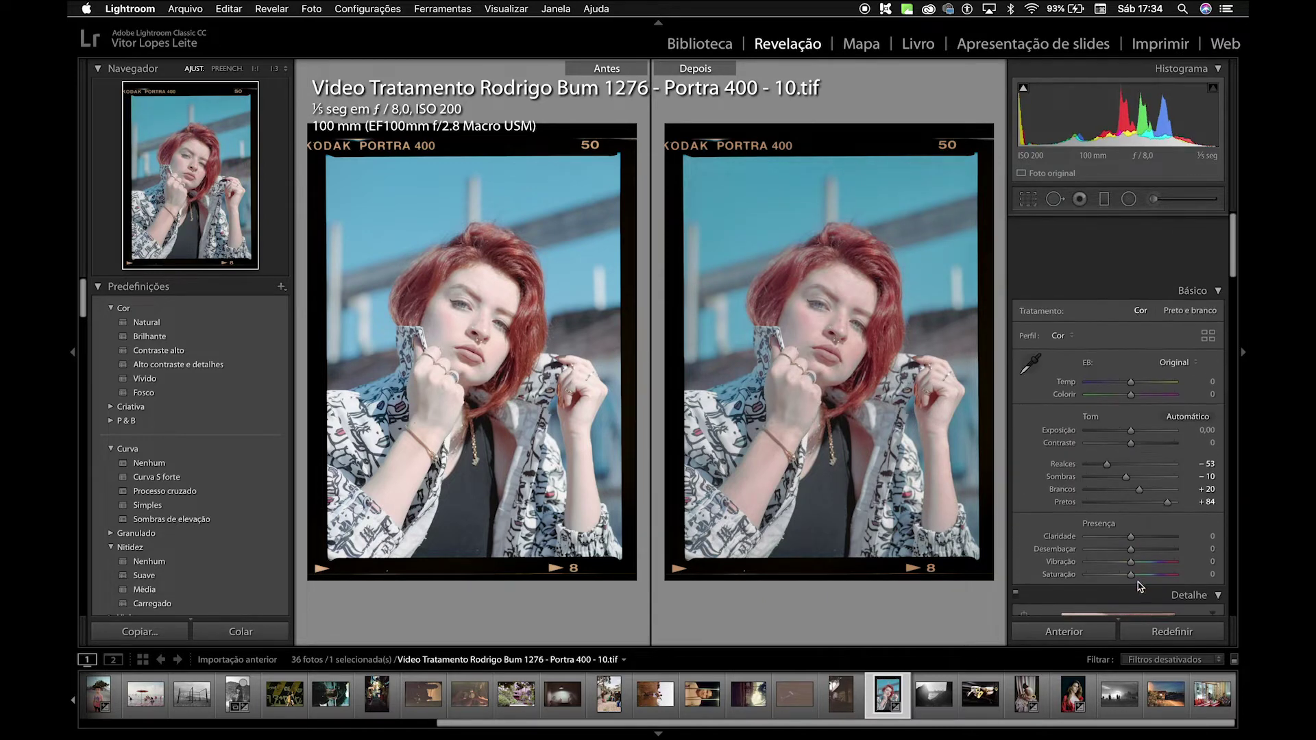
drag(1131, 375, 1145, 375)
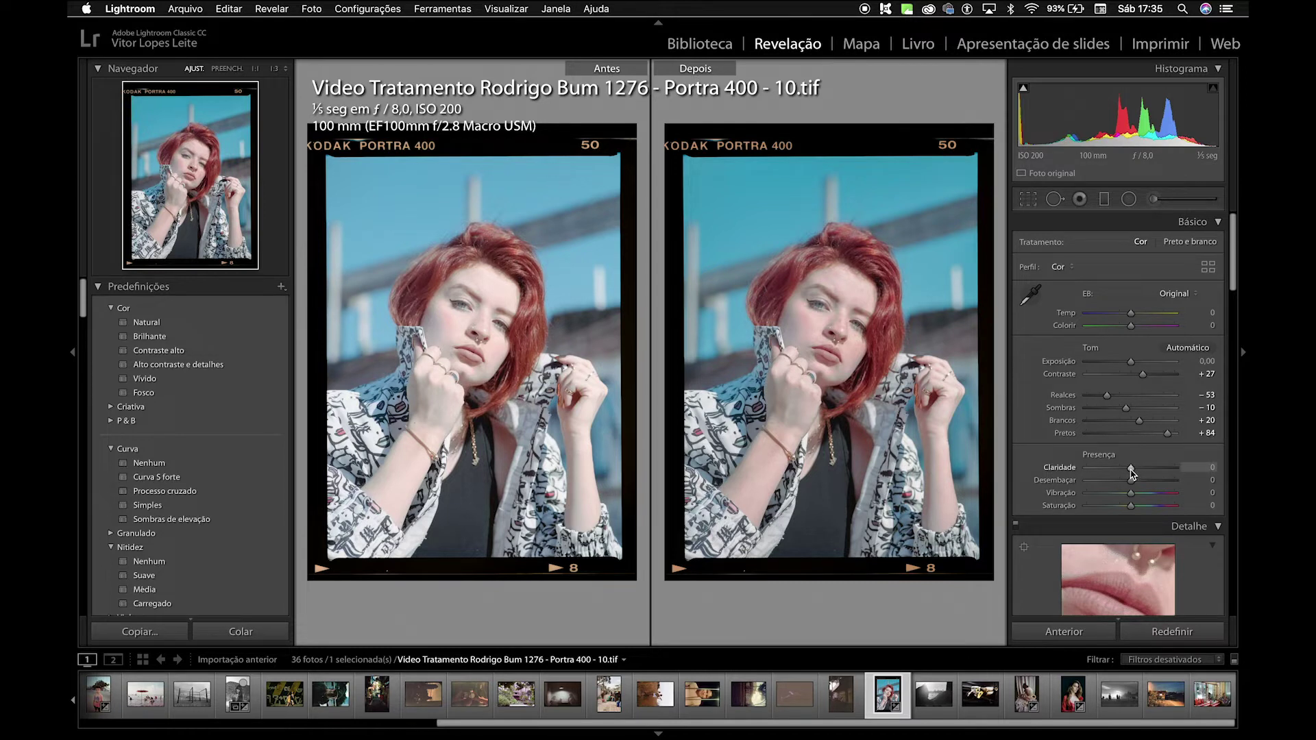
drag(1133, 470, 1135, 470)
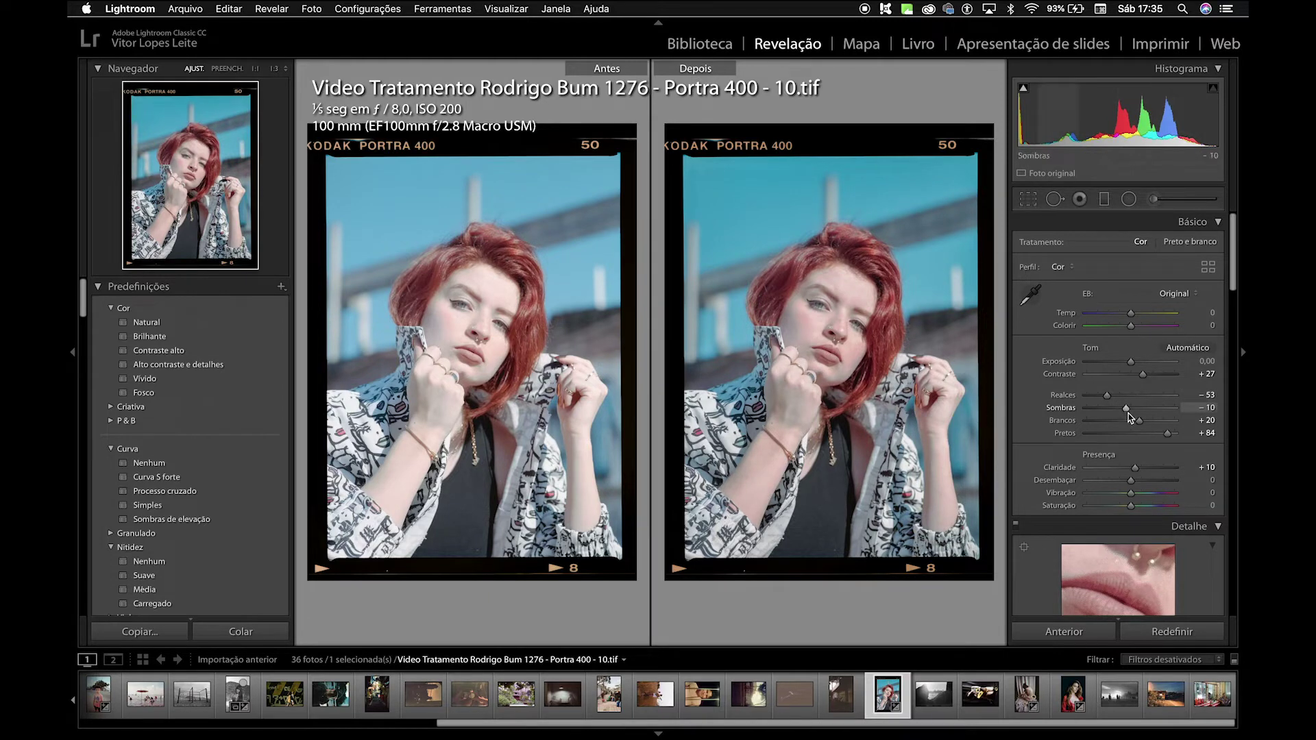
drag(1128, 412, 1126, 411)
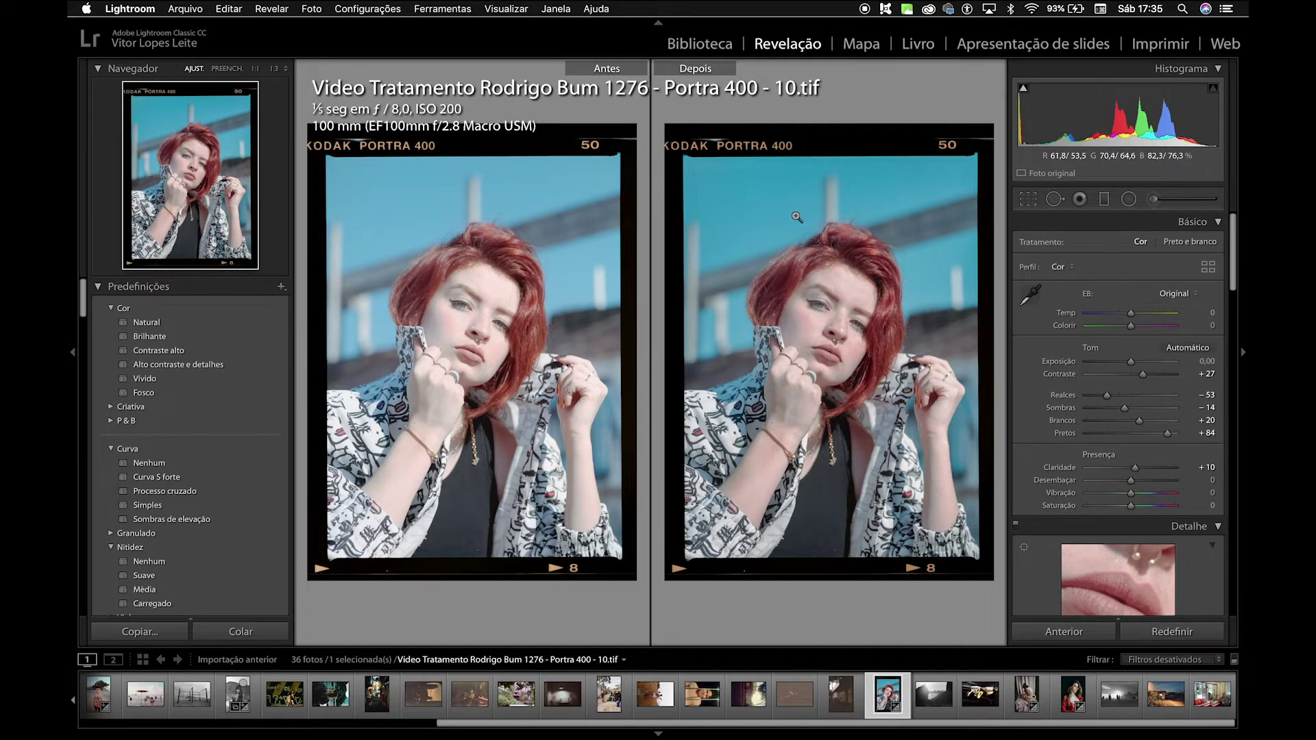
Warm the red-haired portrait's white balance to Temp +10 and compare her face up close with the original.
click(1210, 314)
text(9)
key(Return)
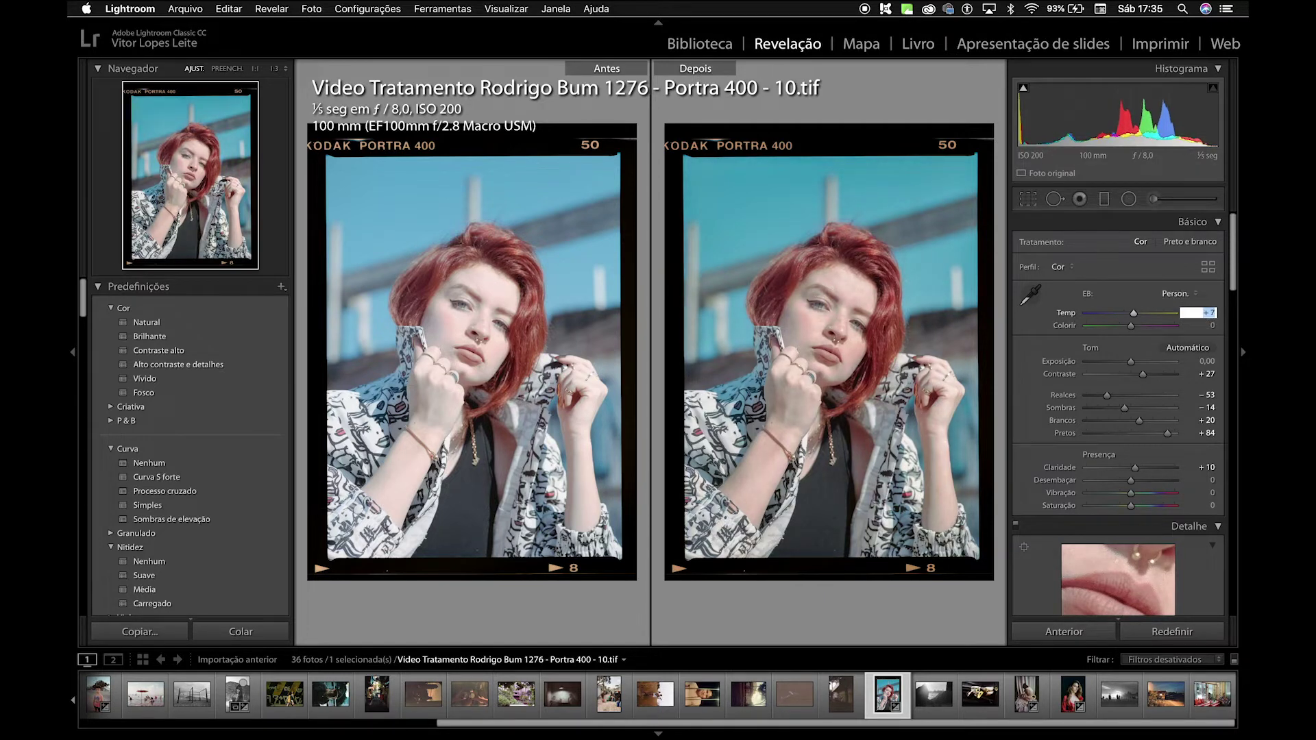
key(Up)
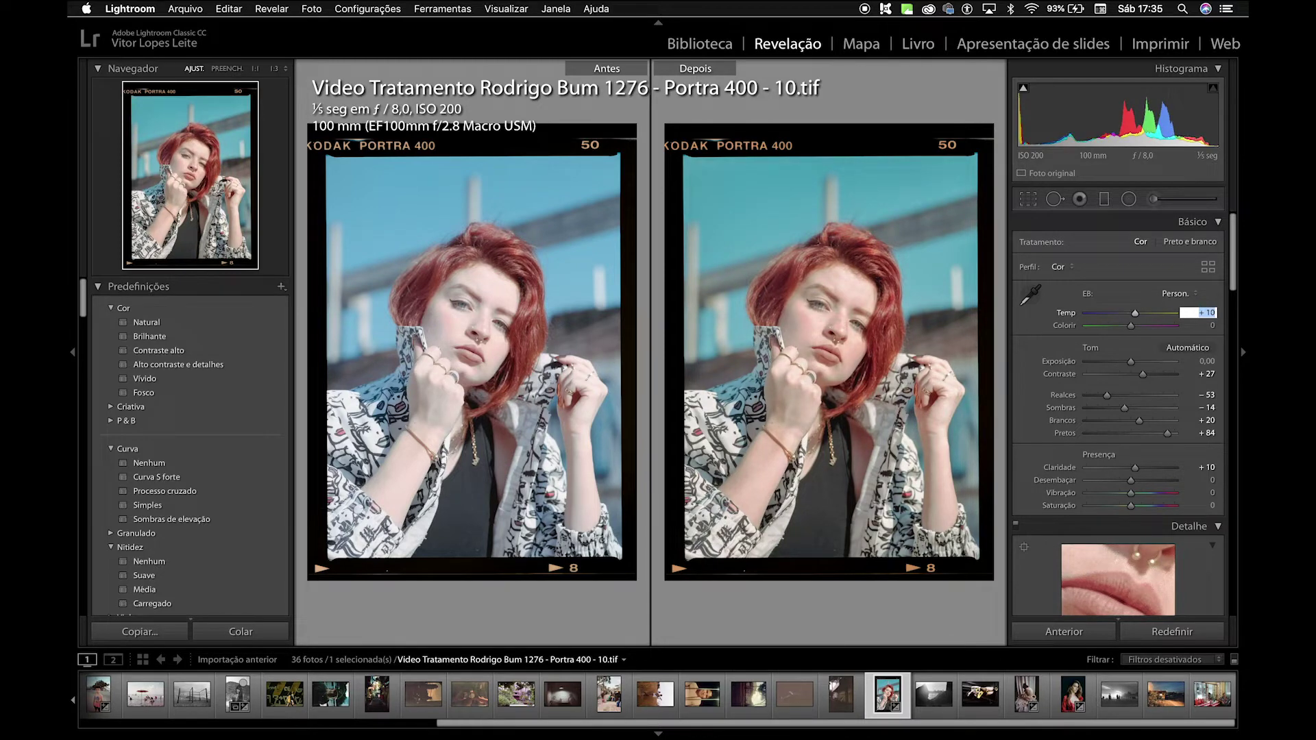
click(837, 339)
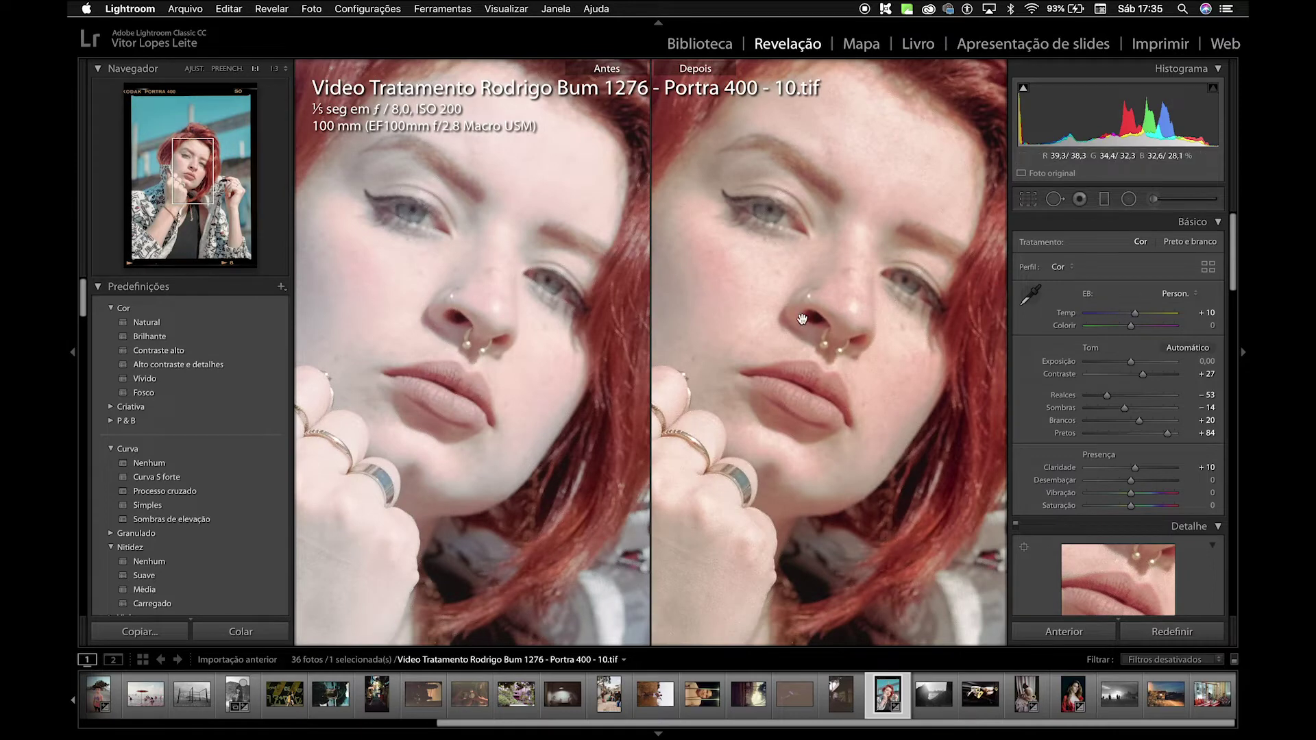
click(809, 244)
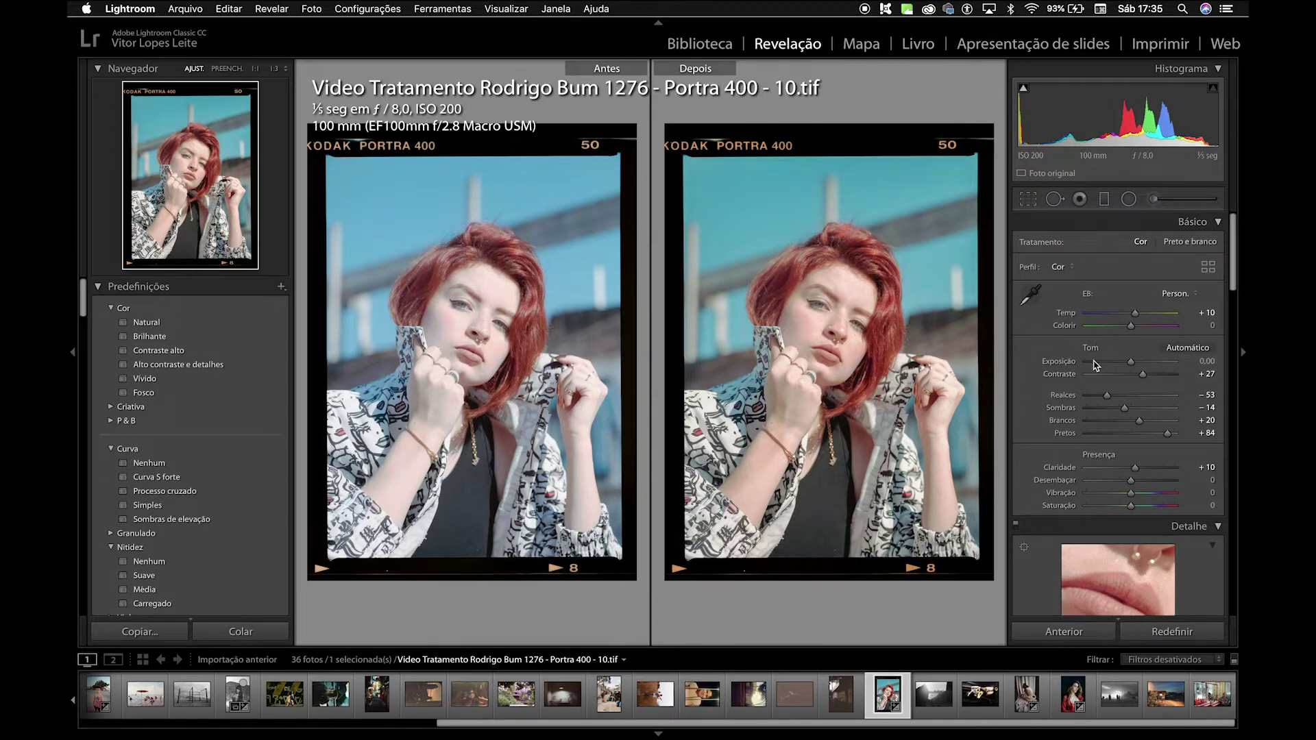
Set the tone curve regions to Realces −27, Claros −6 and Escuros +11, and compare the woman's face up close with the original.
scroll(1121, 333, down, 6)
scroll(1121, 334, up, 5)
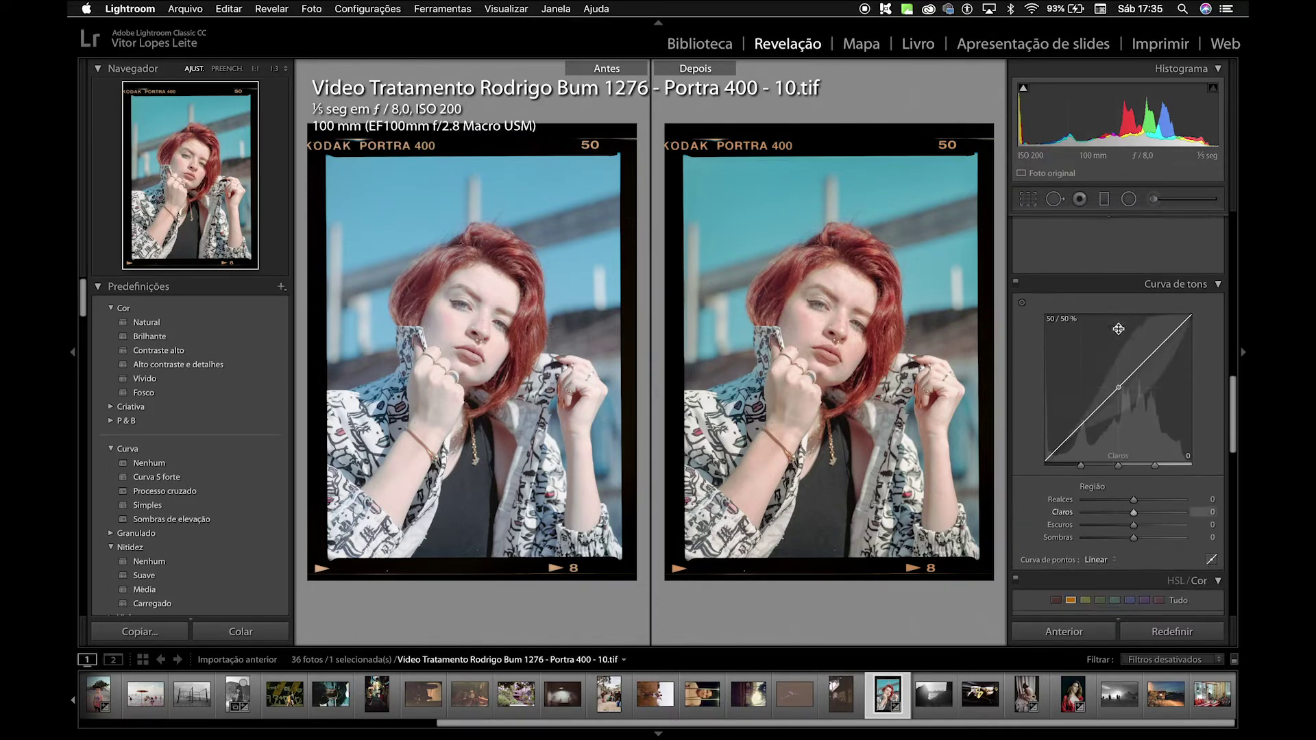
scroll(1192, 444, down, 6)
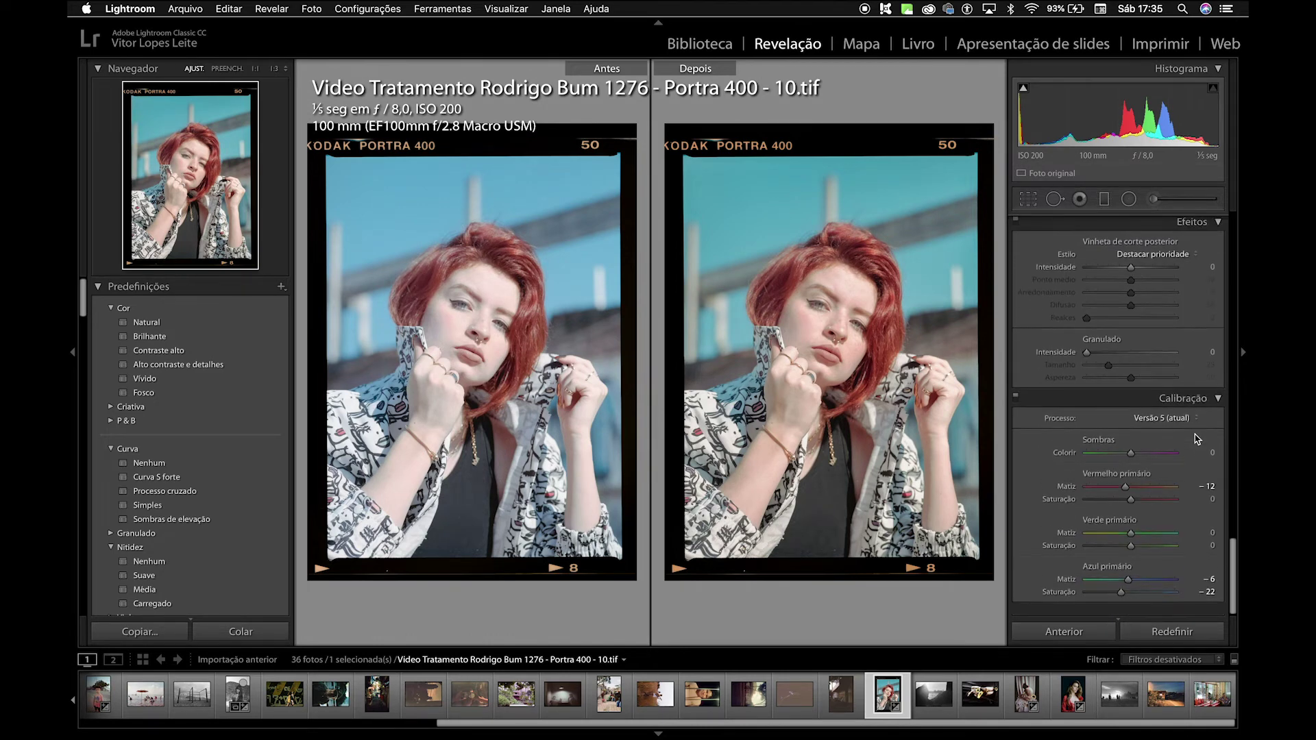
scroll(1187, 512, up, 6)
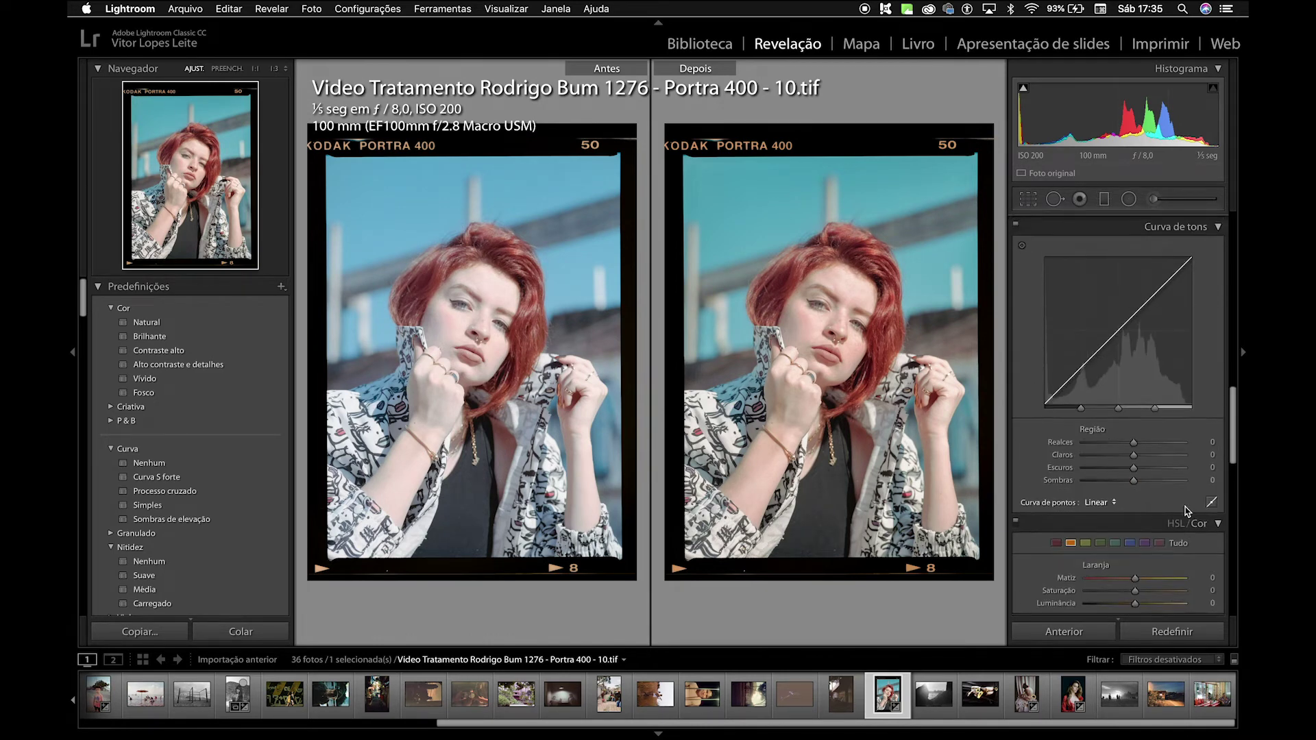
drag(1134, 443, 1140, 470)
click(800, 282)
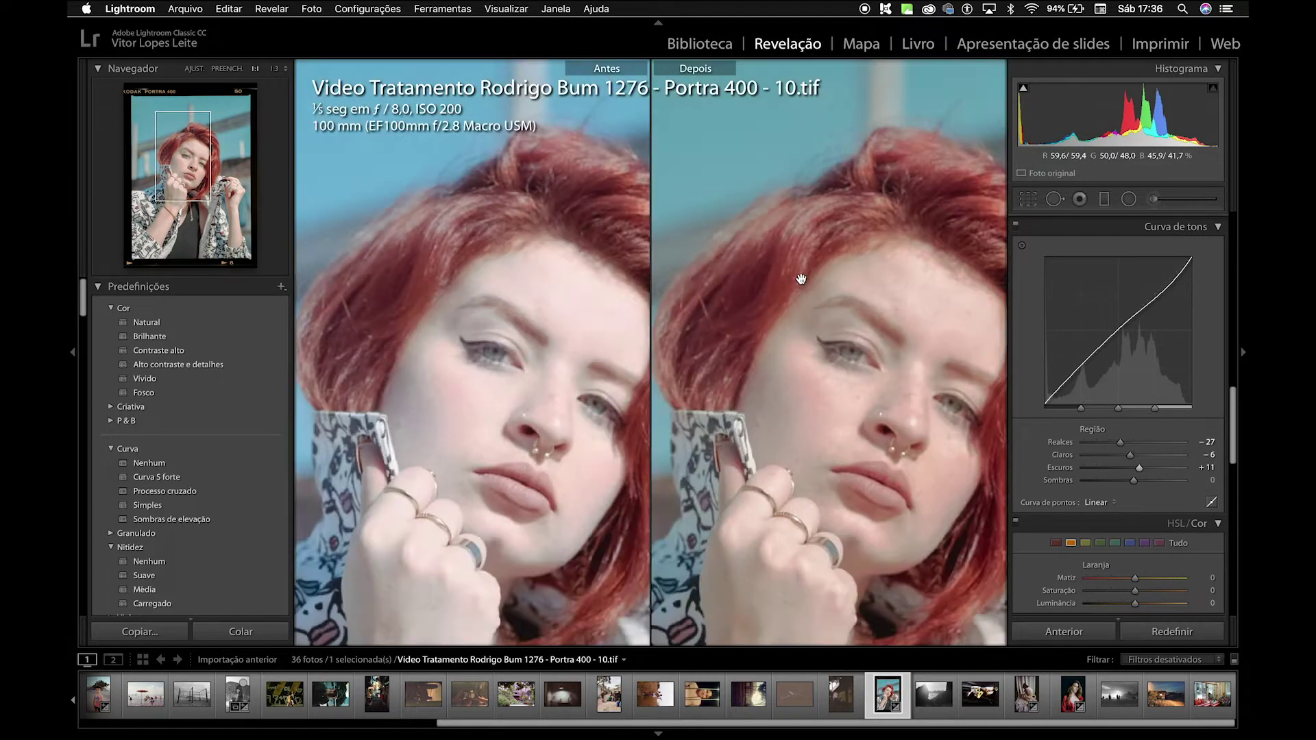
drag(851, 356, 772, 265)
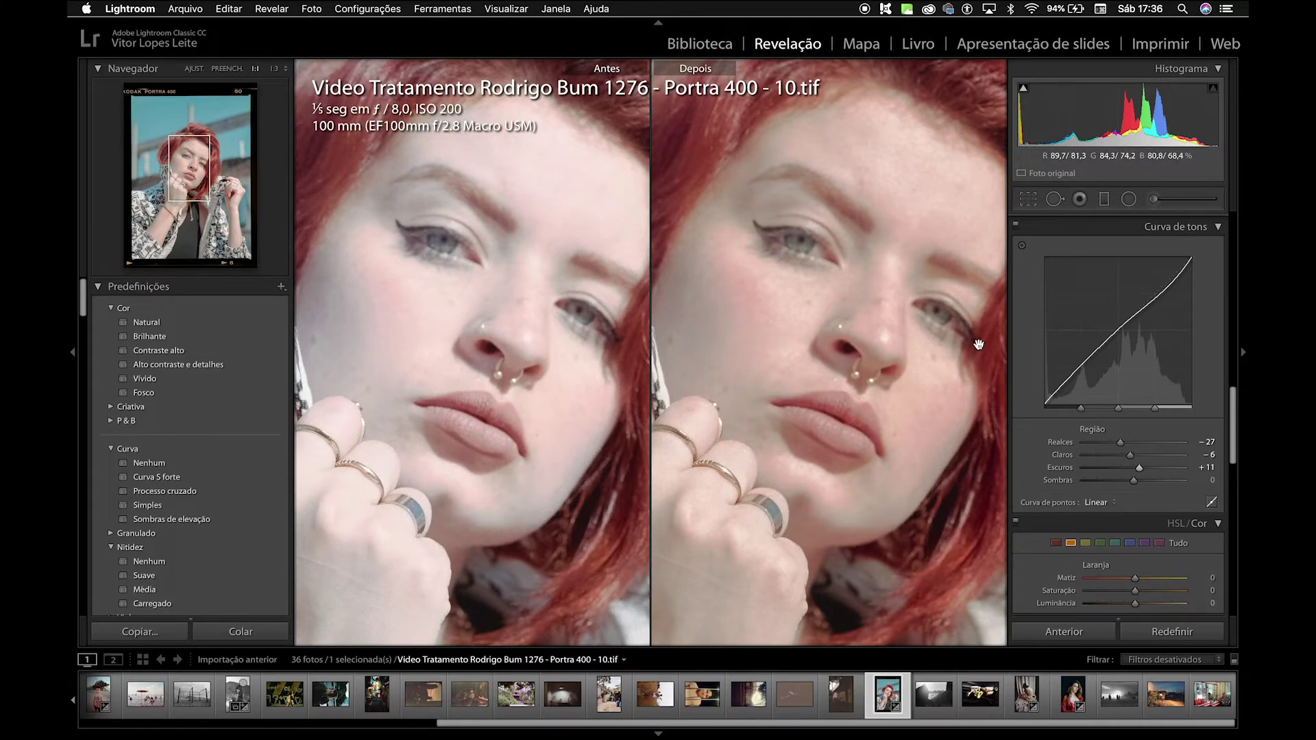
click(862, 301)
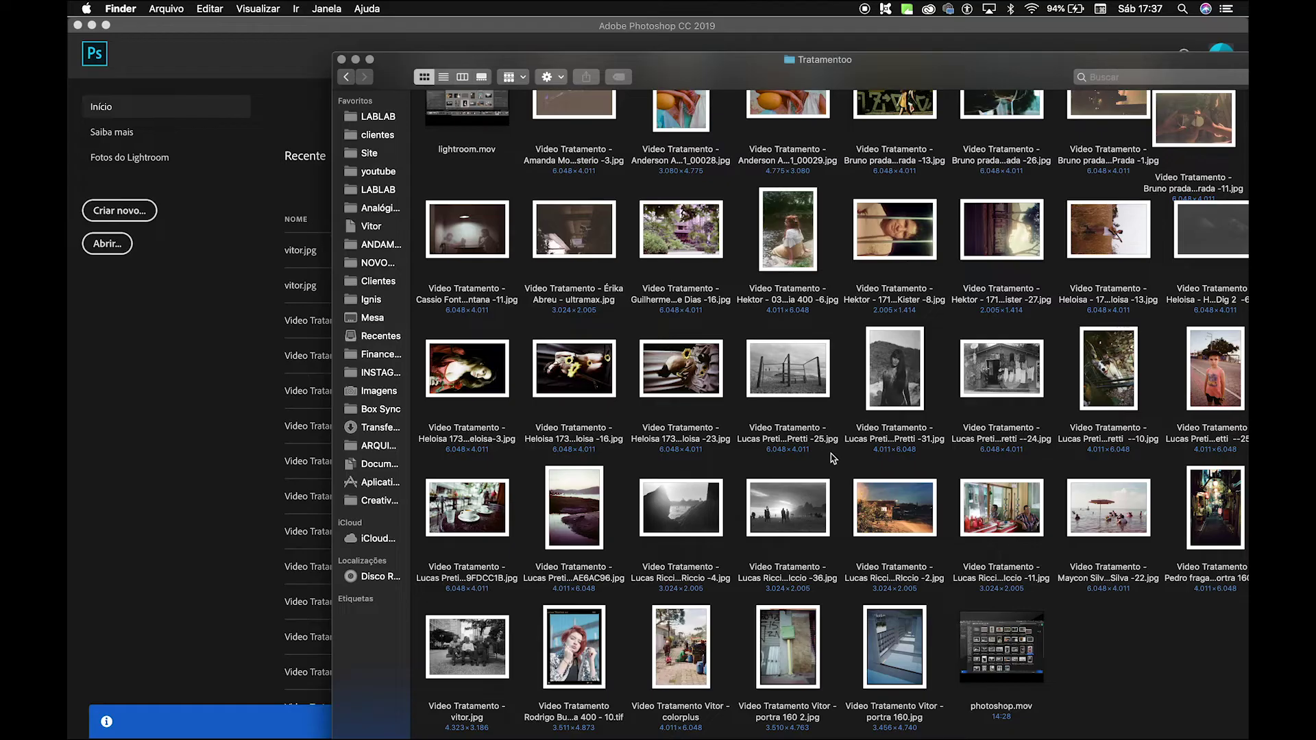
Switch to the photo folder and open the Gold 200 photo of the boy in the tank top in Photoshop.
click(1226, 373)
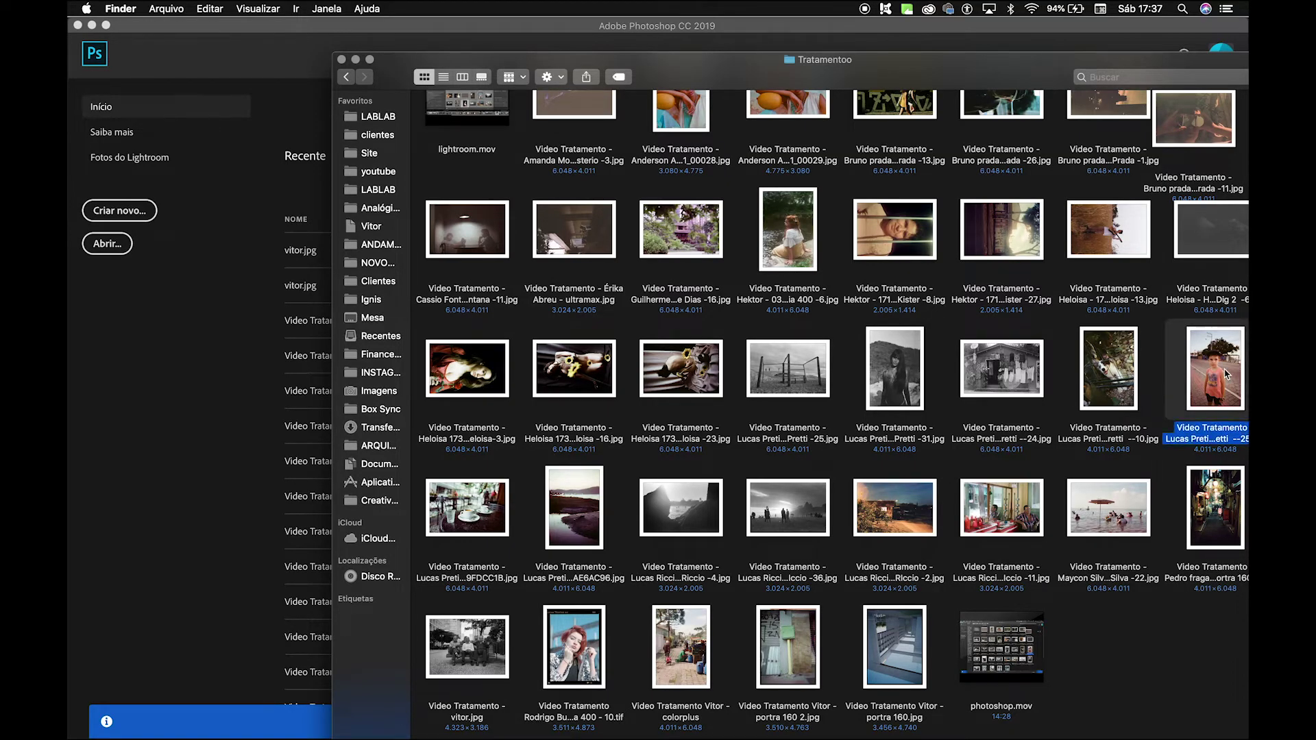
drag(1226, 363, 165, 363)
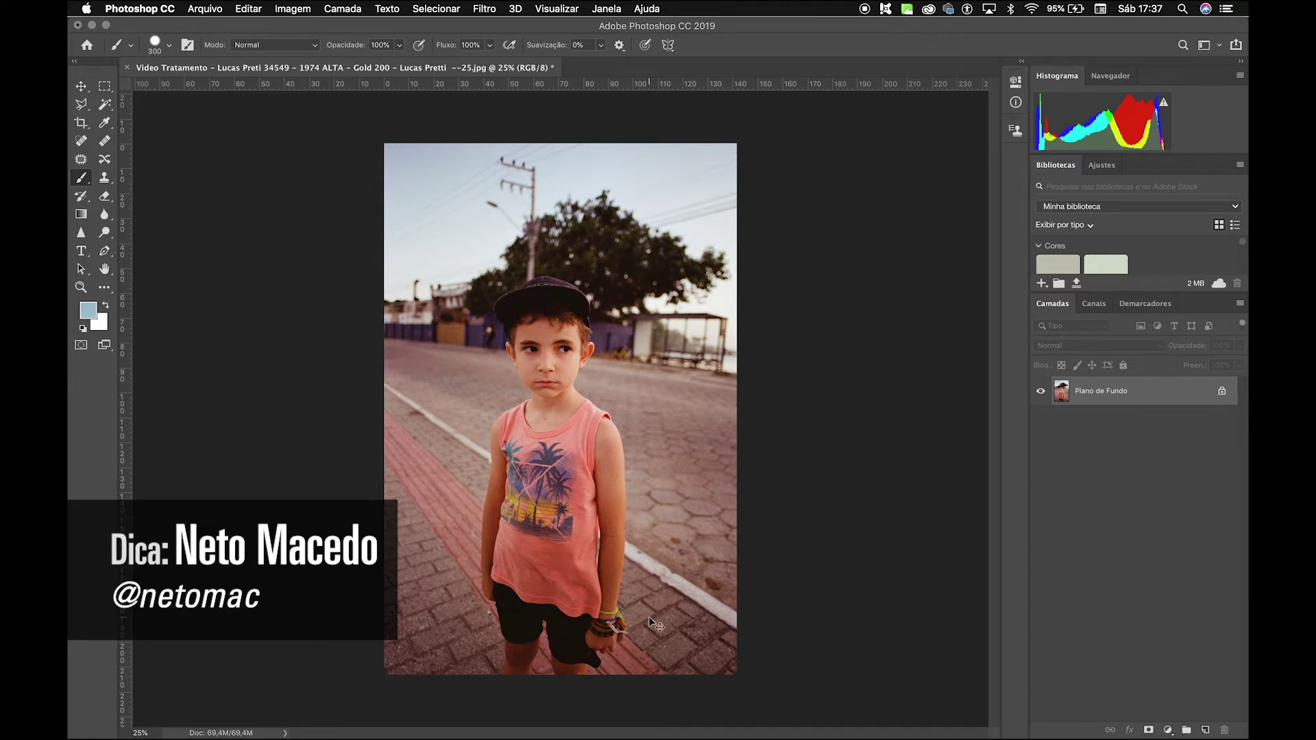
key(super+l)
drag(911, 106, 788, 120)
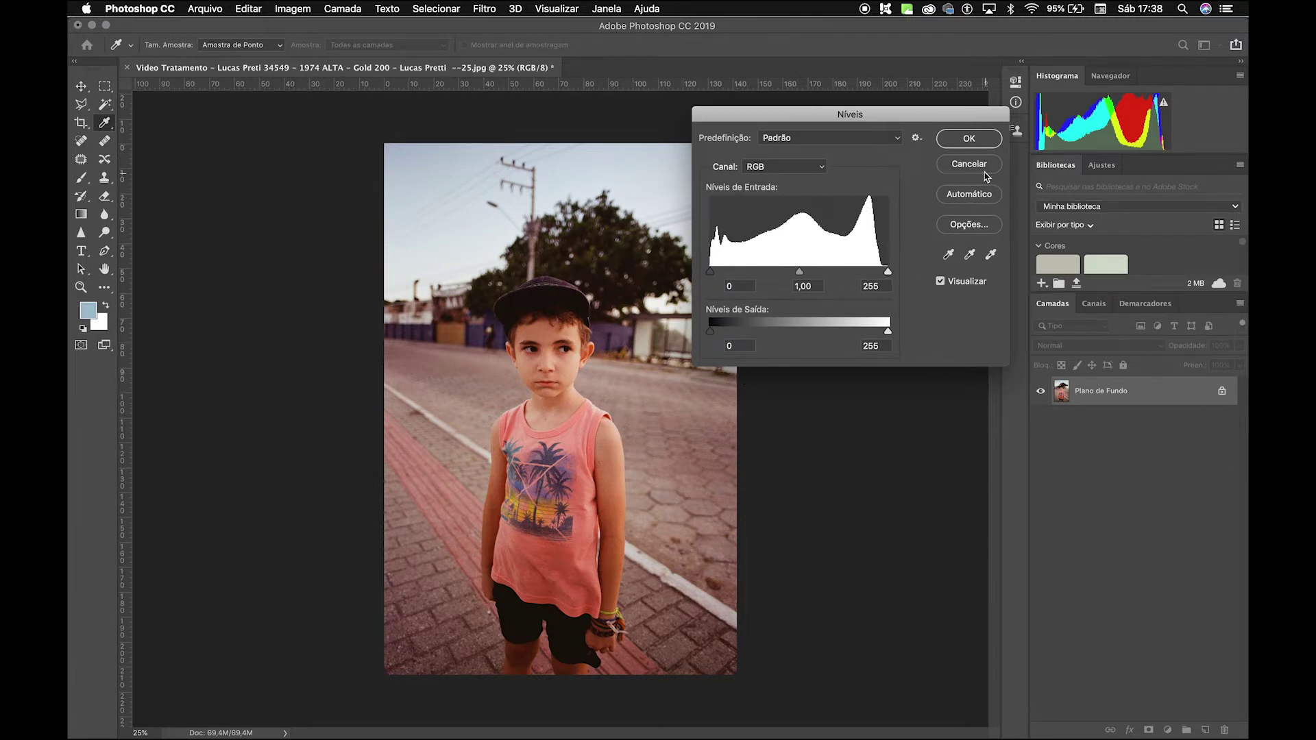
key(Escape)
Open the Níveis adjustment for the boy photo and look over its white, grey and black point eyedroppers.
click(304, 7)
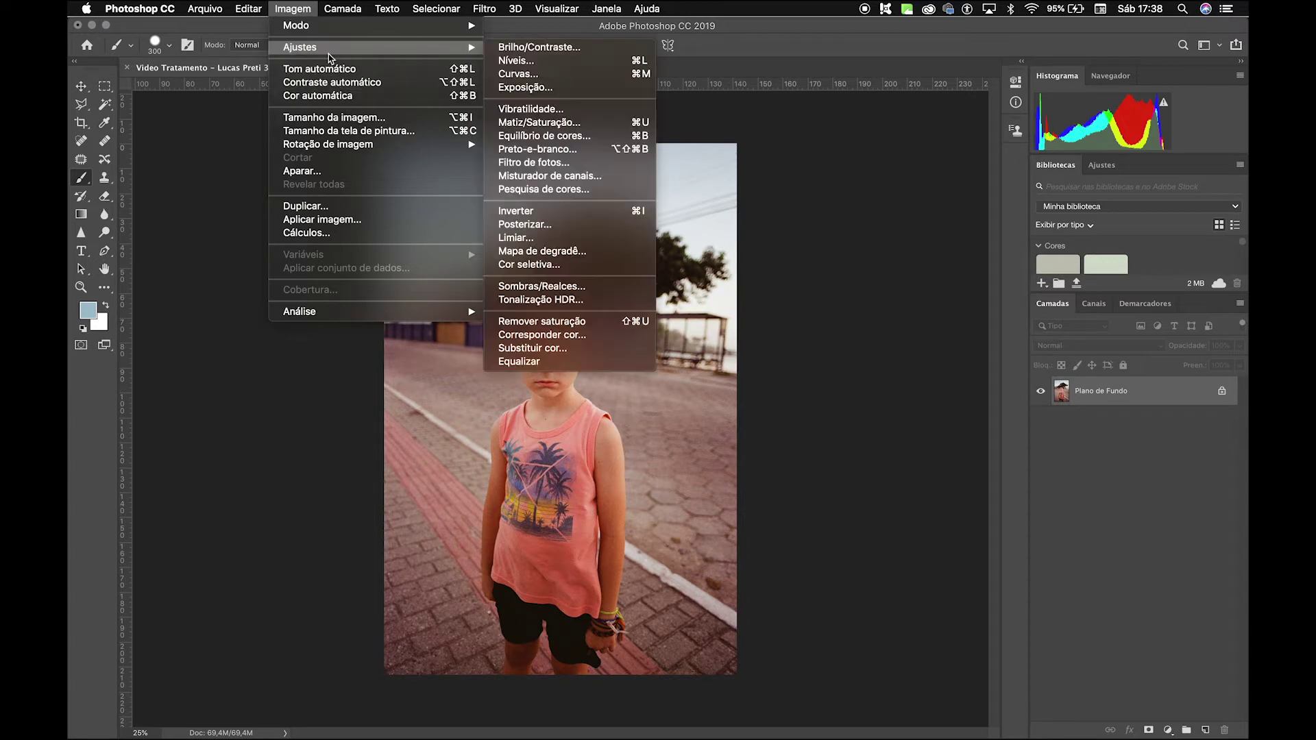
mouse_move(436, 50)
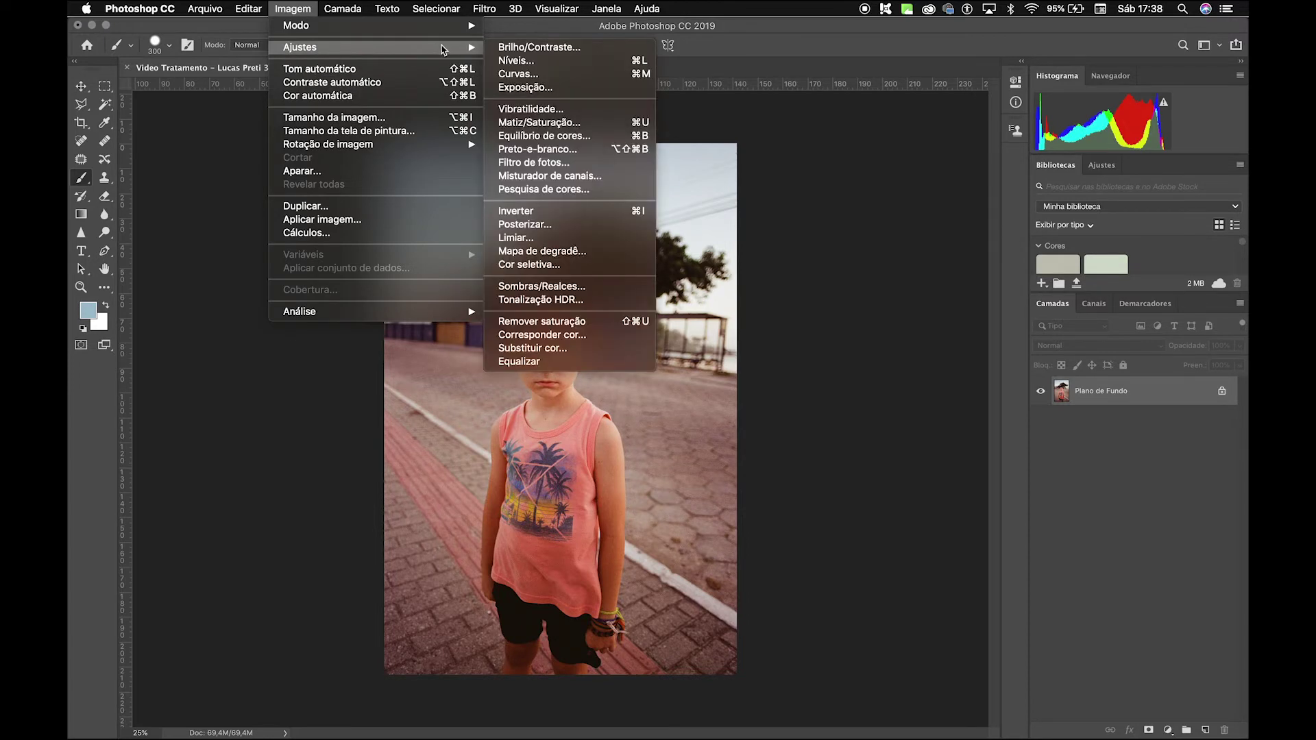
click(566, 61)
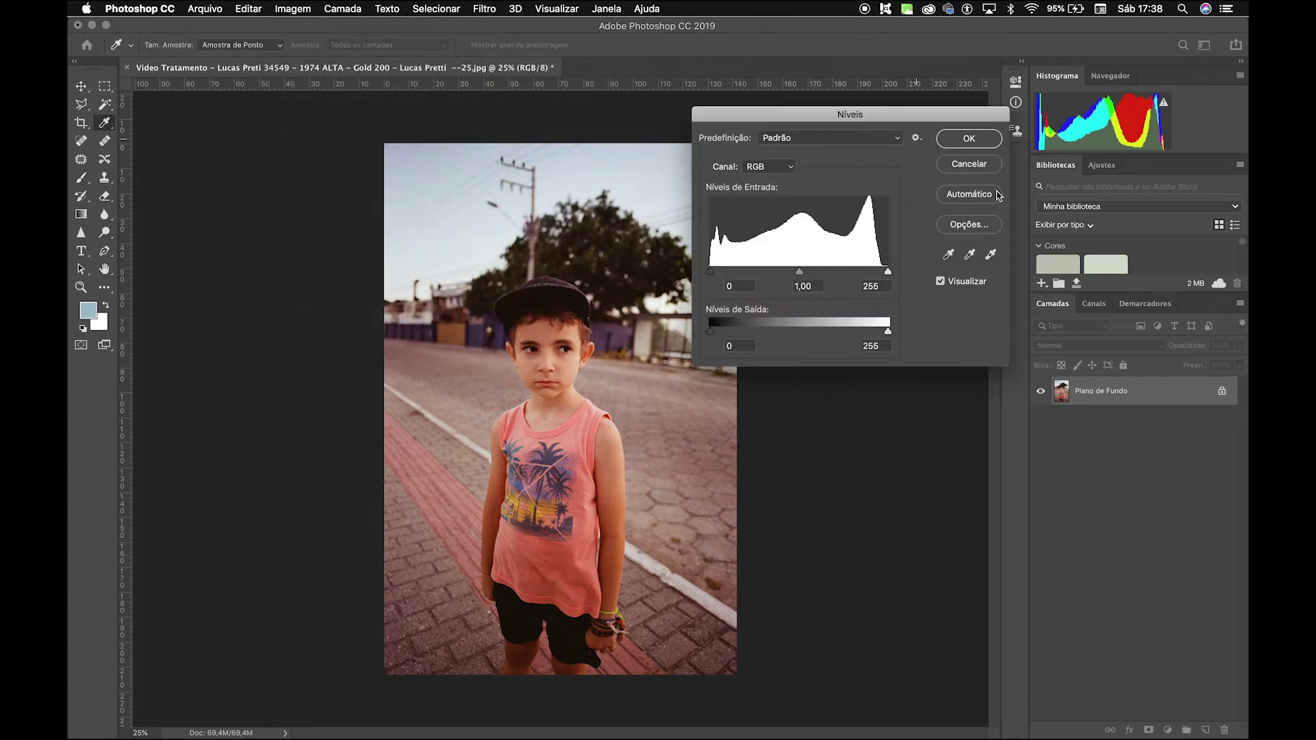
click(990, 255)
click(970, 256)
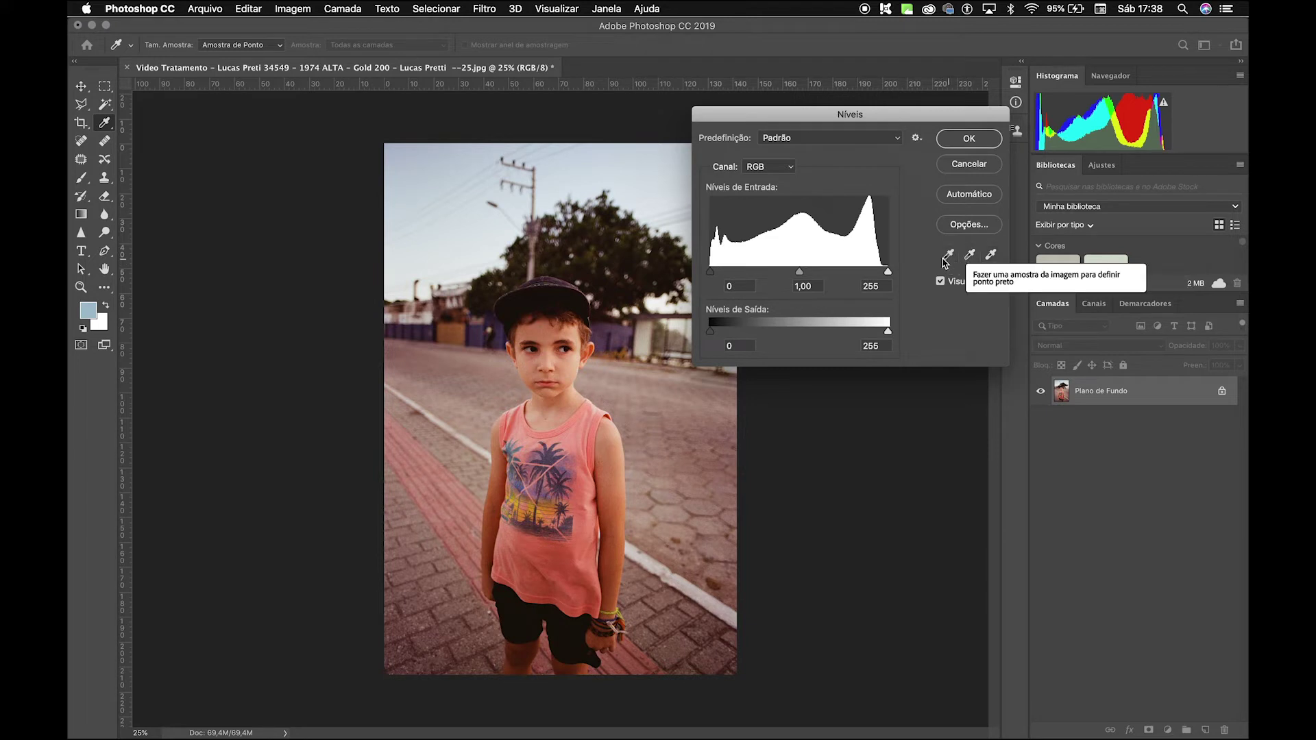
click(958, 260)
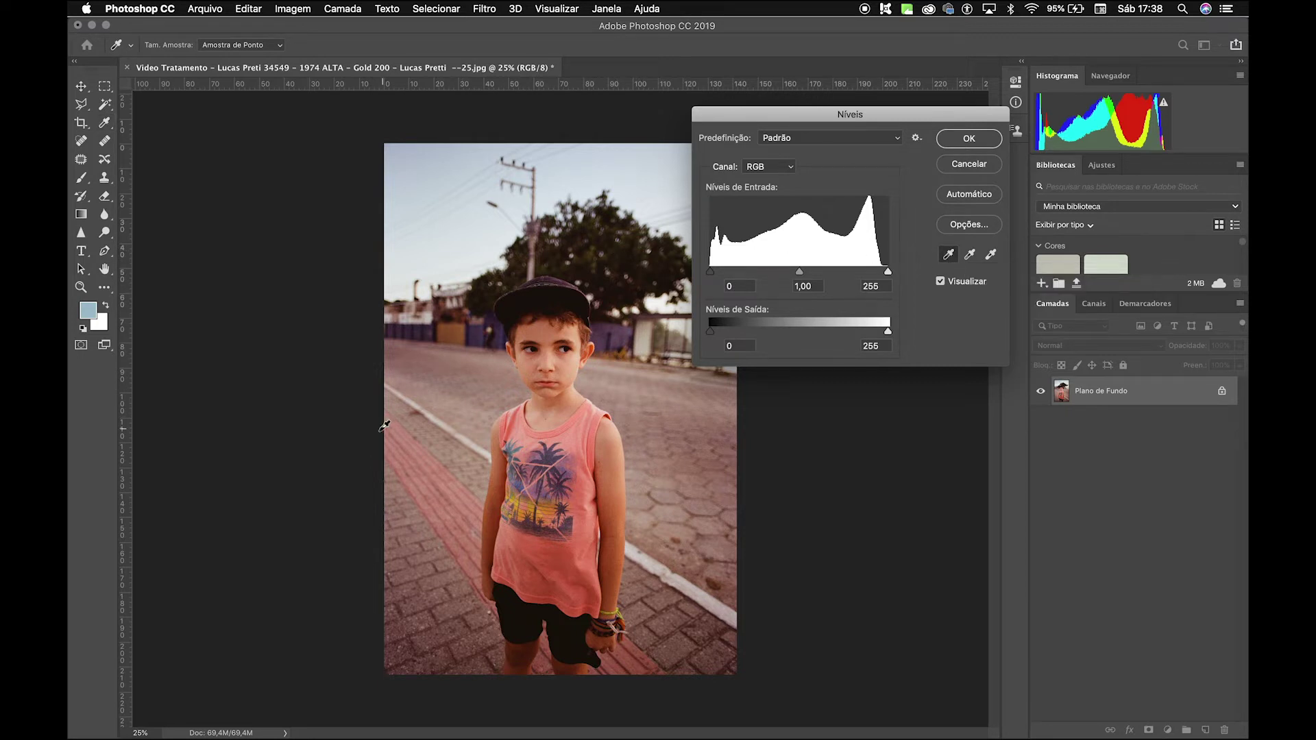
click(969, 255)
click(969, 255)
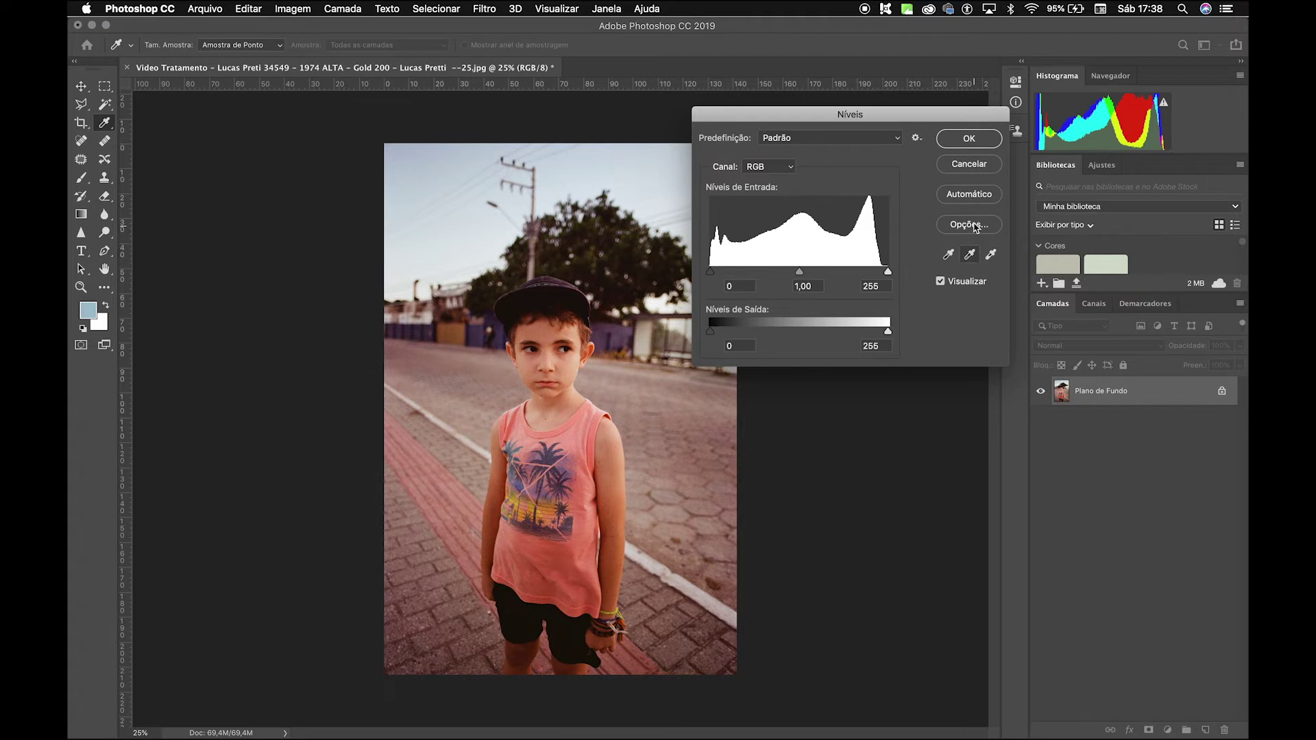
In the automatic colour correction options of Níveis, choose Melhorar Contraste por Canal and enable Ajustar os Tons Médios Neutros.
click(968, 229)
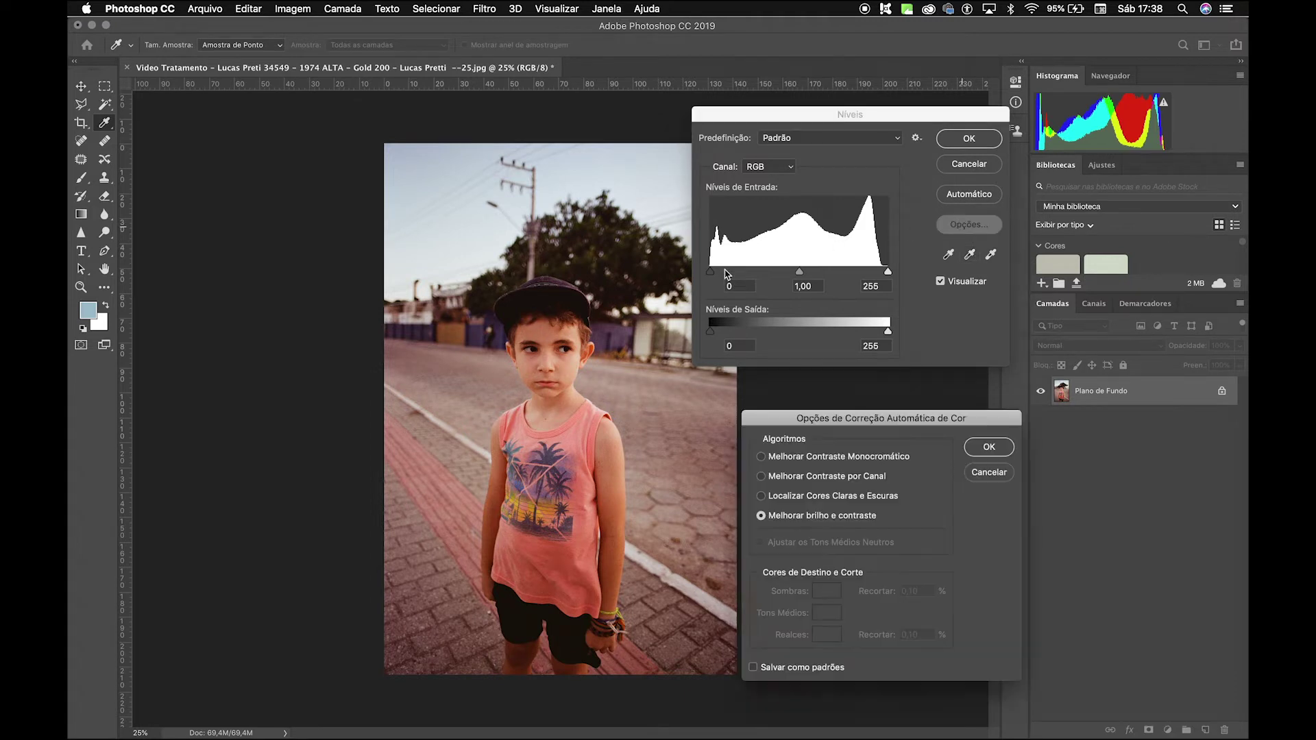
drag(798, 418, 801, 223)
click(786, 275)
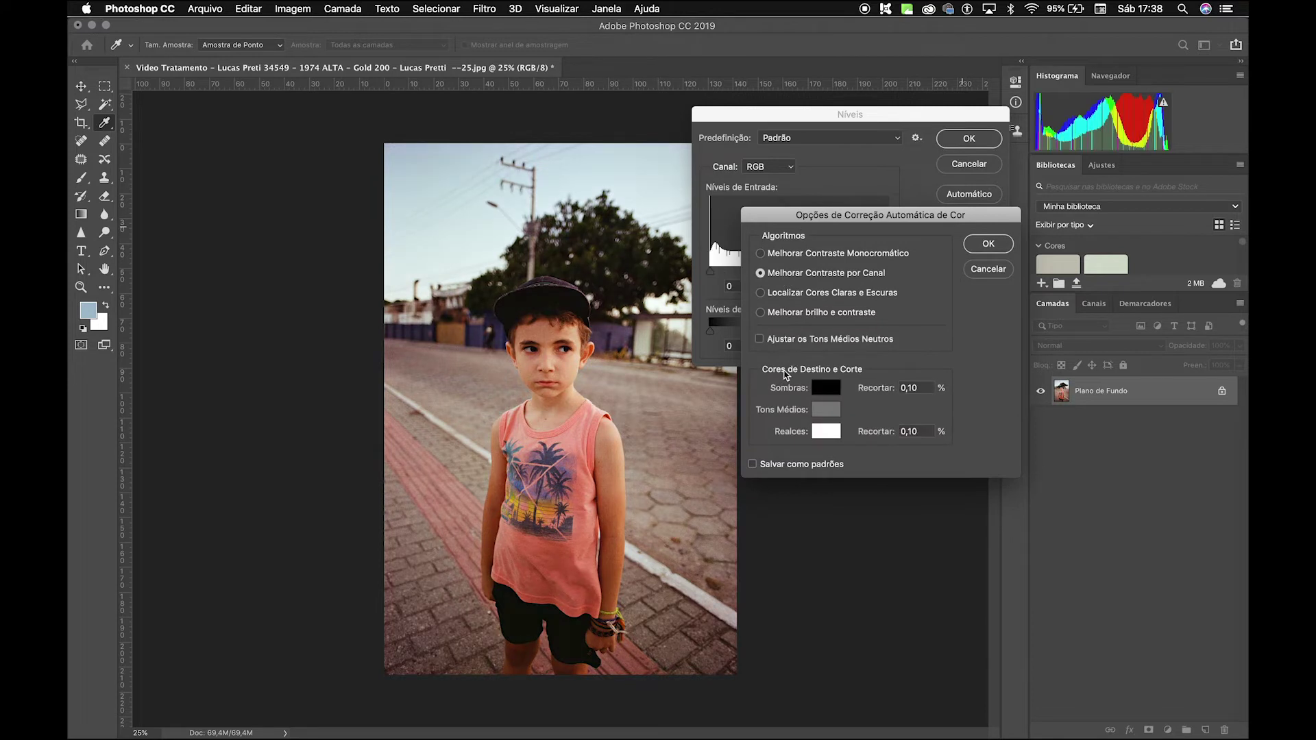
click(785, 338)
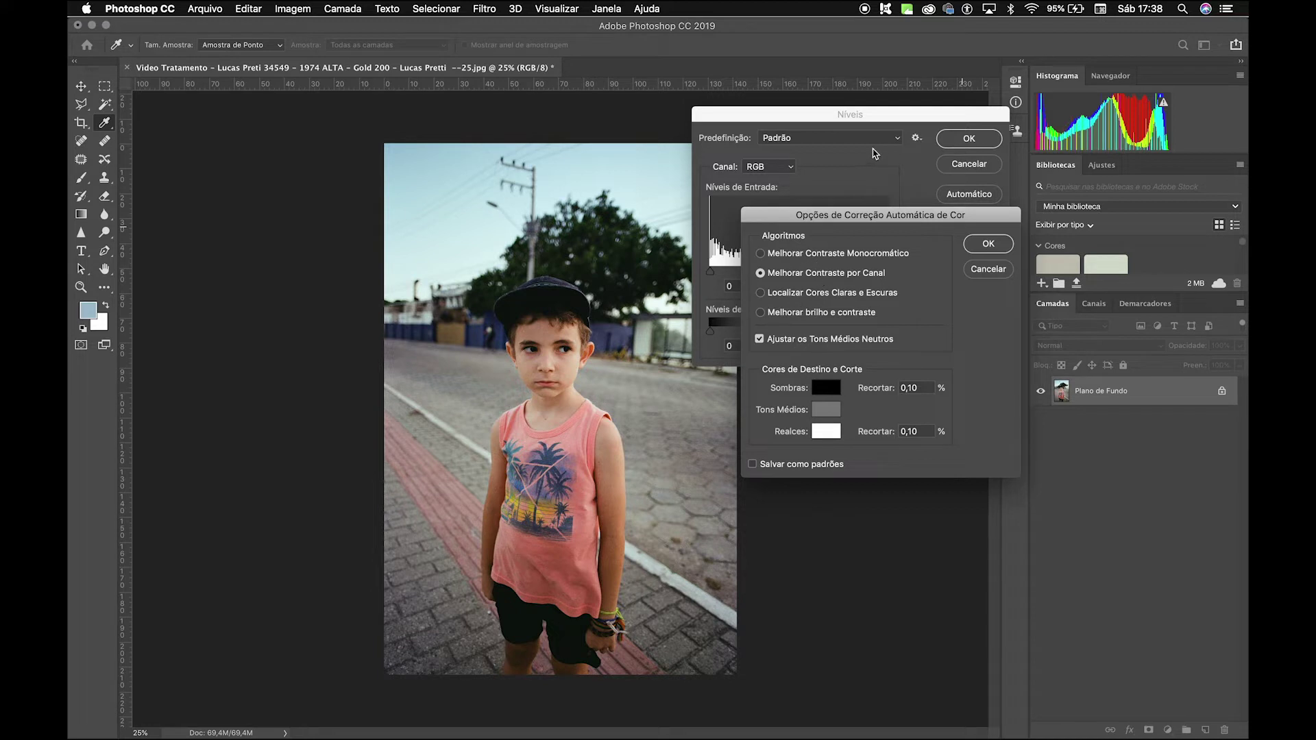
Try Melhorar brilho e contraste and Localizar Cores Claras e Escuras on the boy photo, then return to Melhorar Contraste por Canal.
drag(943, 218, 950, 274)
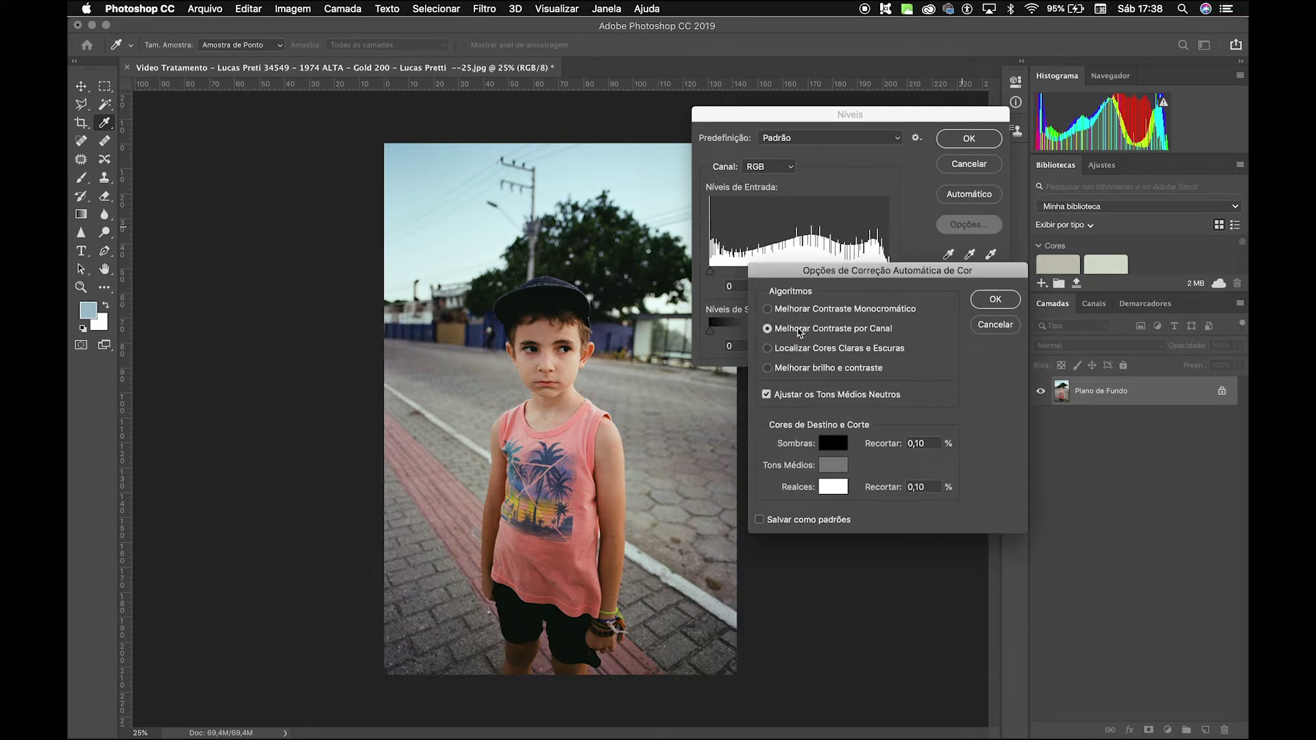
click(801, 368)
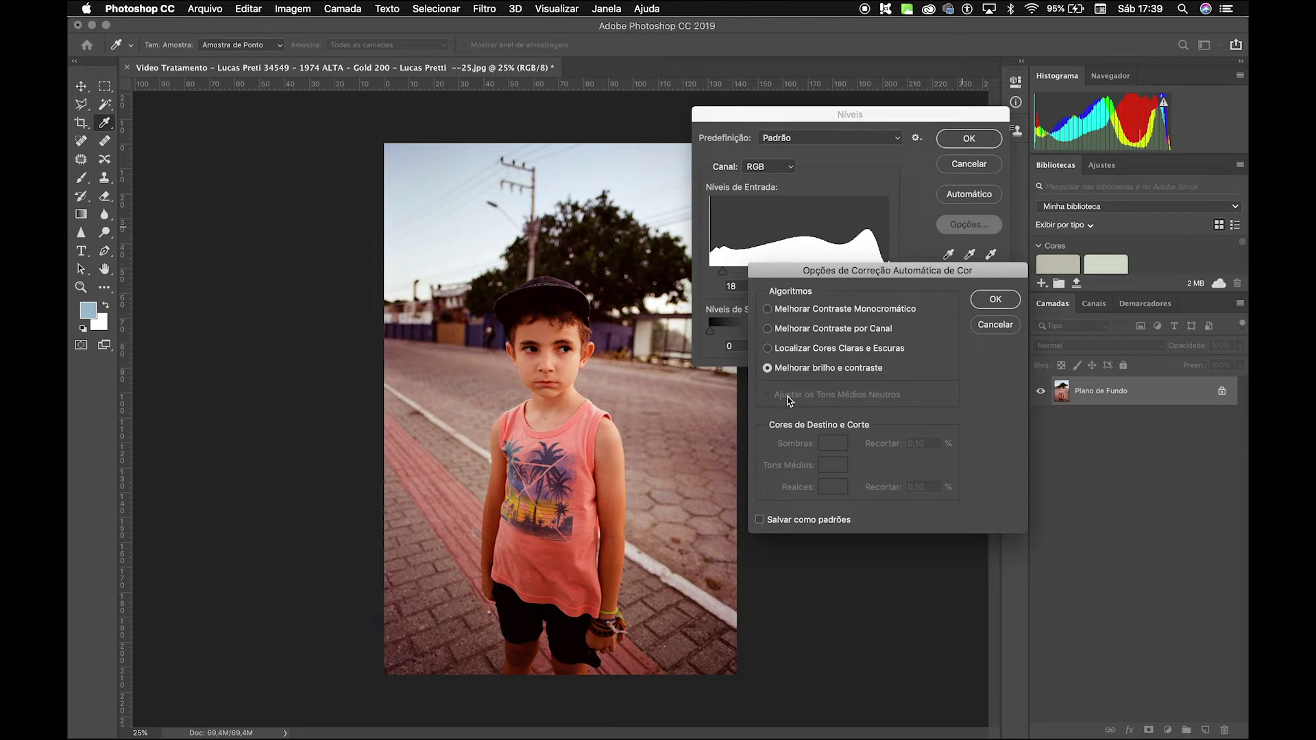
click(779, 349)
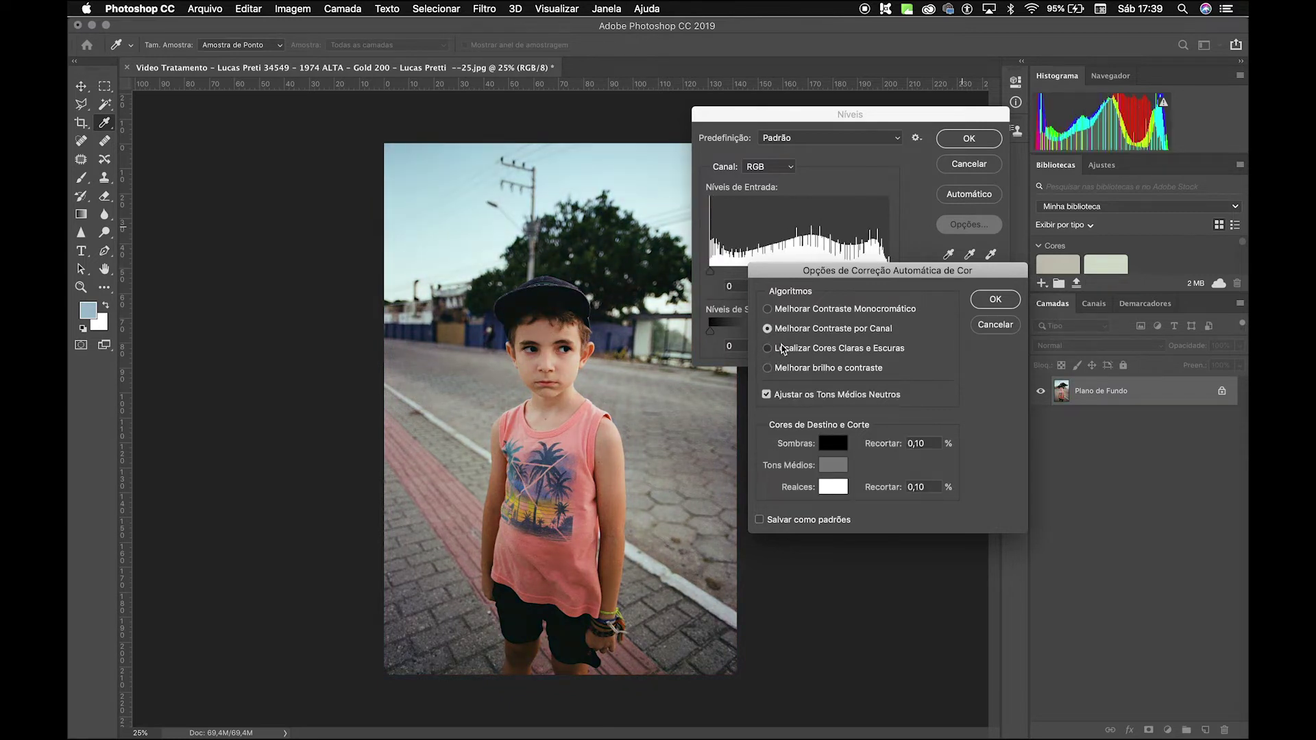
click(781, 334)
click(779, 349)
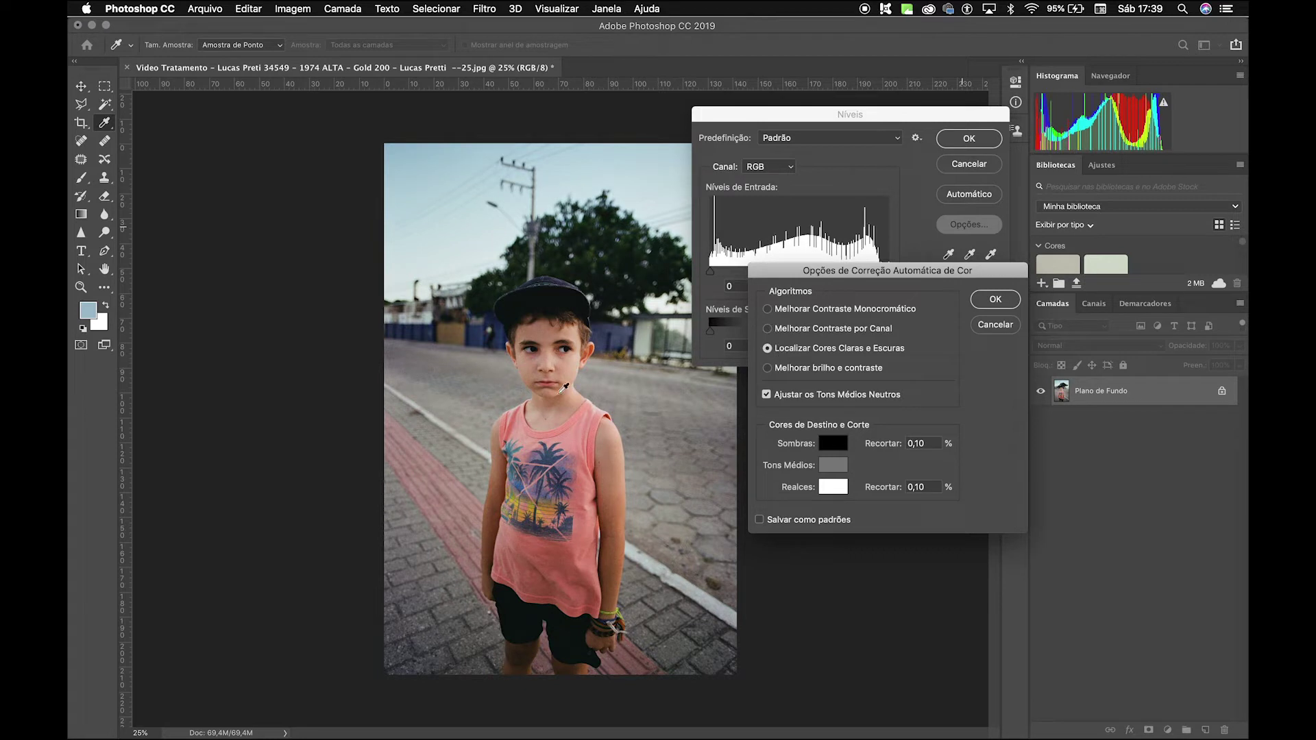
click(840, 334)
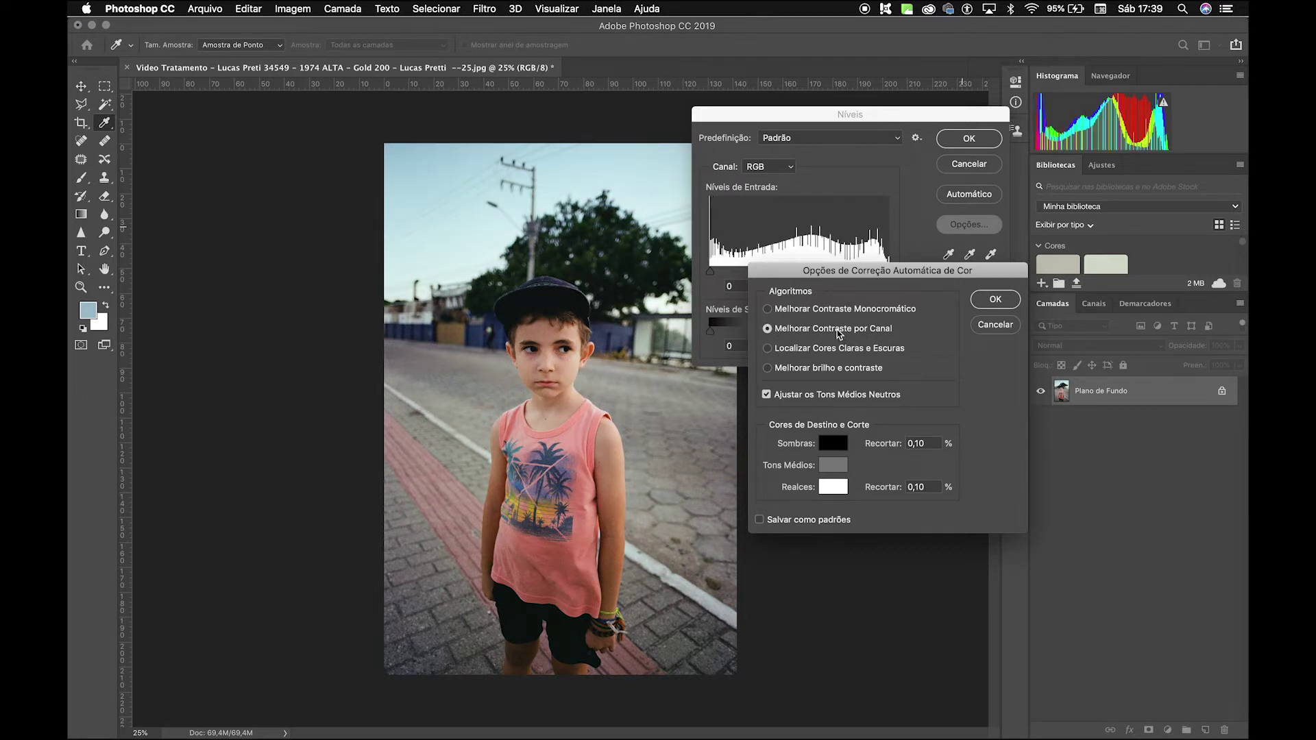
Apply the automatic colour correction with the Níveis adjustment, and close the boy photo without saving.
click(998, 298)
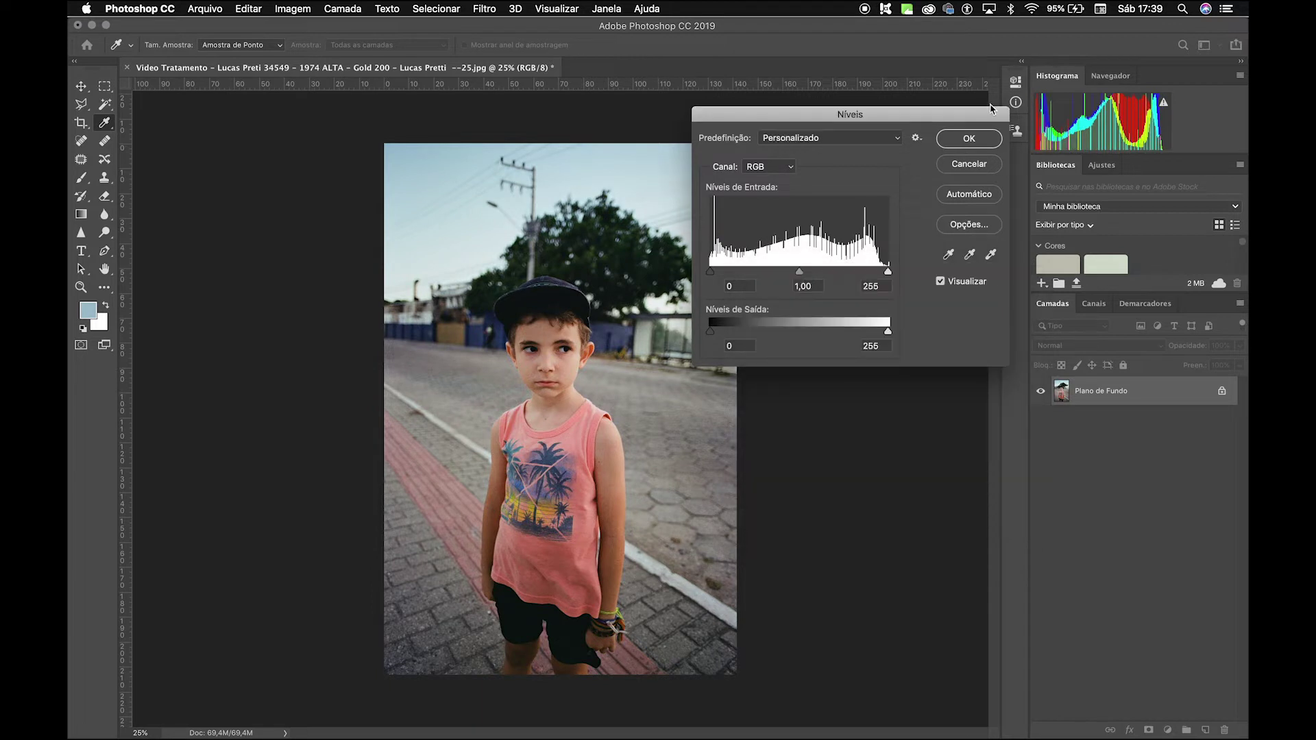
click(969, 139)
key(b)
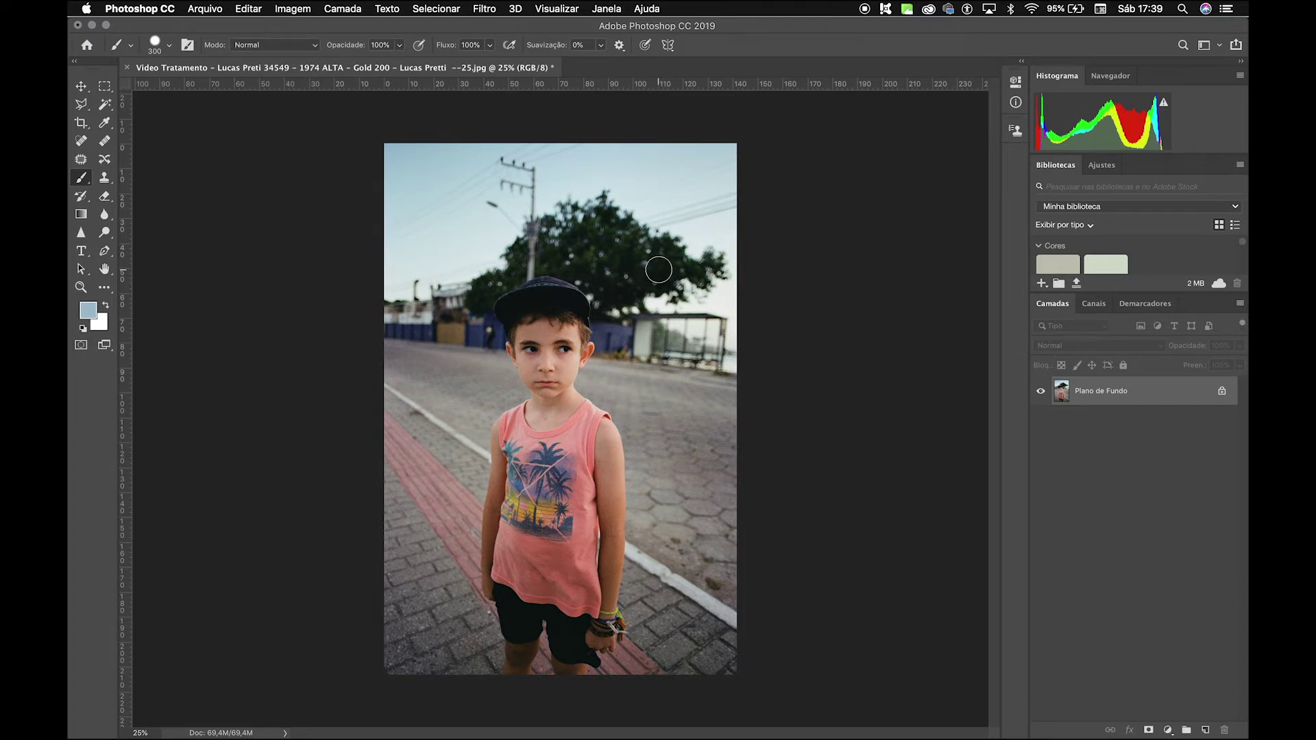
key(super+w)
key(super+d)
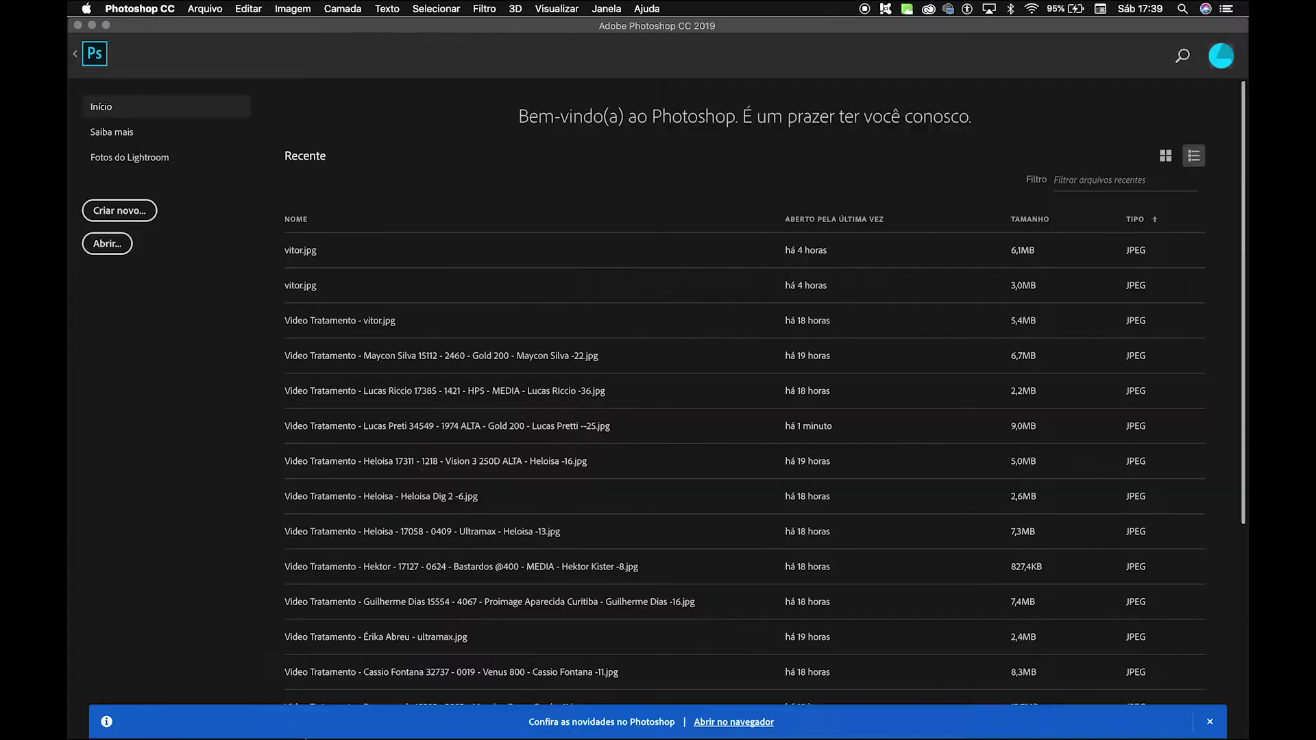
Open the black-and-white photo of three men on a bench from the Tratamentoo folder in Photoshop.
click(278, 685)
click(721, 322)
scroll(719, 319, up, 2)
drag(908, 69, 793, 64)
scroll(891, 480, down, 2)
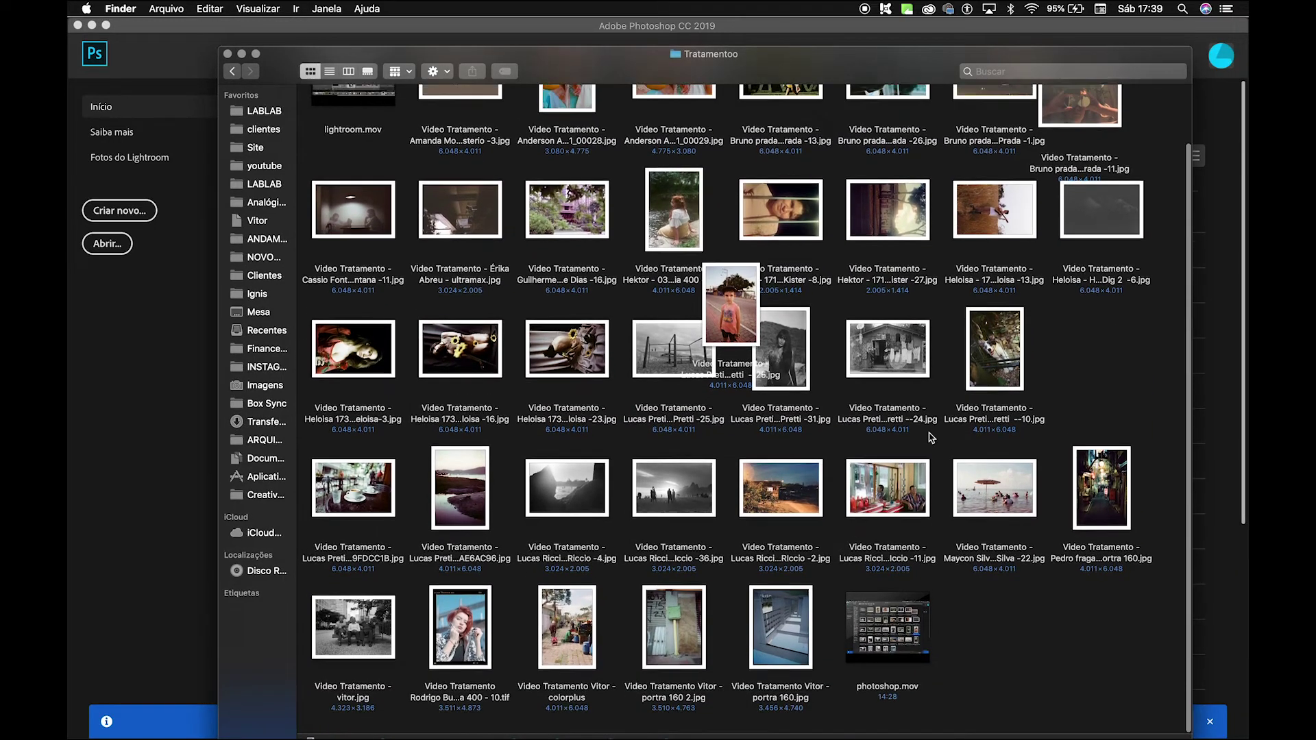
drag(353, 641, 155, 495)
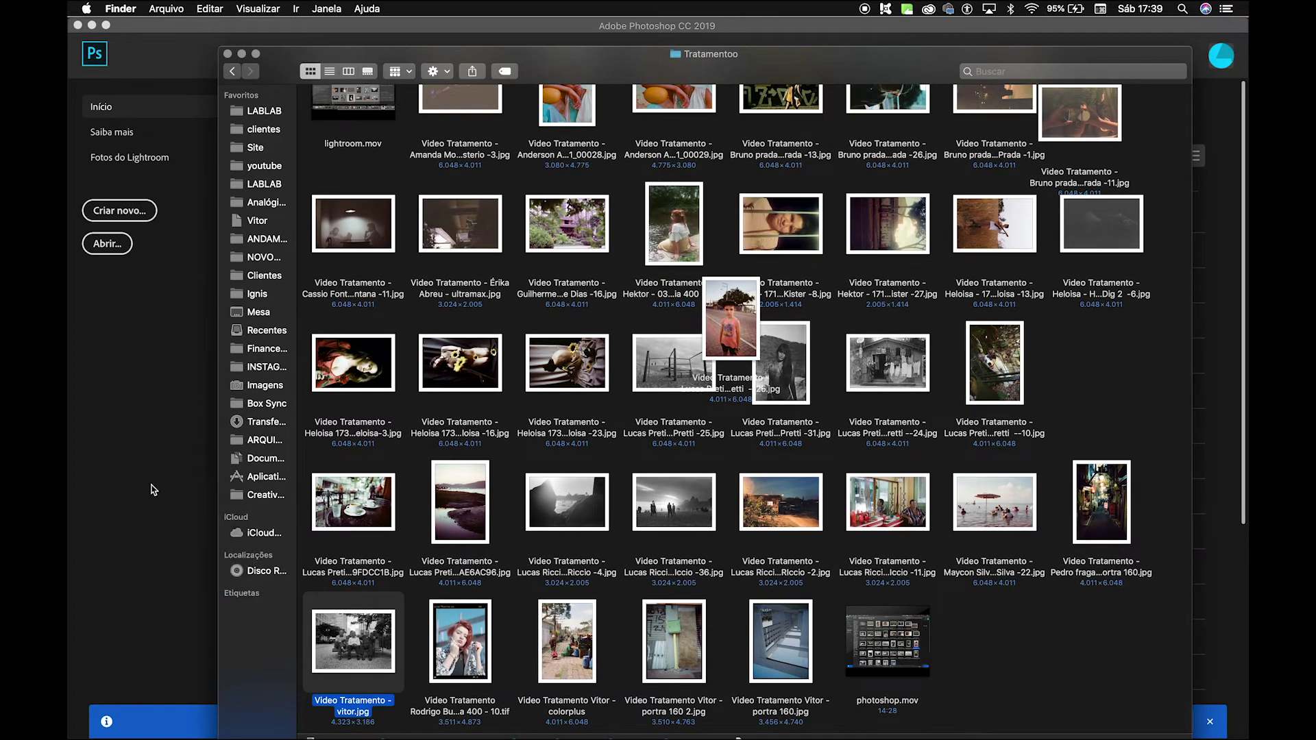
click(189, 200)
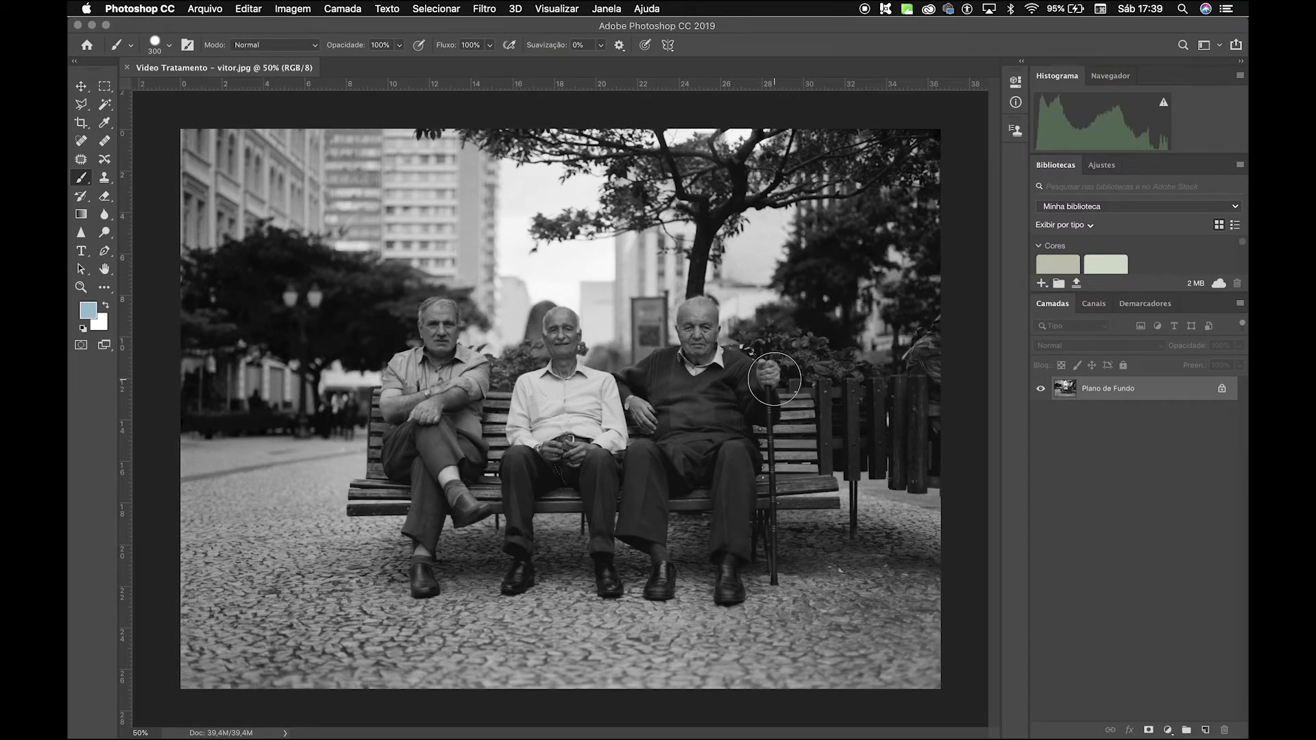
Apply a Níveis adjustment to the bench photo with black input 3, midtones 1,16 and white input 255.
key(super+l)
drag(828, 118, 916, 104)
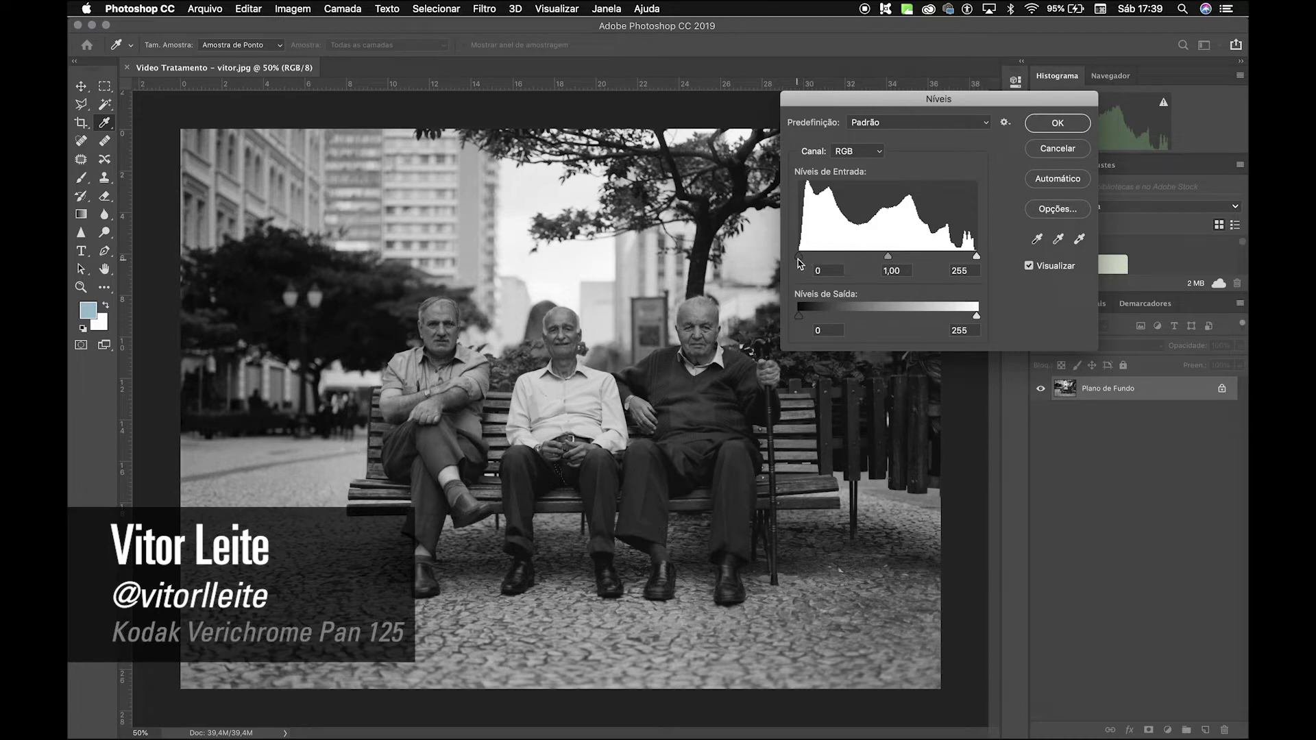
mouse_move(976, 256)
mouse_down()
mouse_move(933, 259)
mouse_move(997, 258)
mouse_up()
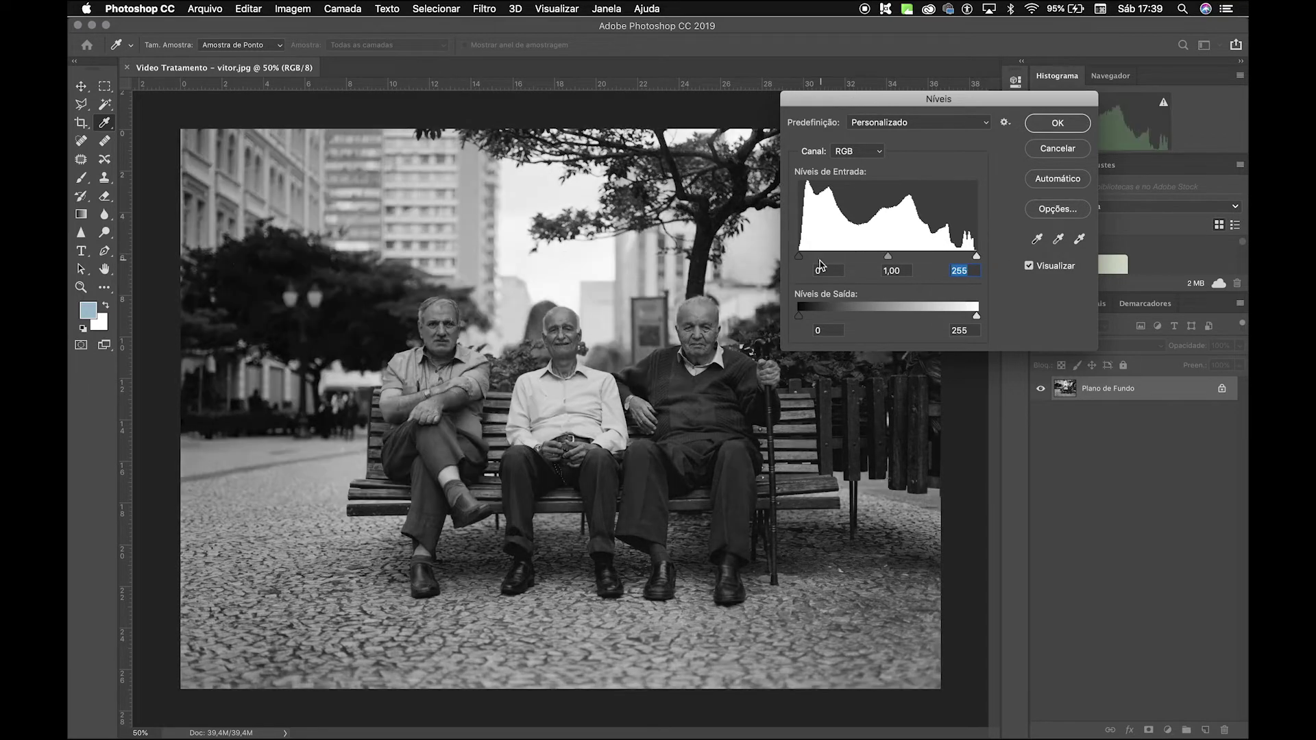
drag(888, 258, 881, 258)
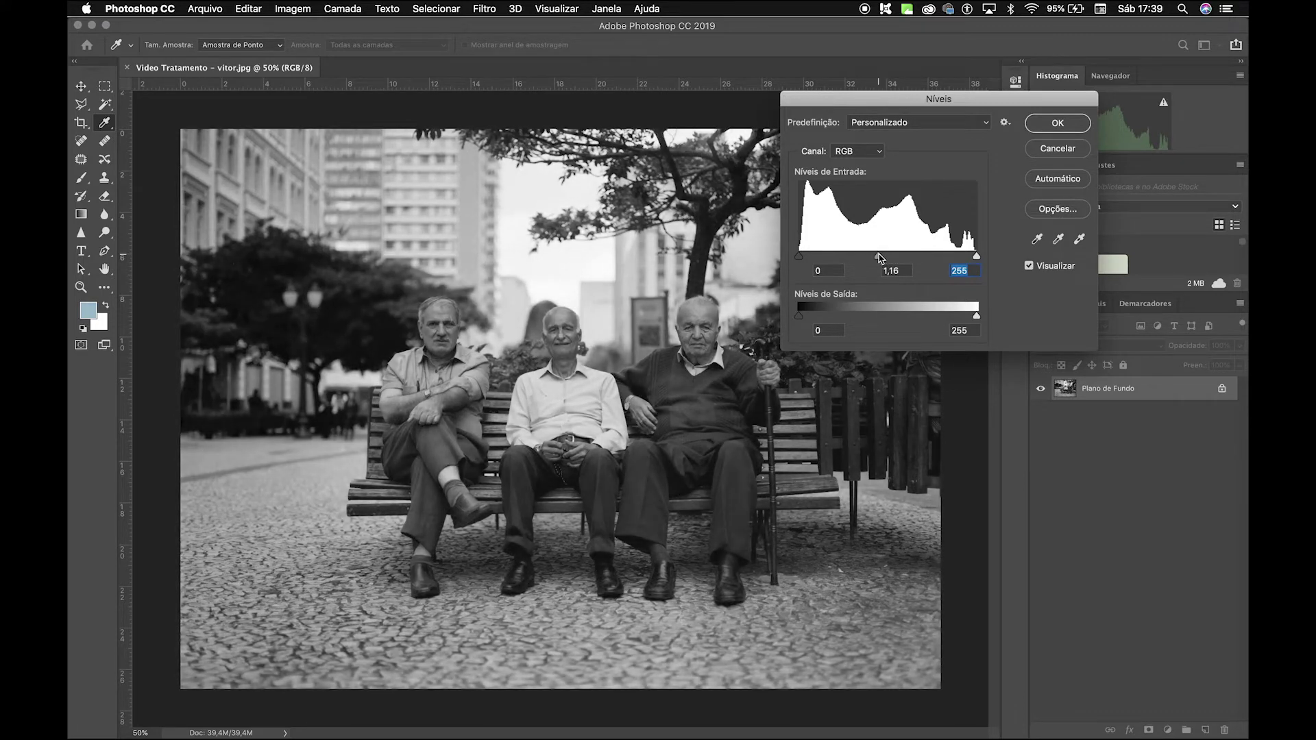
drag(799, 258, 803, 262)
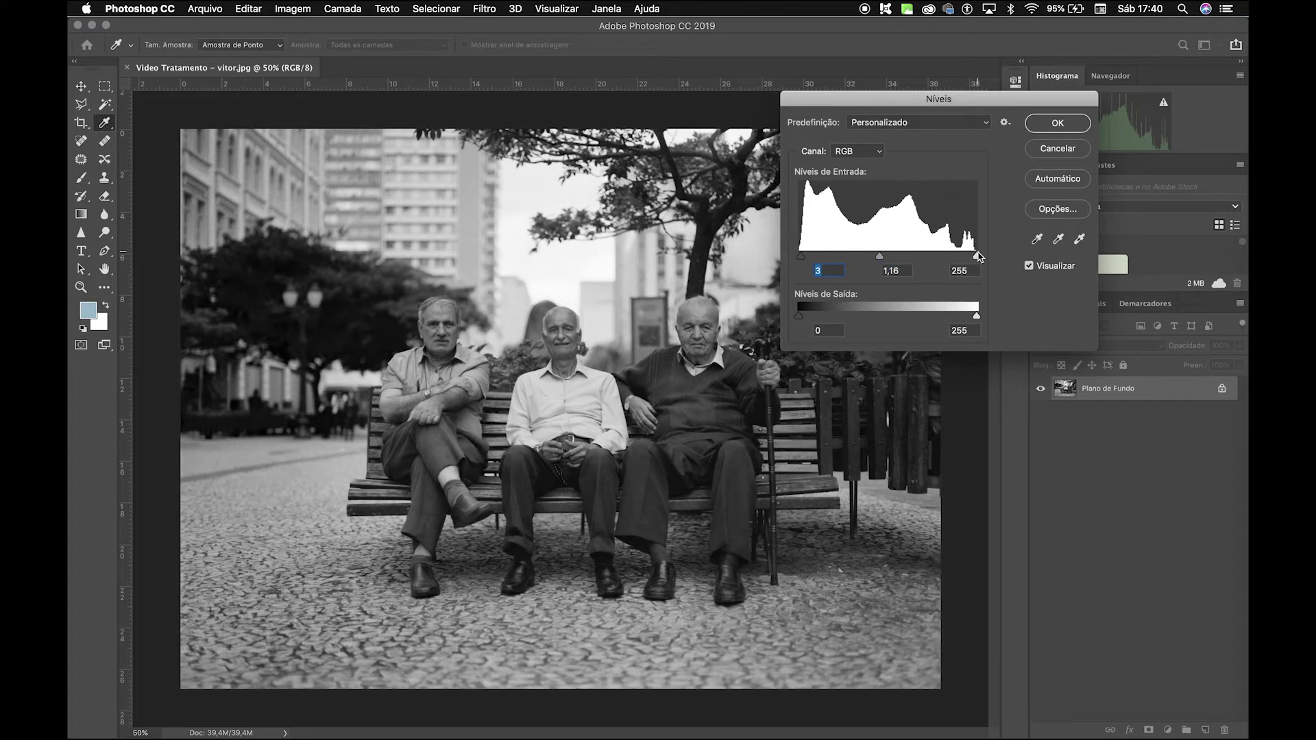
drag(976, 258, 983, 261)
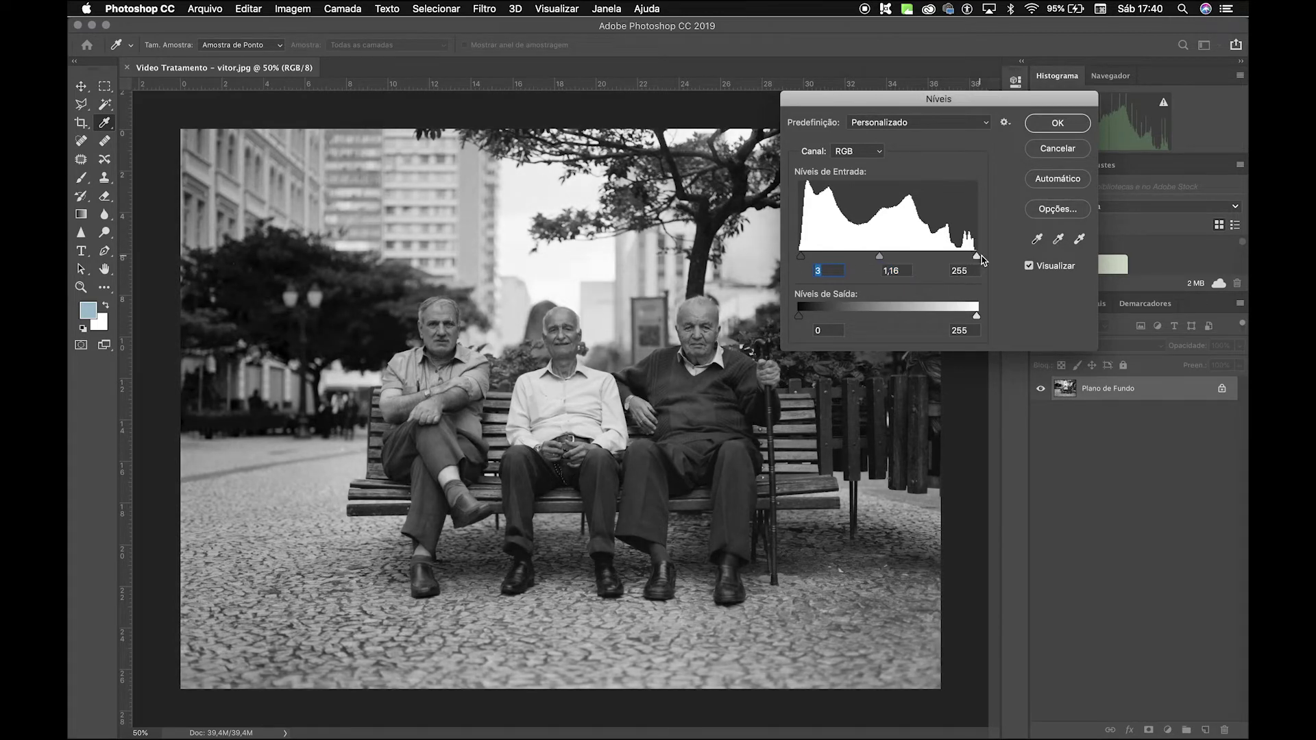
click(1075, 124)
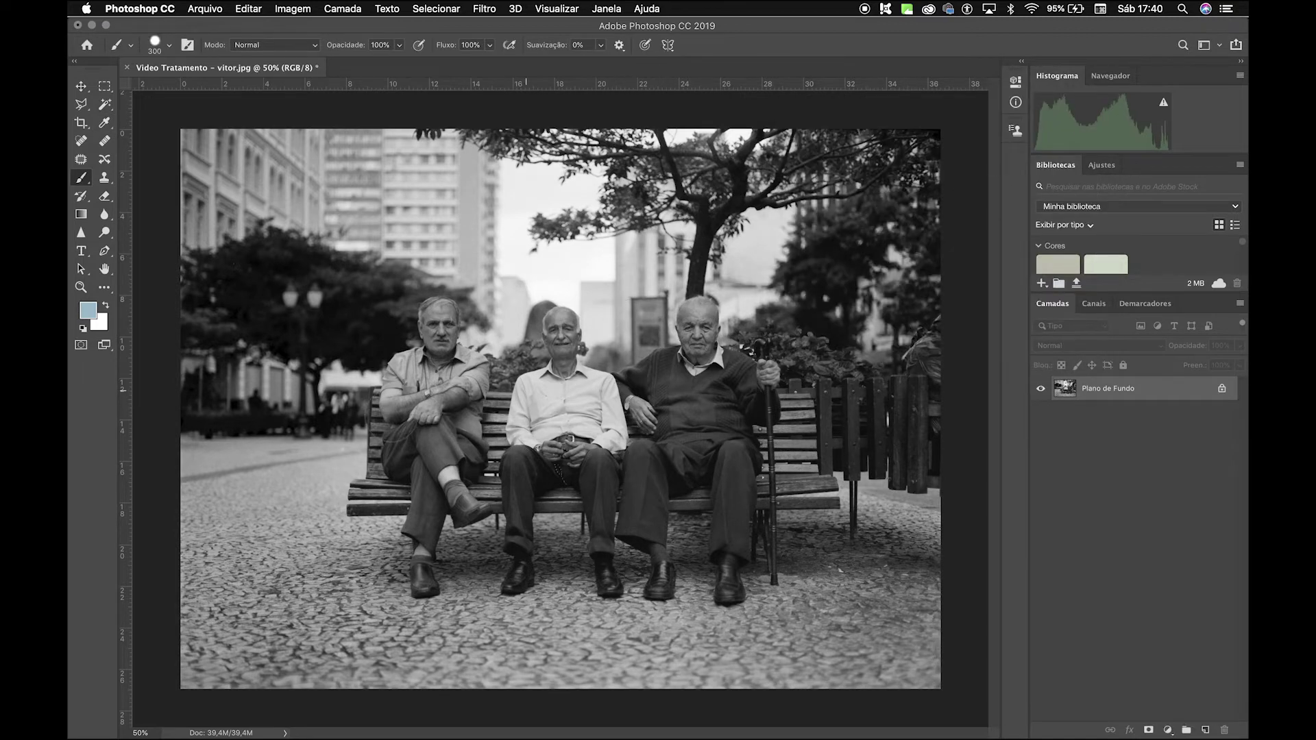
Select the spot healing brush, set its size to 60 px and adjust its hardness.
click(80, 142)
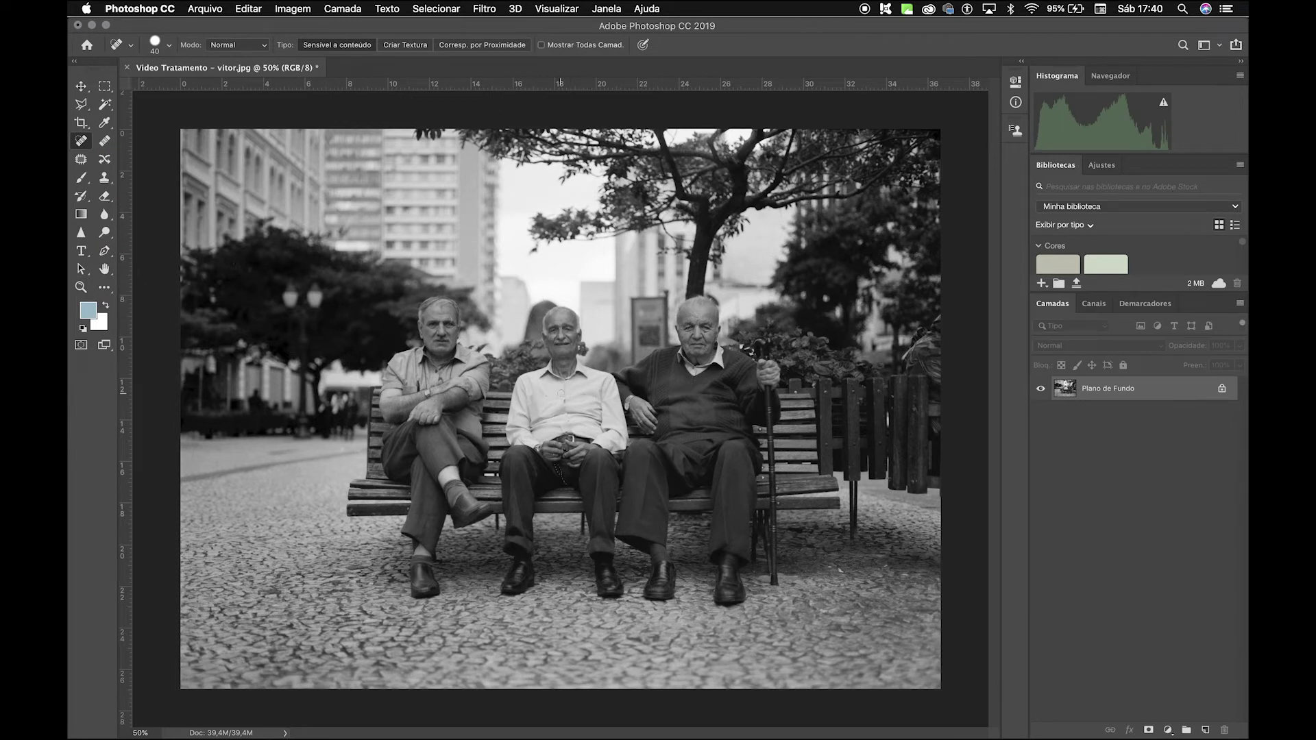
right_click(562, 394)
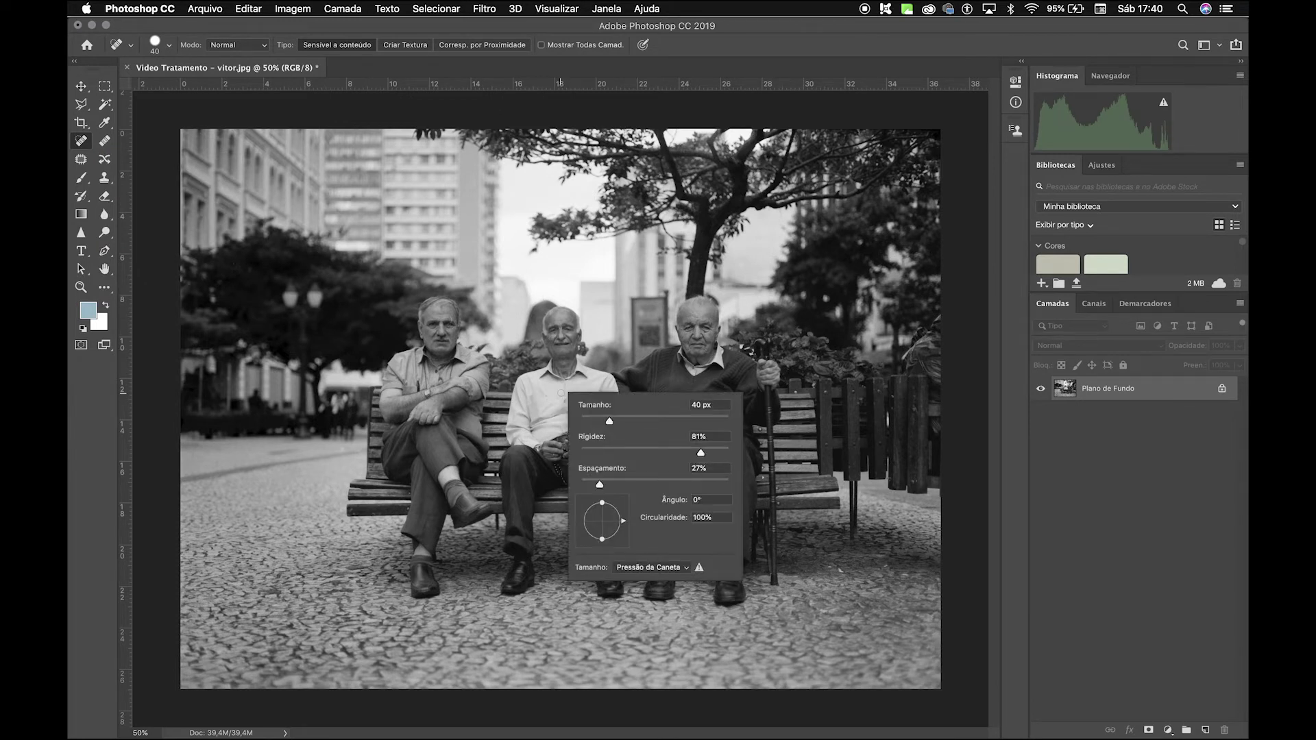
drag(610, 421, 647, 423)
drag(702, 454, 730, 453)
click(578, 453)
mouse_move(641, 449)
mouse_down()
mouse_move(579, 453)
mouse_move(618, 449)
mouse_up()
drag(647, 422, 625, 425)
Shrink the healing brush and remove the curved white hair mark above the eye of the man wearing the light short-sleeved shirt.
key(super+equal)
key(super+equal)
key(super+equal)
key(super+equal)
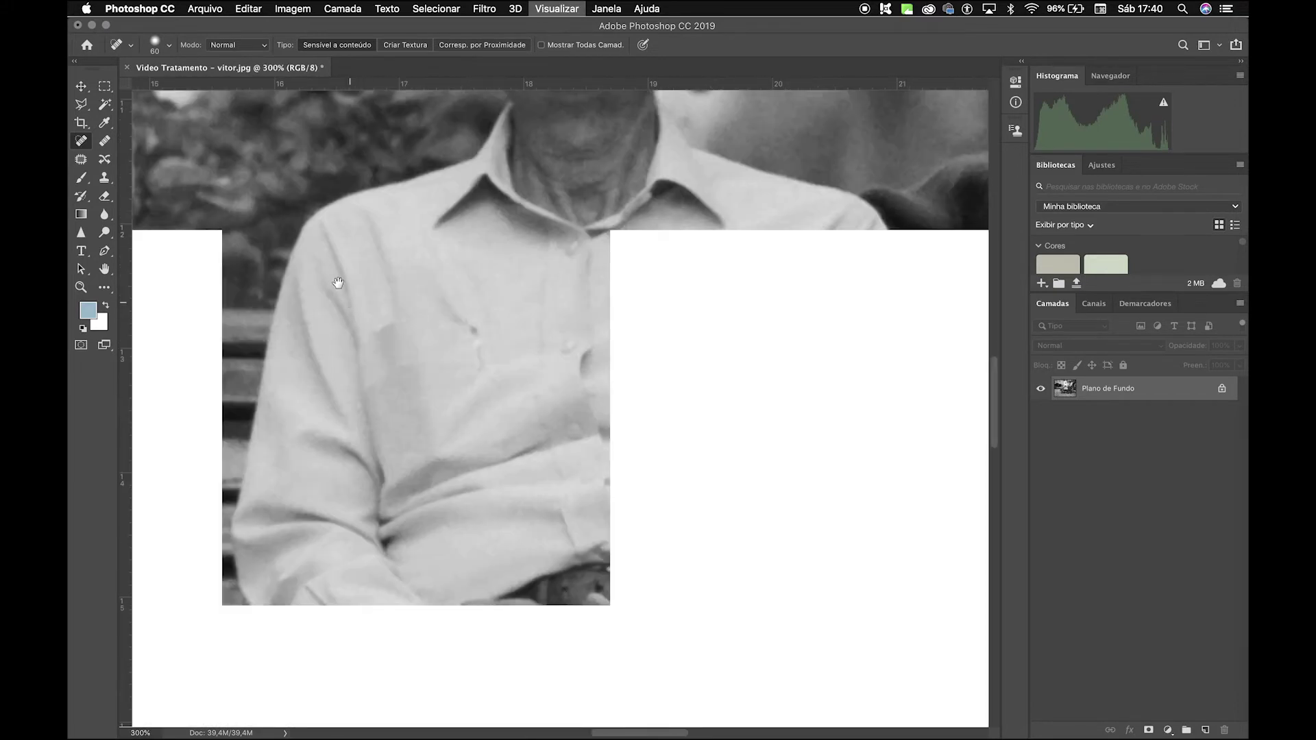
scroll(861, 480, up, 10)
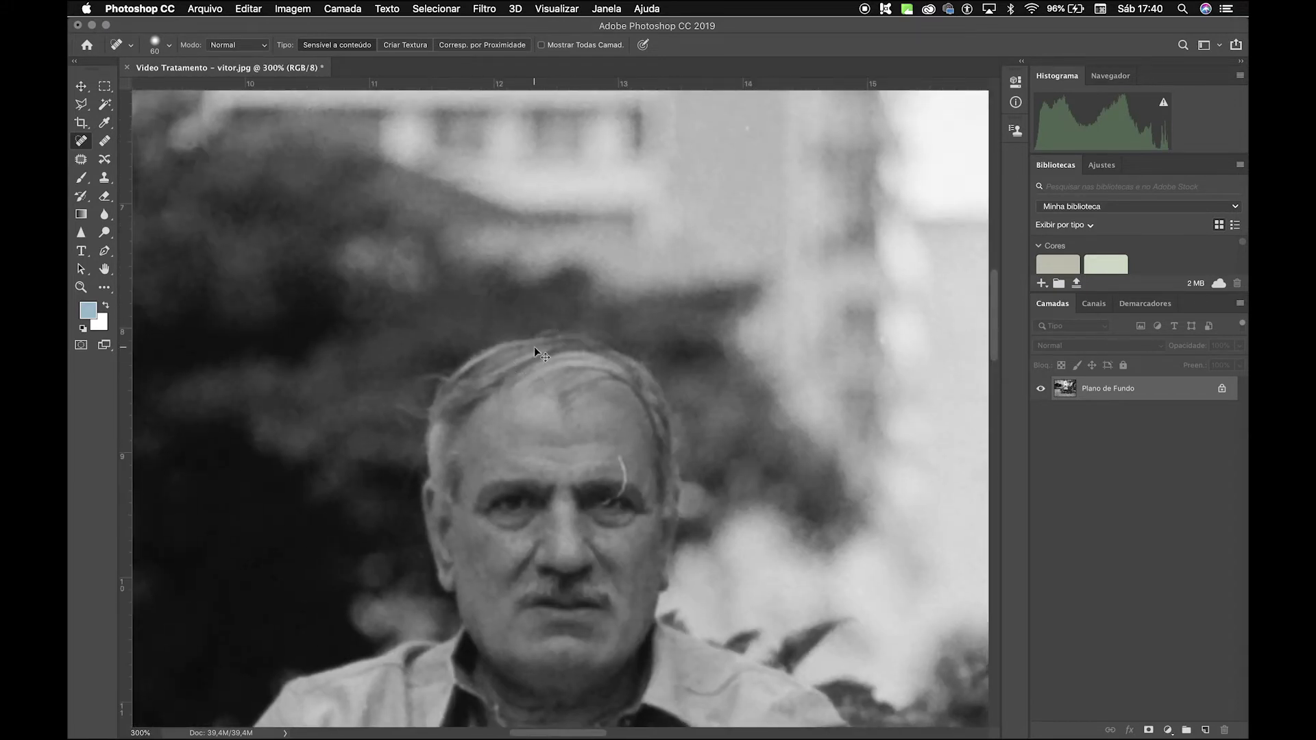
key(super+equal)
scroll(587, 359, down, 5)
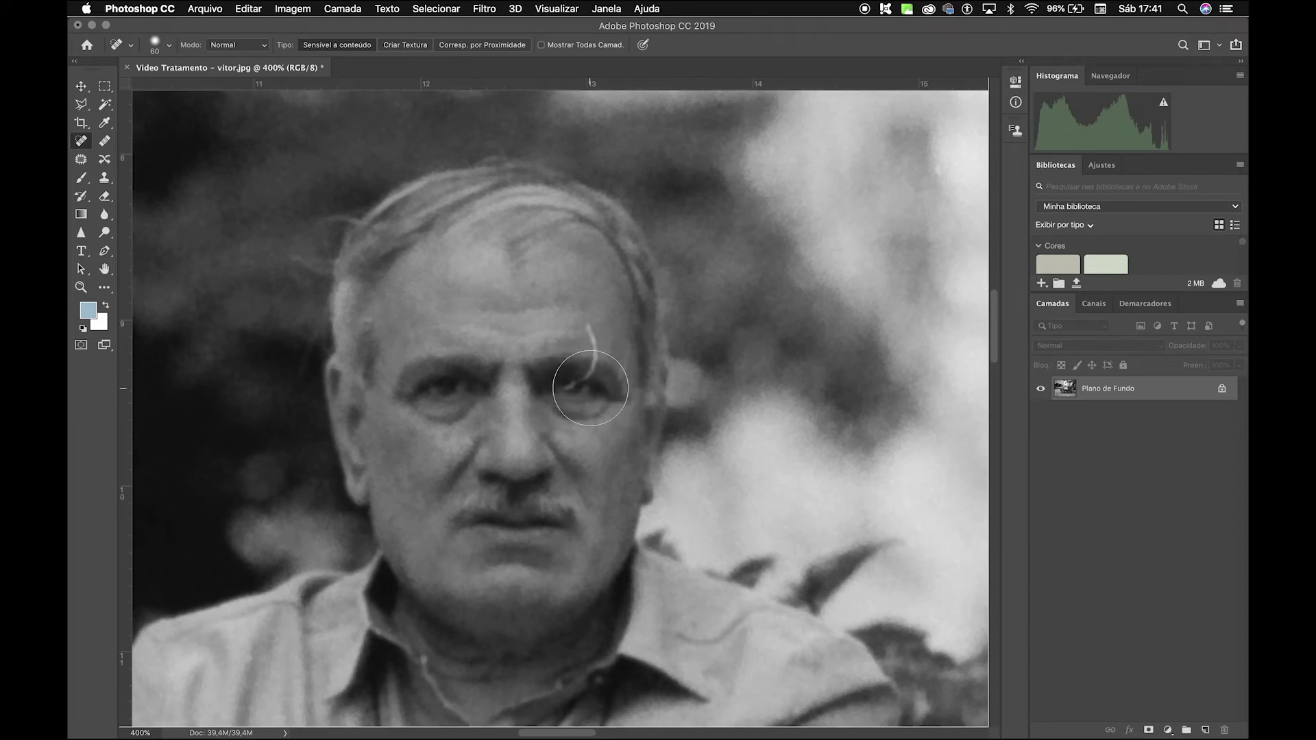
right_click(580, 346)
drag(628, 372, 615, 371)
key(Return)
key(bracketleft)
key(bracketleft)
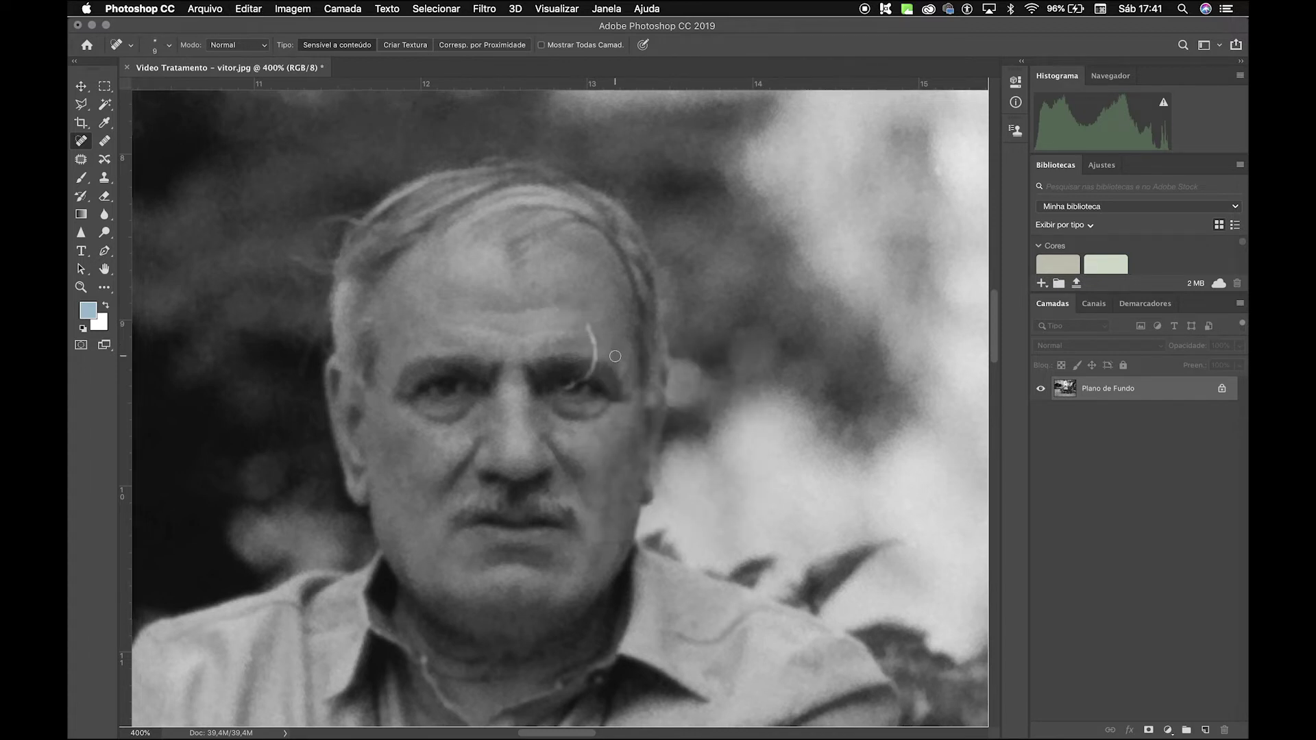
key(bracketleft)
drag(587, 327, 587, 376)
Select the Carimbo tool and reduce its brush size to 10 px.
click(103, 180)
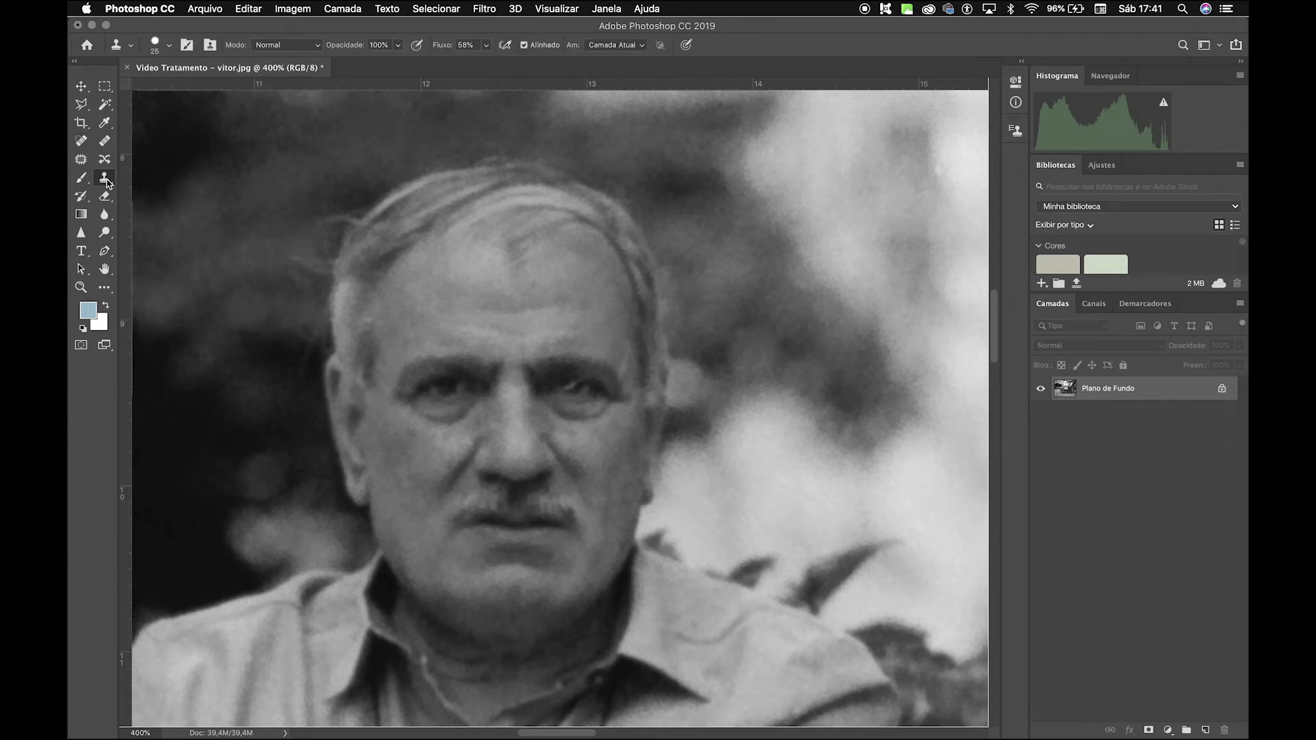
click(107, 183)
click(107, 182)
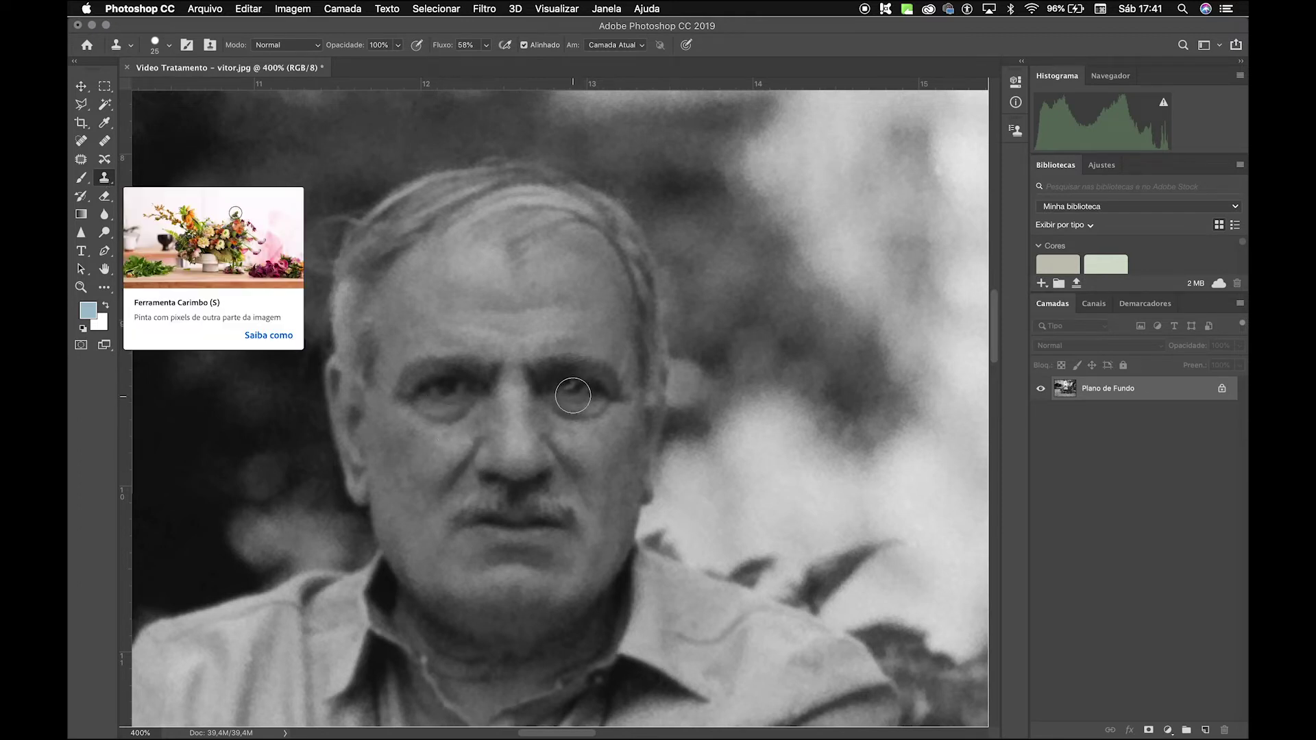
key(bracketleft)
key(bracketleft)
key(bracketleft)
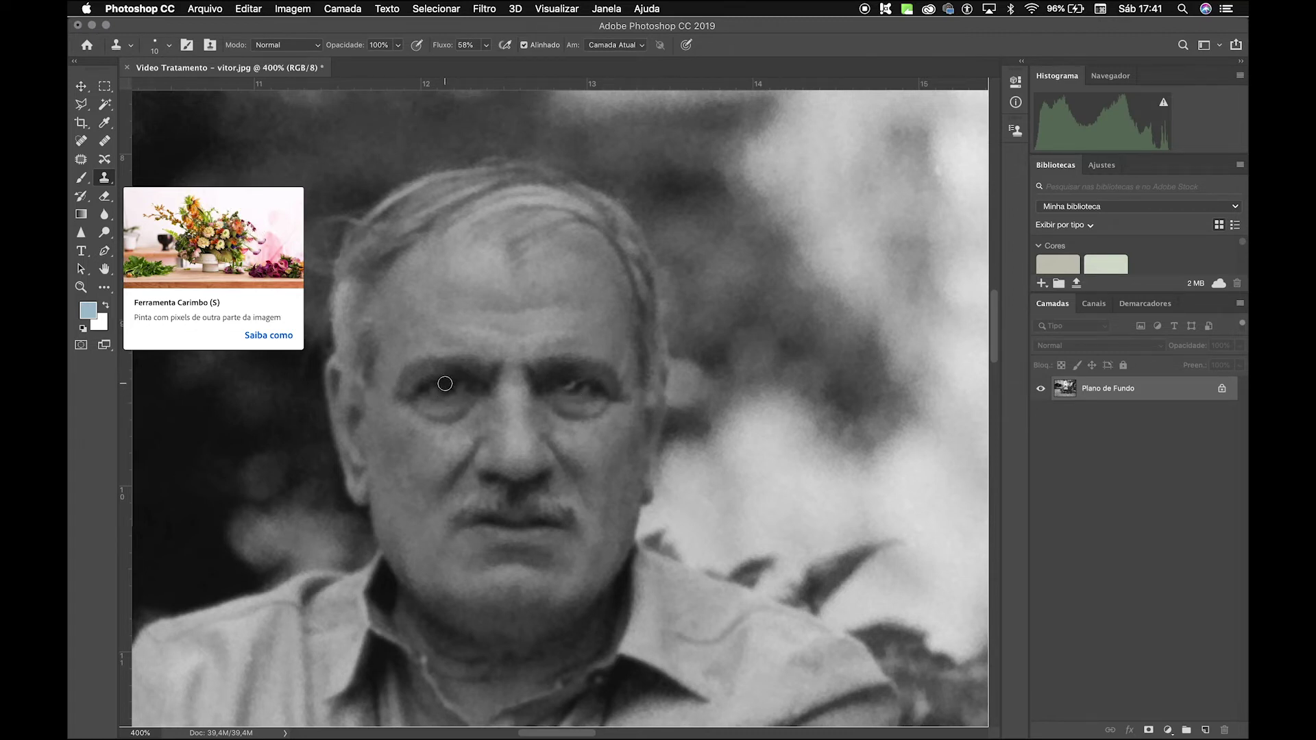
Demonstrate the Carimbo by sampling the man's undamaged eye and stamping it on his forehead, and undo the stroke.
key(alt)
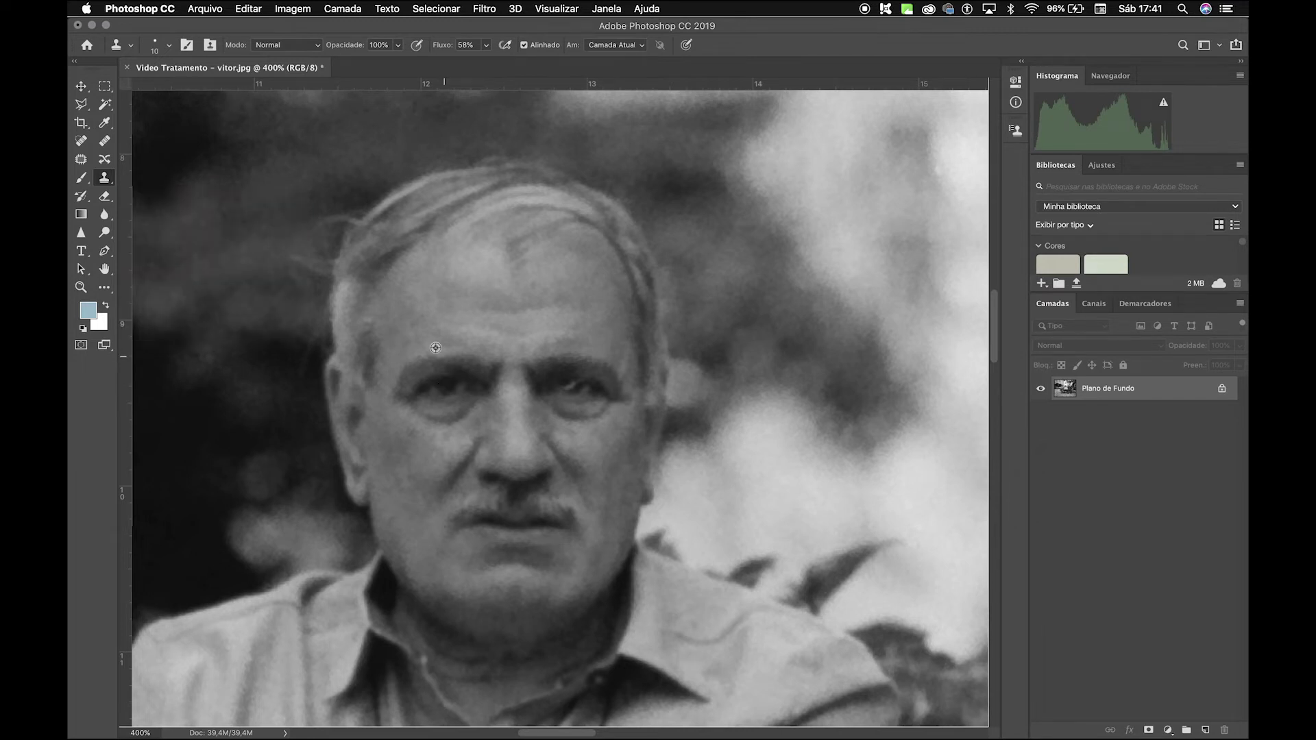
alt+click(446, 386)
mouse_move(521, 313)
mouse_down()
mouse_move(494, 325)
mouse_move(530, 325)
mouse_move(499, 319)
mouse_move(518, 326)
mouse_move(500, 332)
mouse_move(526, 305)
mouse_up()
key(super+z)
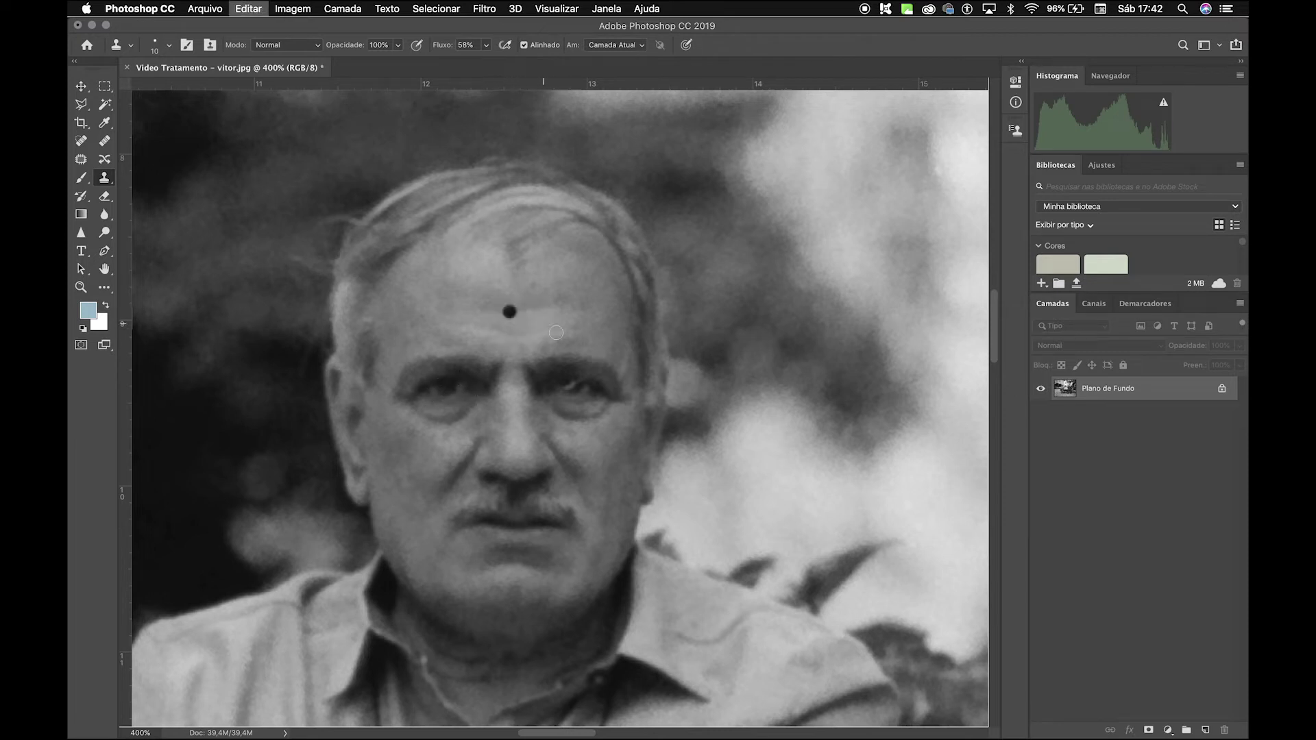
Clone the undamaged eye over the bright remnant in the man's other eye, and return to the whole photo.
alt+click(446, 391)
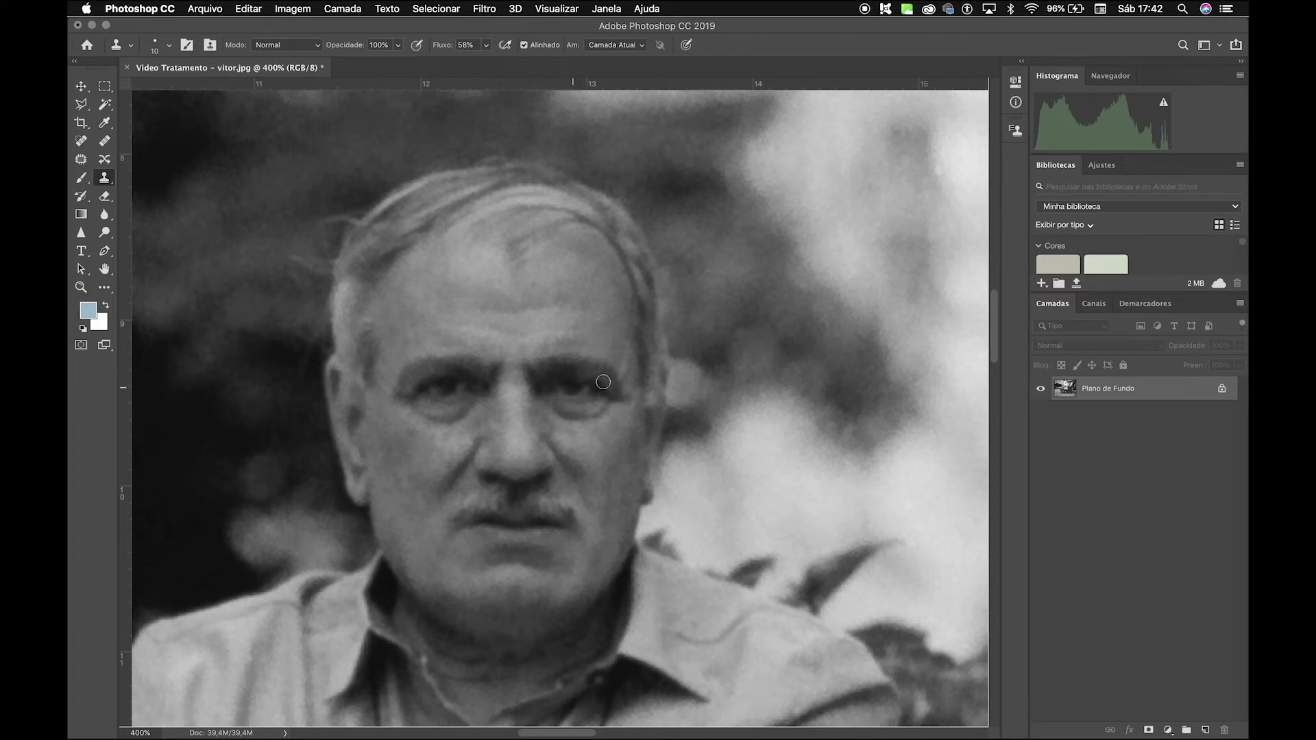
key(super+minus)
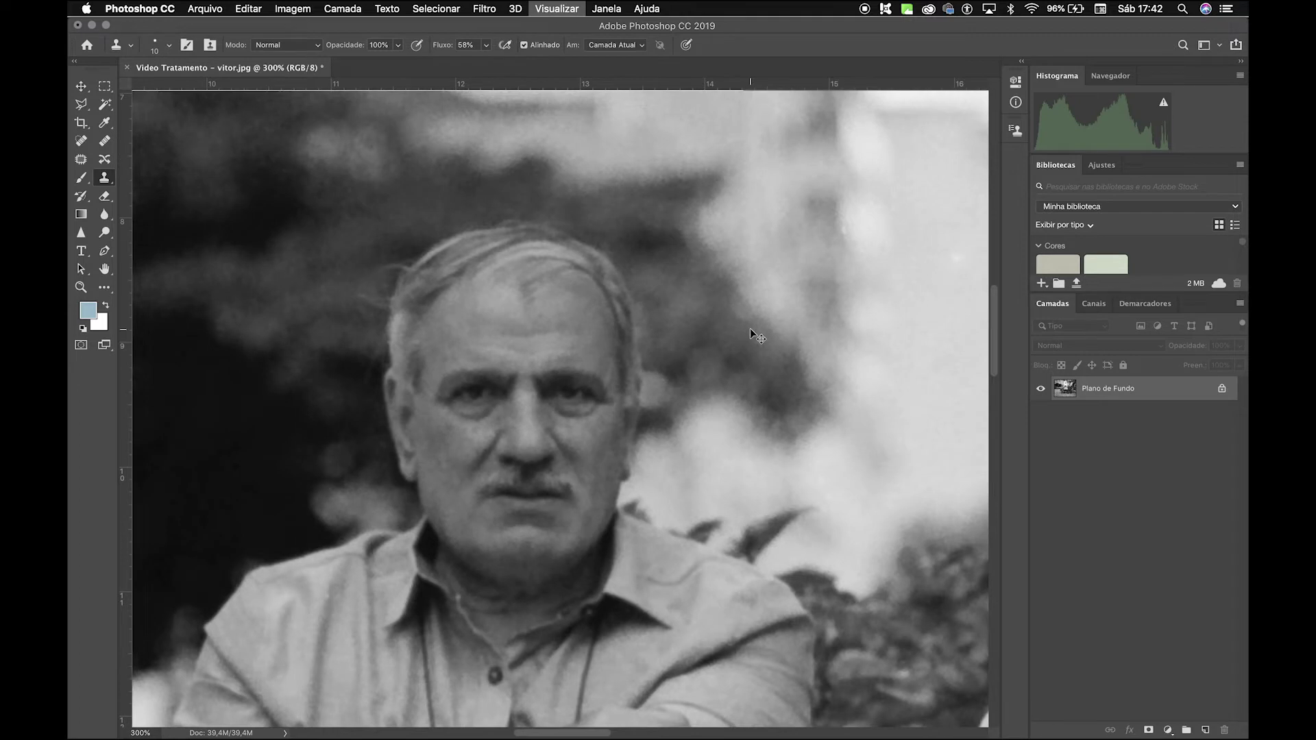
key(super+minus)
key(super+minus)
key(super+minus)
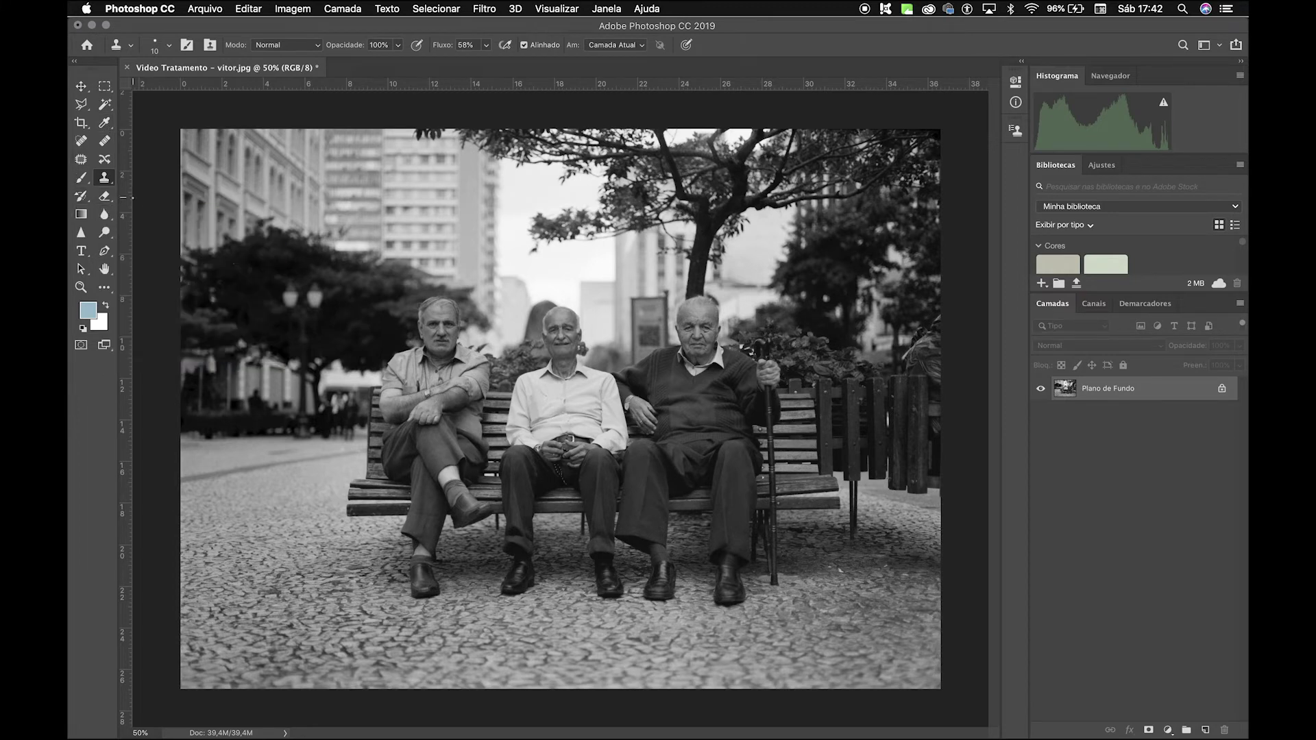
Look over the Subexposição, Superexposição and Ferramenta Esponja tools, and choose Superexposição.
click(106, 234)
right_click(110, 237)
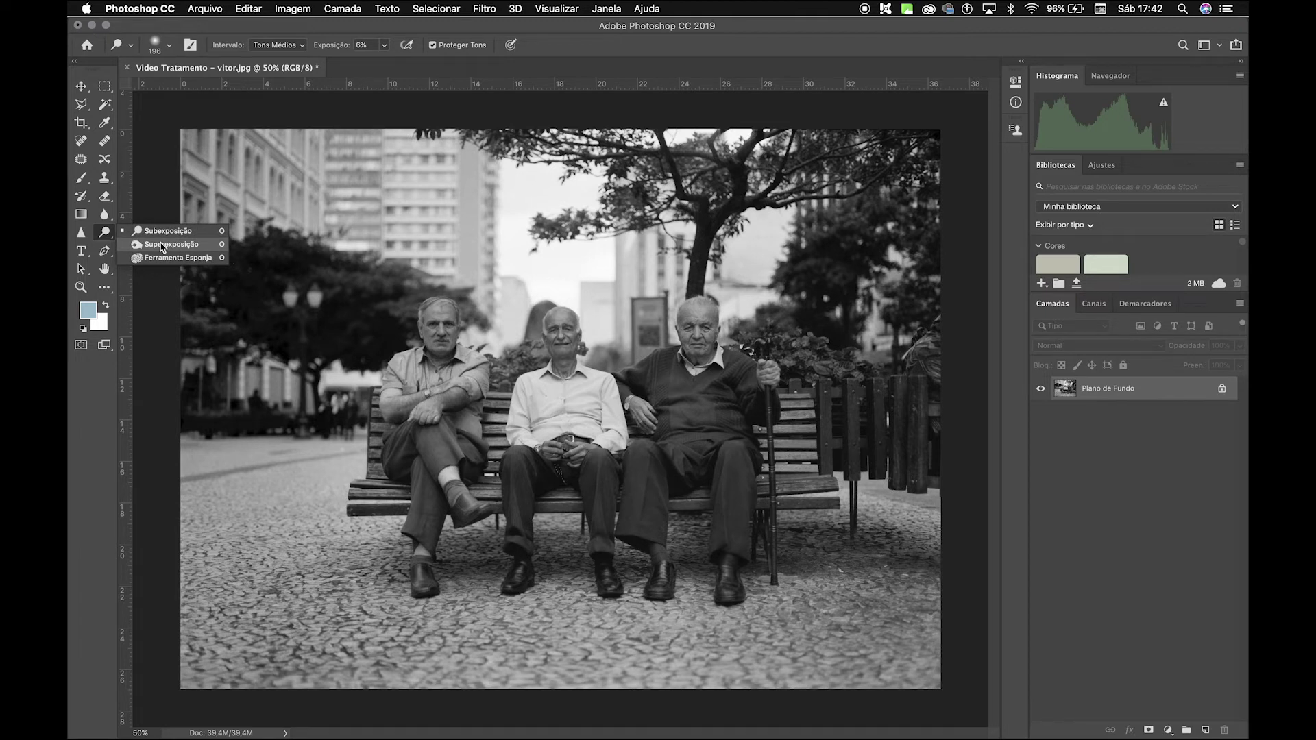
click(163, 245)
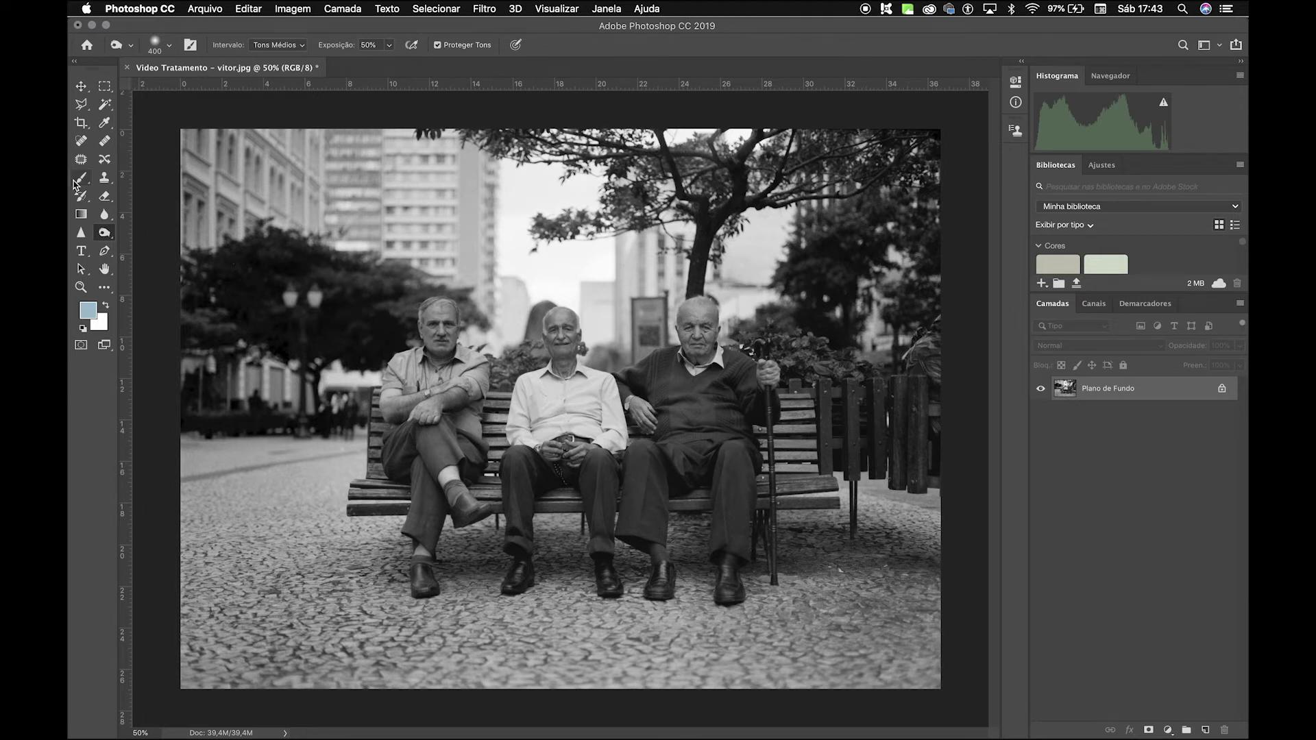
click(106, 234)
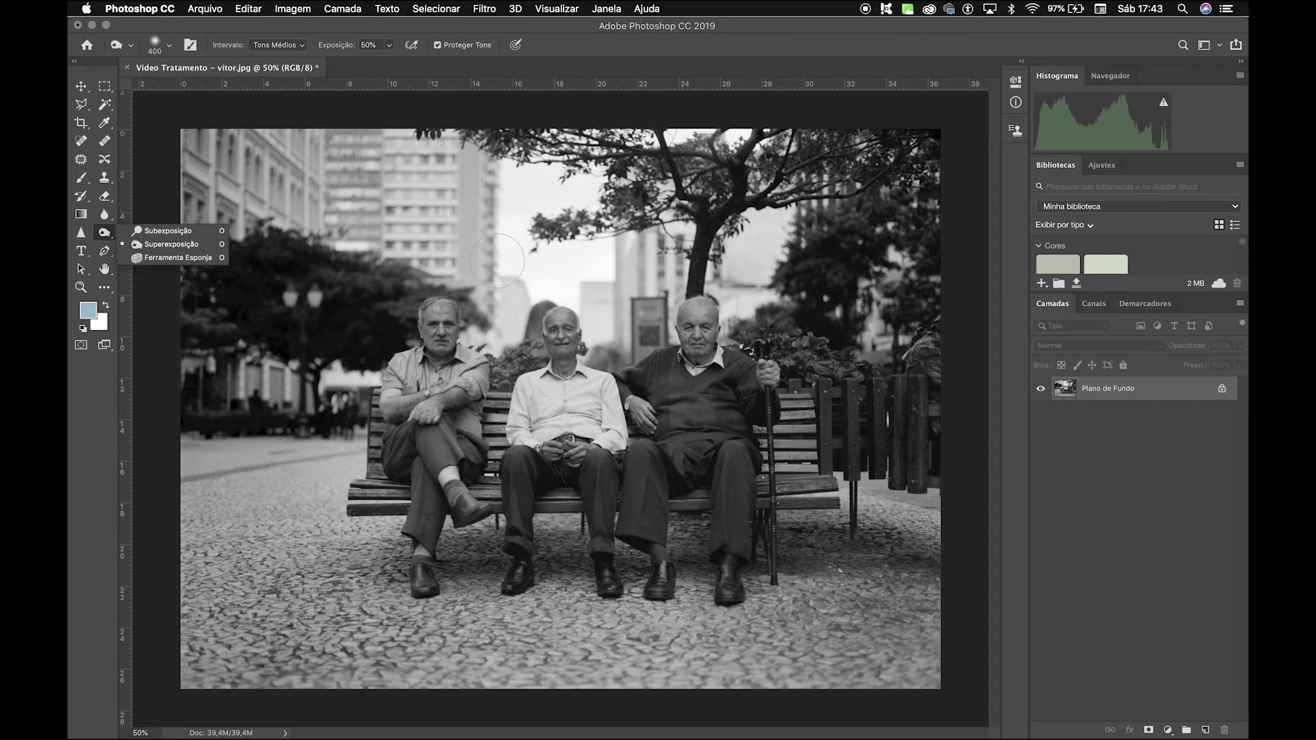
click(182, 244)
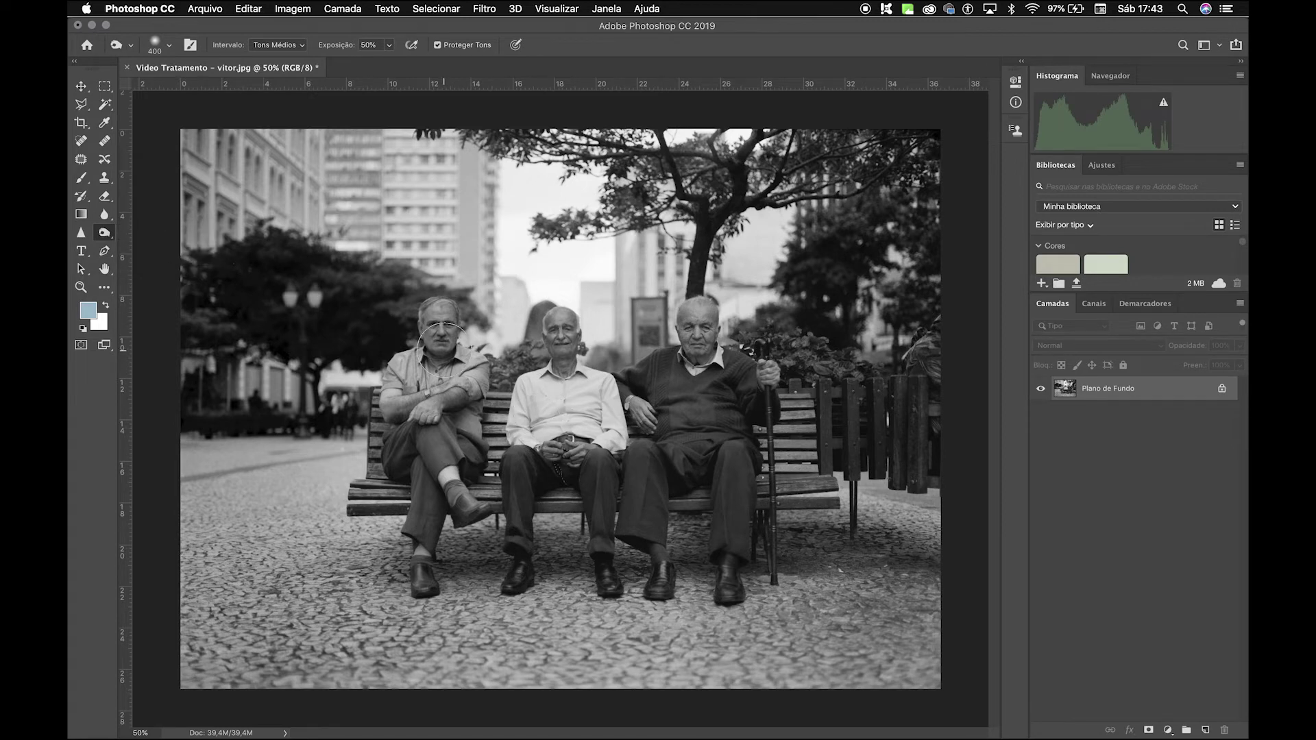
Try darkening the middle man's face with Superexposição at 50% exposure in Tons Médios, and undo it.
key(super+plus)
key(super+plus)
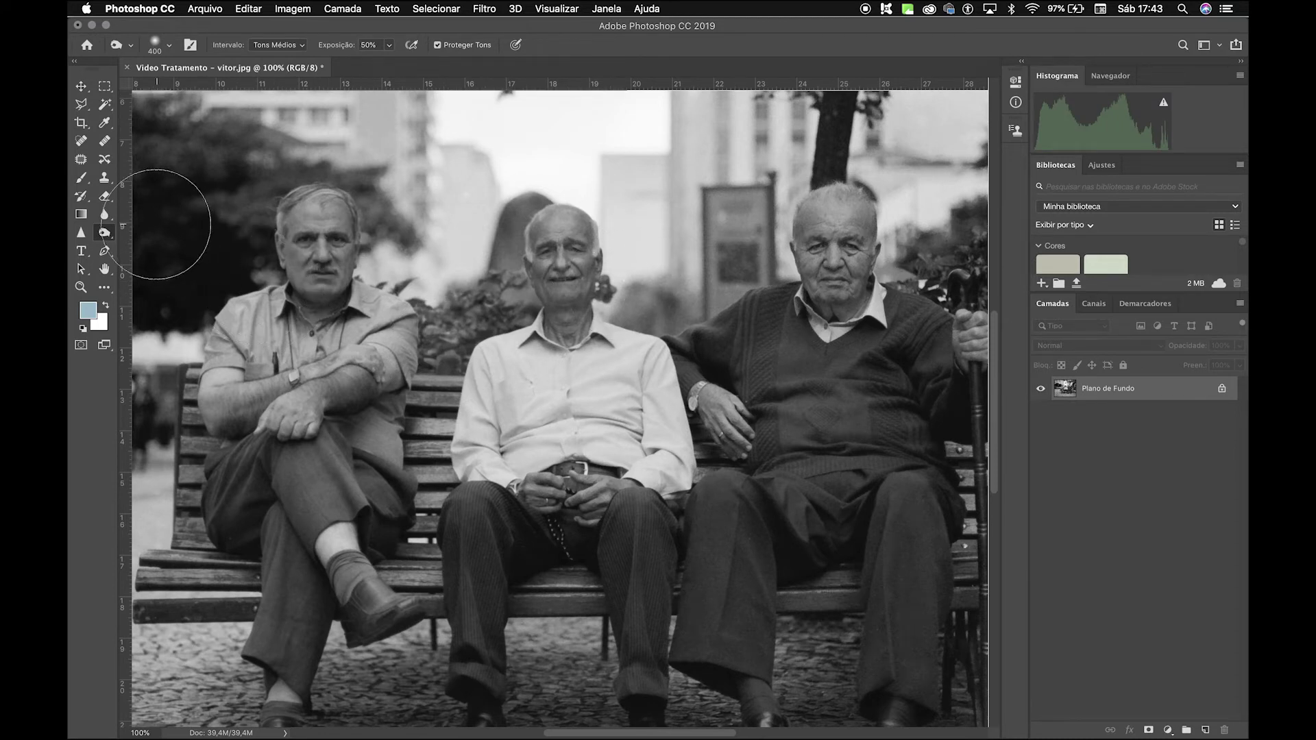
mouse_move(557, 297)
mouse_down()
mouse_move(542, 247)
mouse_move(569, 261)
mouse_move(548, 254)
mouse_move(564, 280)
mouse_move(564, 265)
mouse_up()
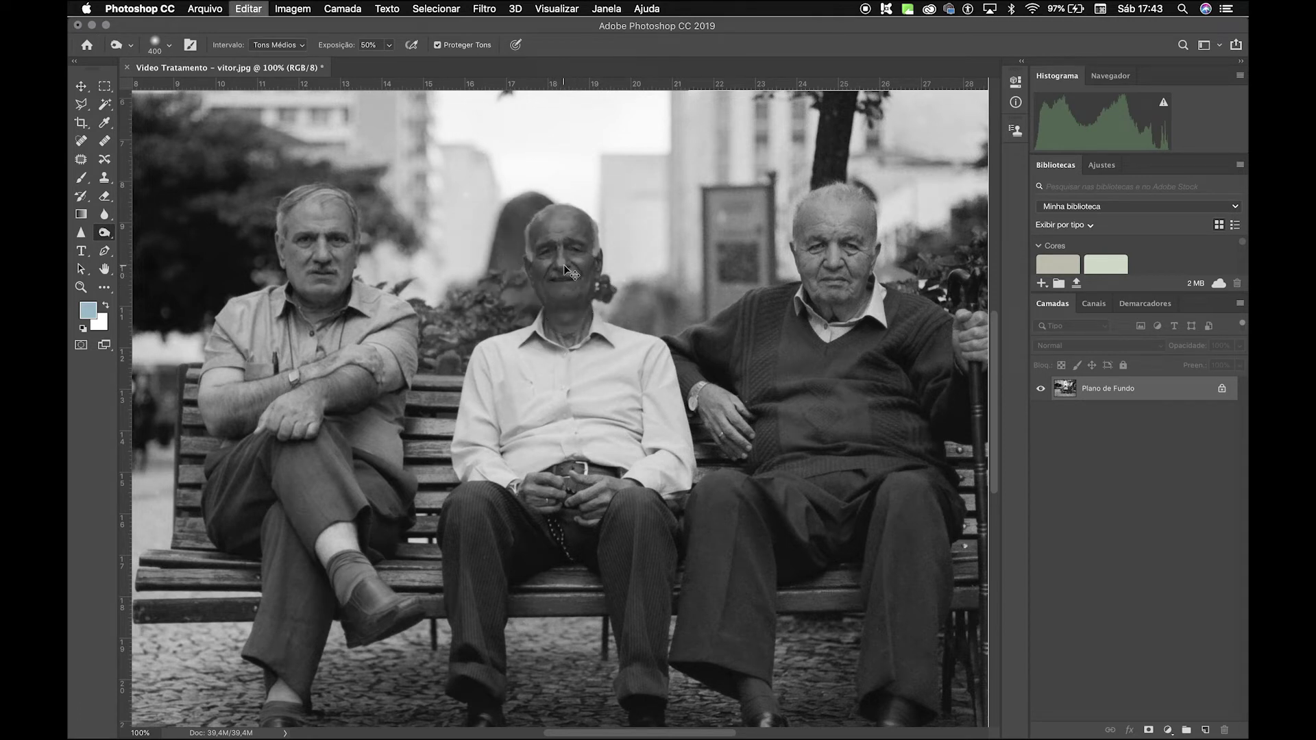
key(super+z)
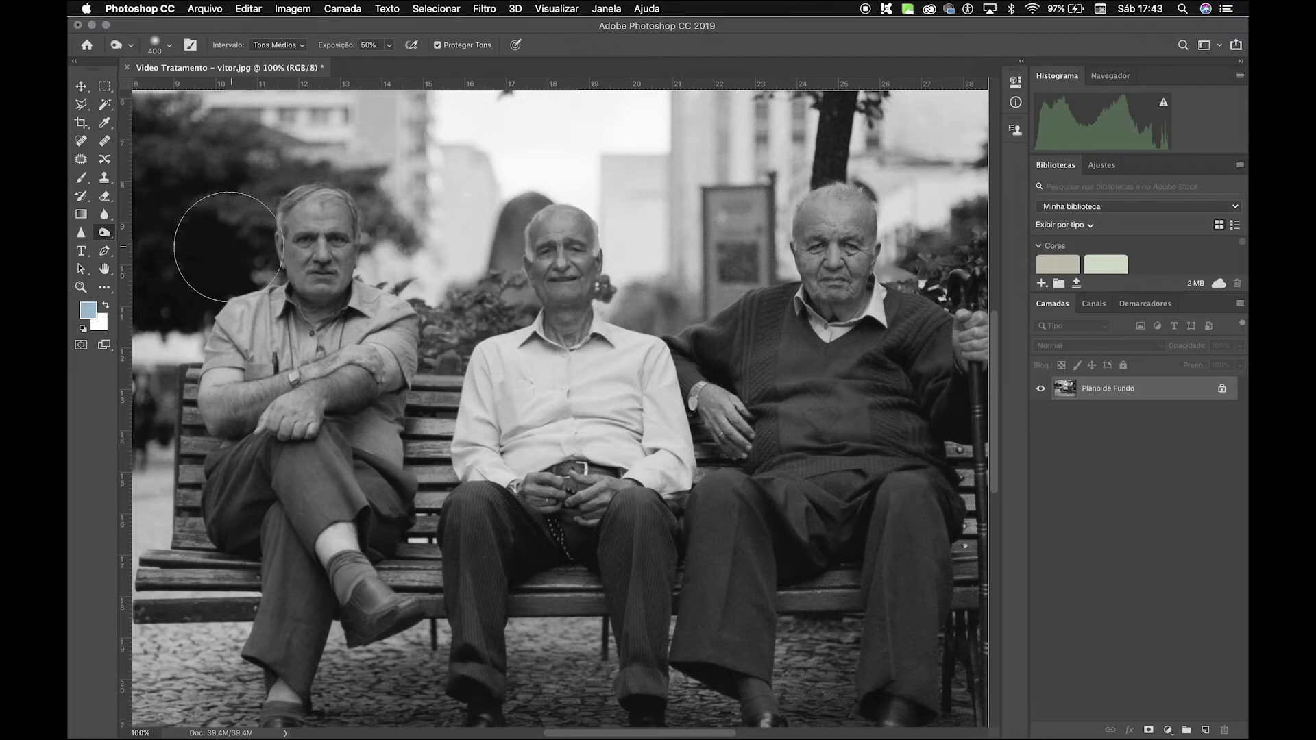
Choose Subexposição at 6% exposure, shrink its brush and lighten the shoe of the man in the dark sweater.
right_click(108, 236)
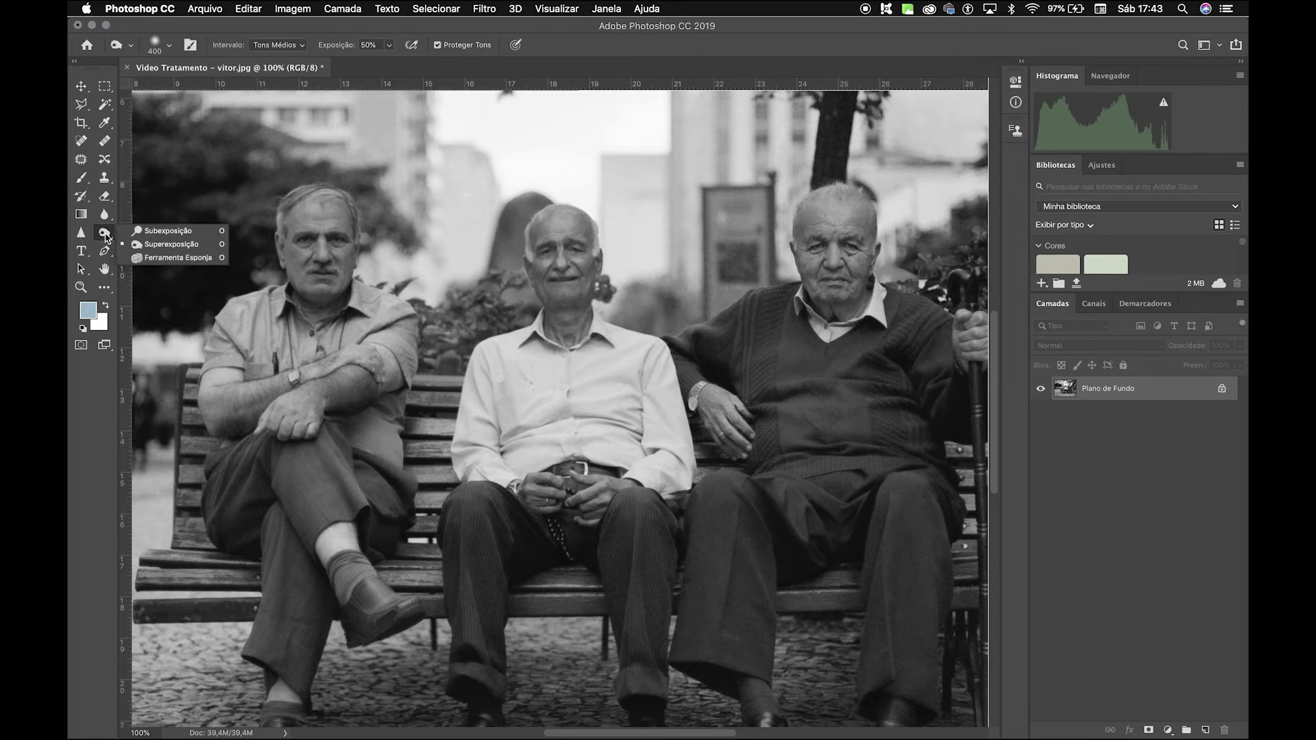
click(168, 231)
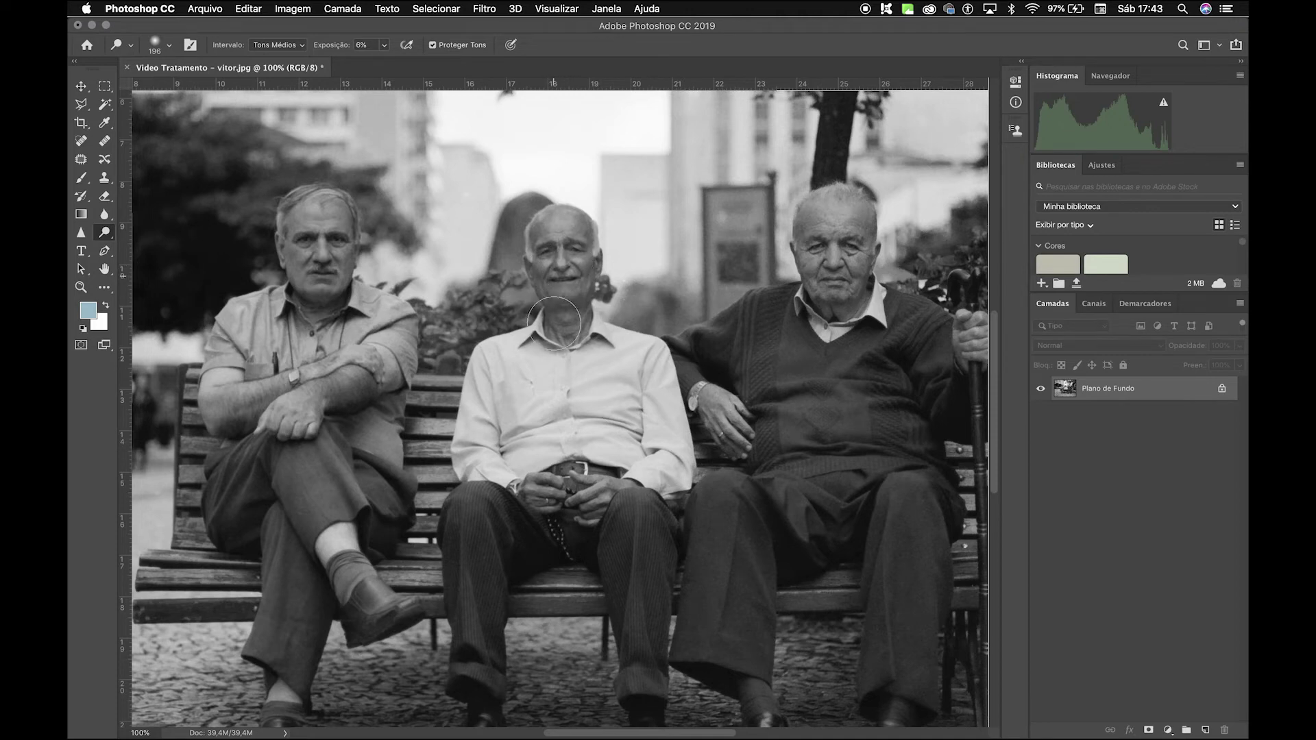
scroll(592, 397, down, 5)
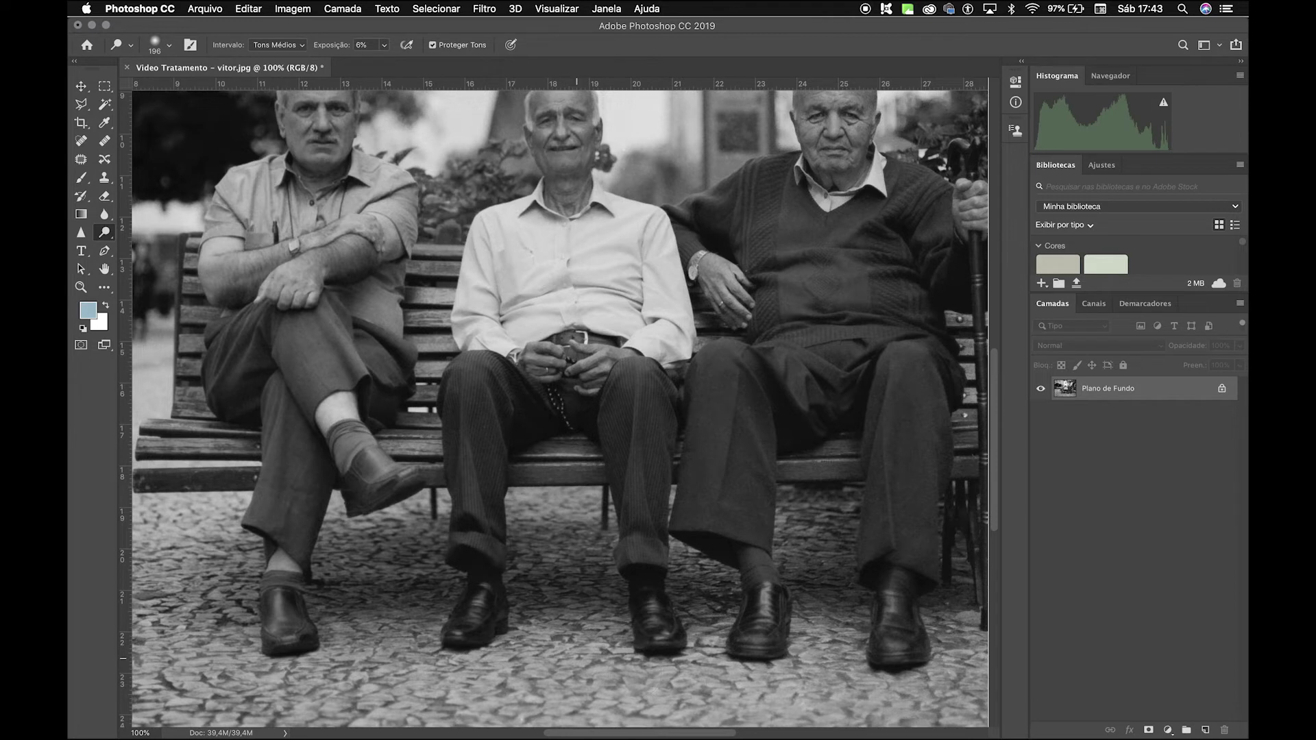
key(bracketleft)
key(bracketleft)
key(bracketleft)
key(bracketleft)
mouse_move(896, 621)
mouse_down()
mouse_move(898, 596)
mouse_move(888, 625)
mouse_up()
Set the Subexposição brush to 89 px with 0% hardness, try lightening the dark sweater, and undo the stroke.
right_click(554, 377)
drag(660, 410, 666, 410)
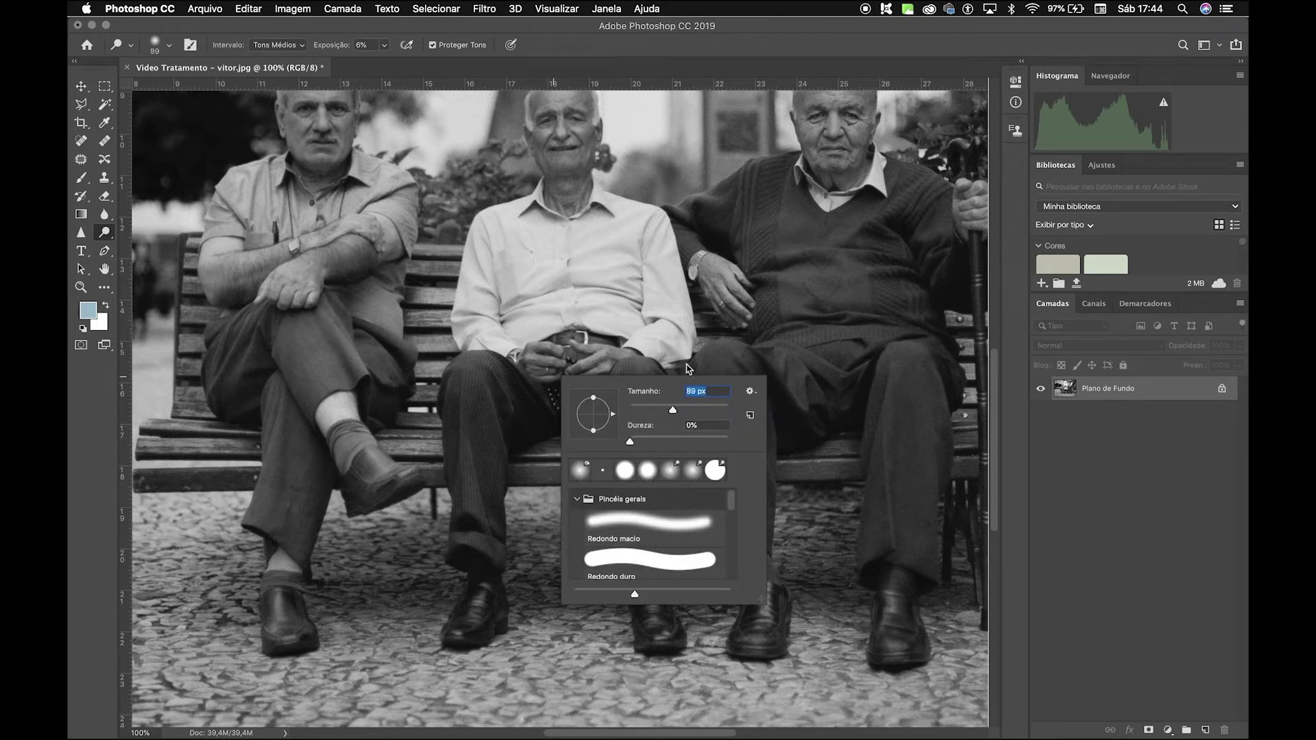
click(631, 442)
click(798, 295)
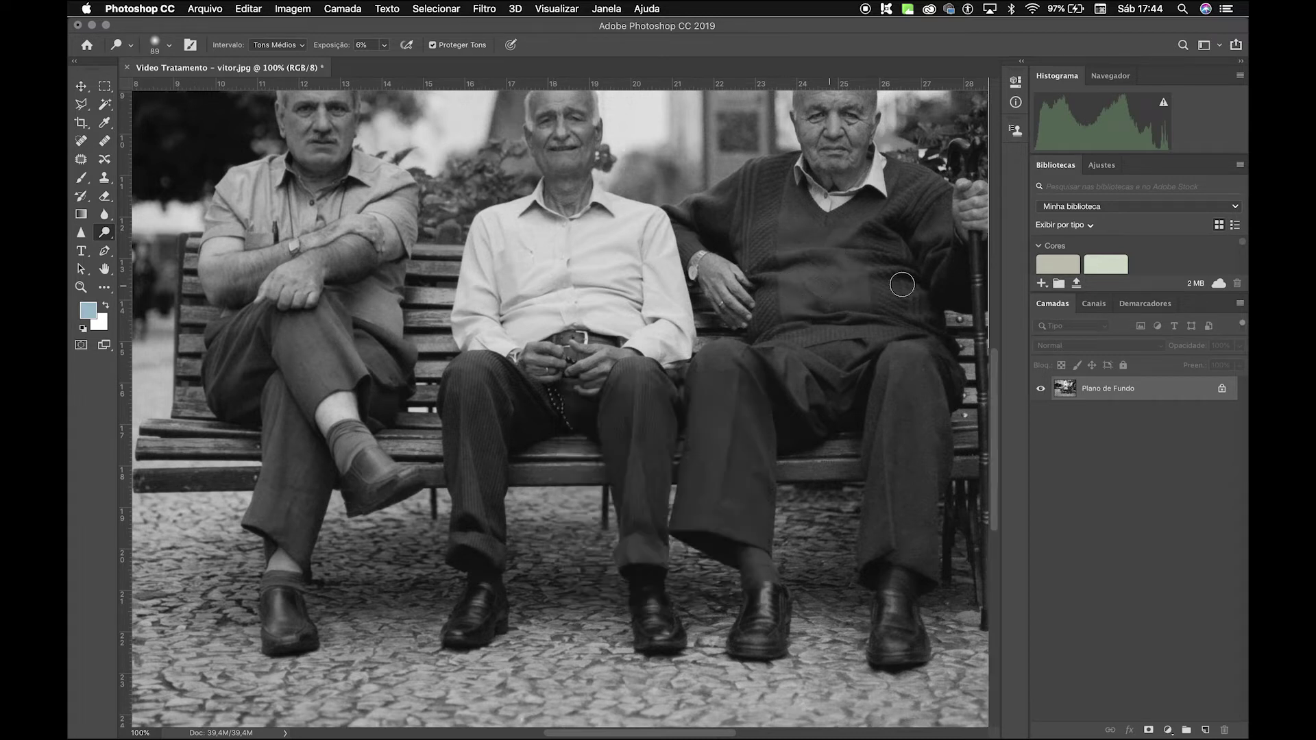
mouse_move(857, 284)
mouse_down()
mouse_move(768, 283)
mouse_move(933, 282)
mouse_move(756, 280)
mouse_move(933, 280)
mouse_up()
key(super+z)
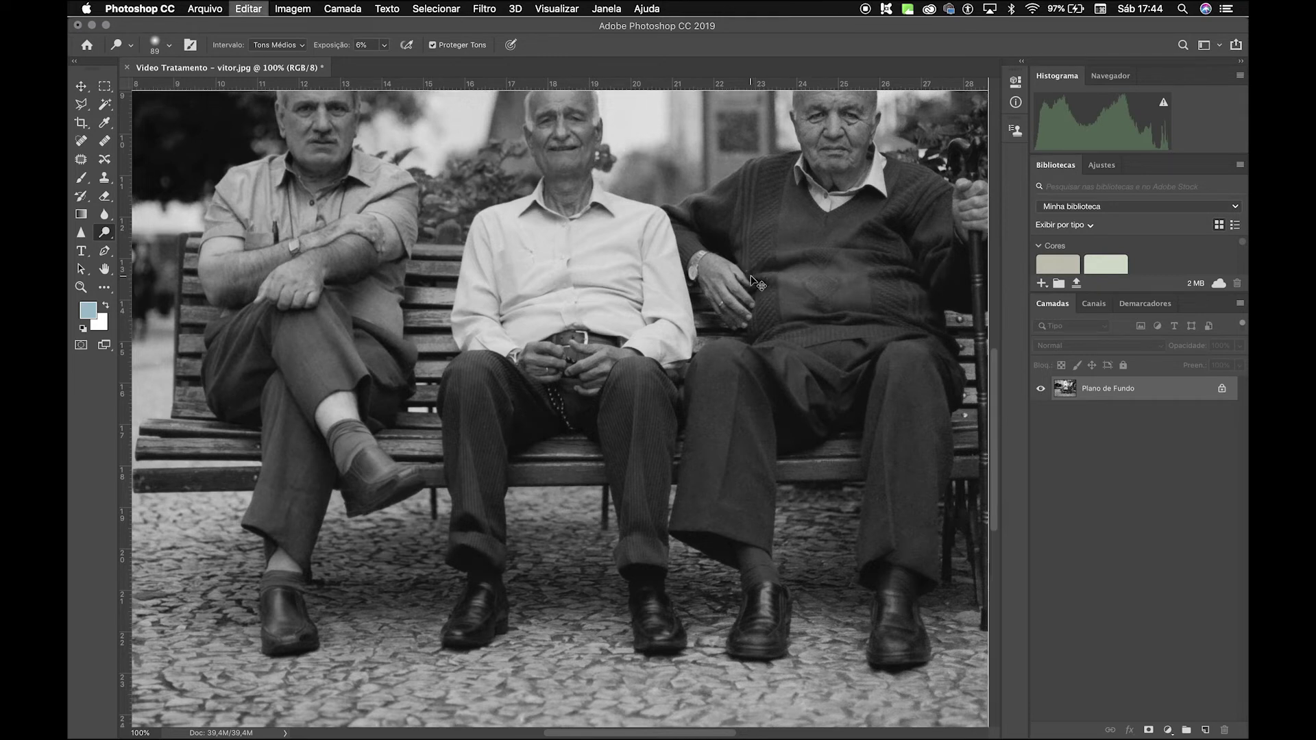
Raise the exposure to 50%, try lightening the dark sweater at that strength, and undo it.
click(362, 45)
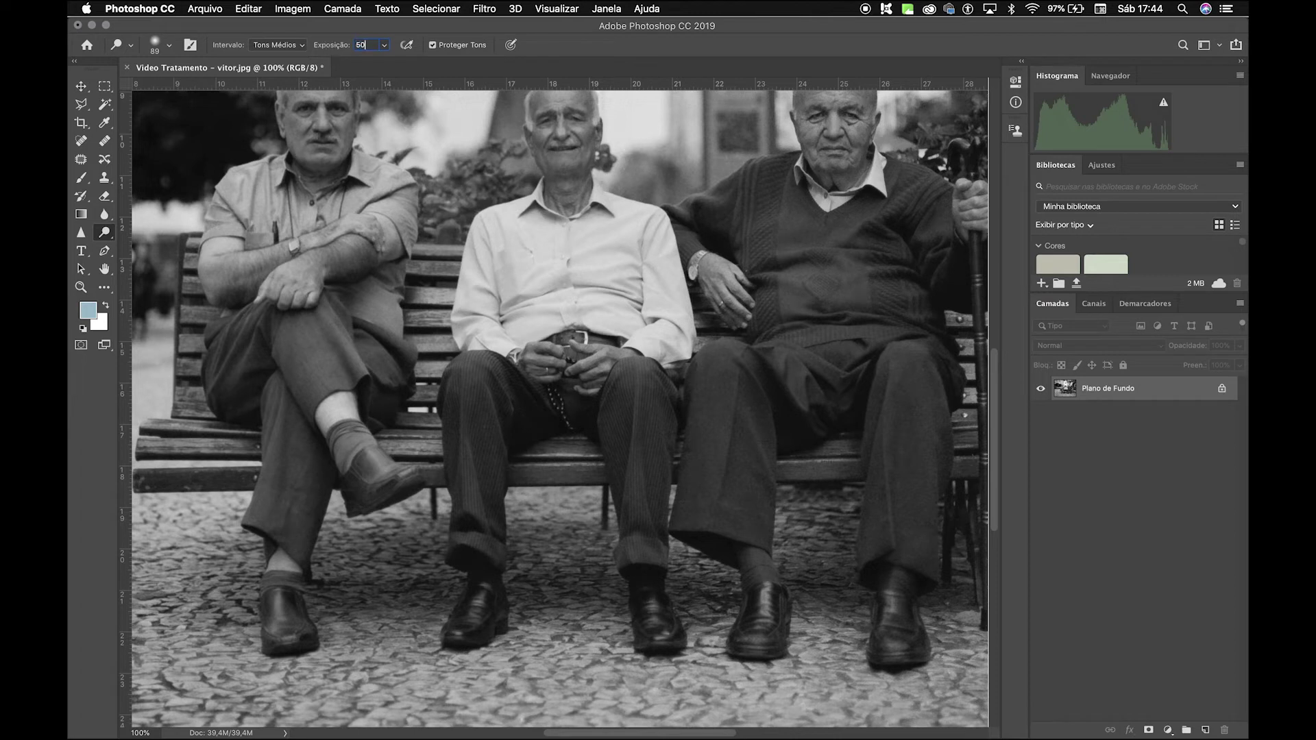
mouse_move(778, 278)
mouse_down()
mouse_move(886, 276)
mouse_move(800, 287)
mouse_up()
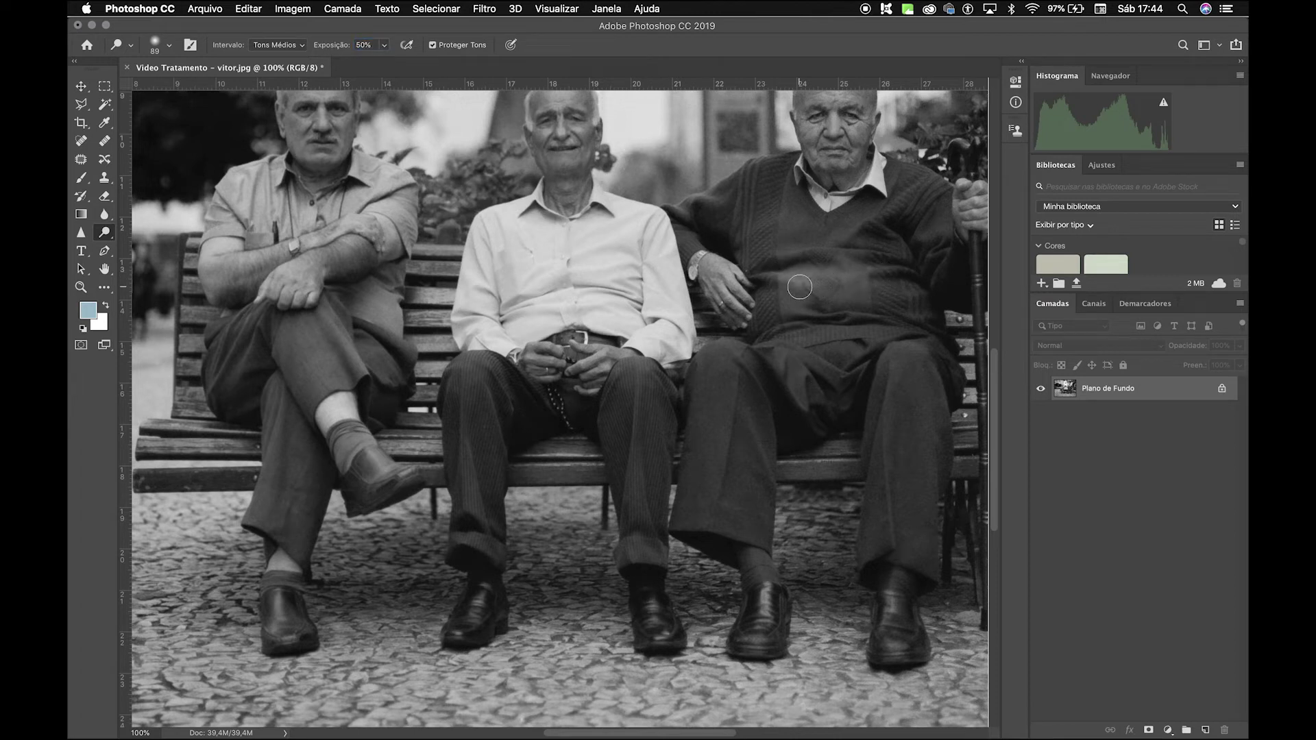
key(super+z)
key(super+z)
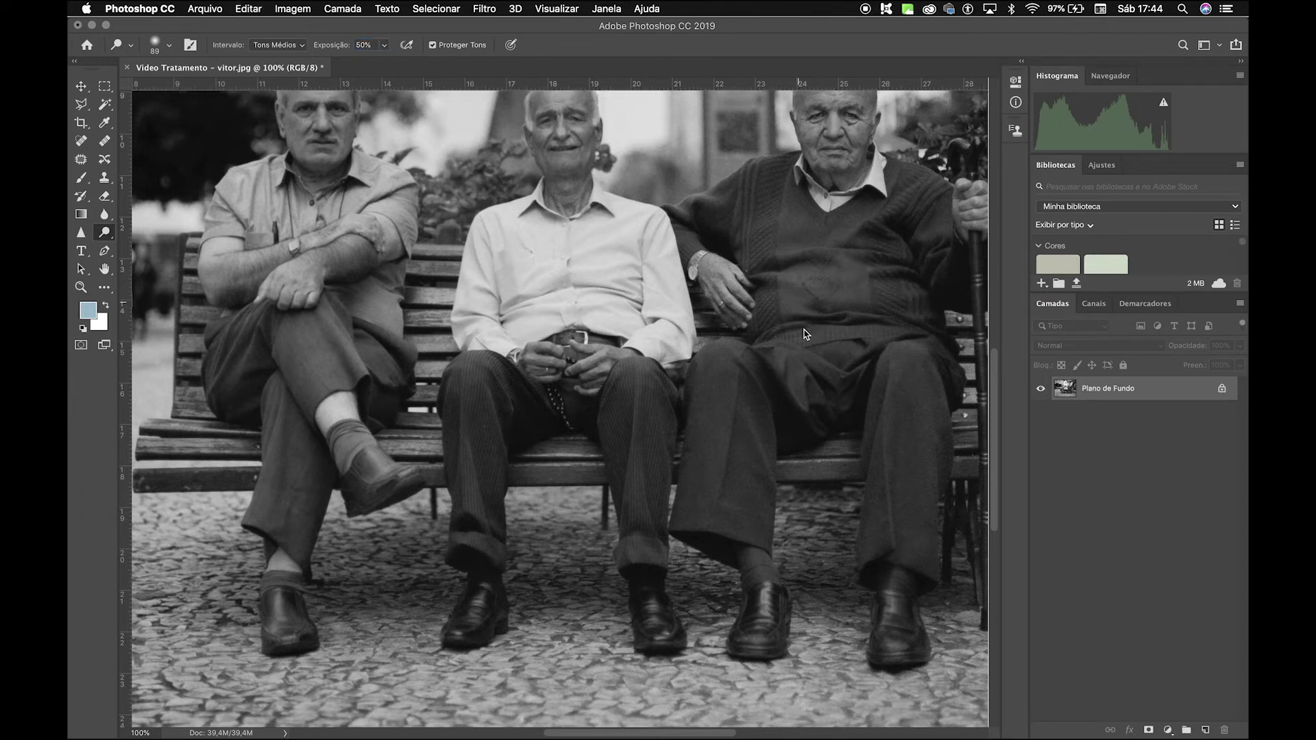
Try a stroke across the dark sweater with the brush at 100% hardness, and undo it.
right_click(801, 302)
click(975, 368)
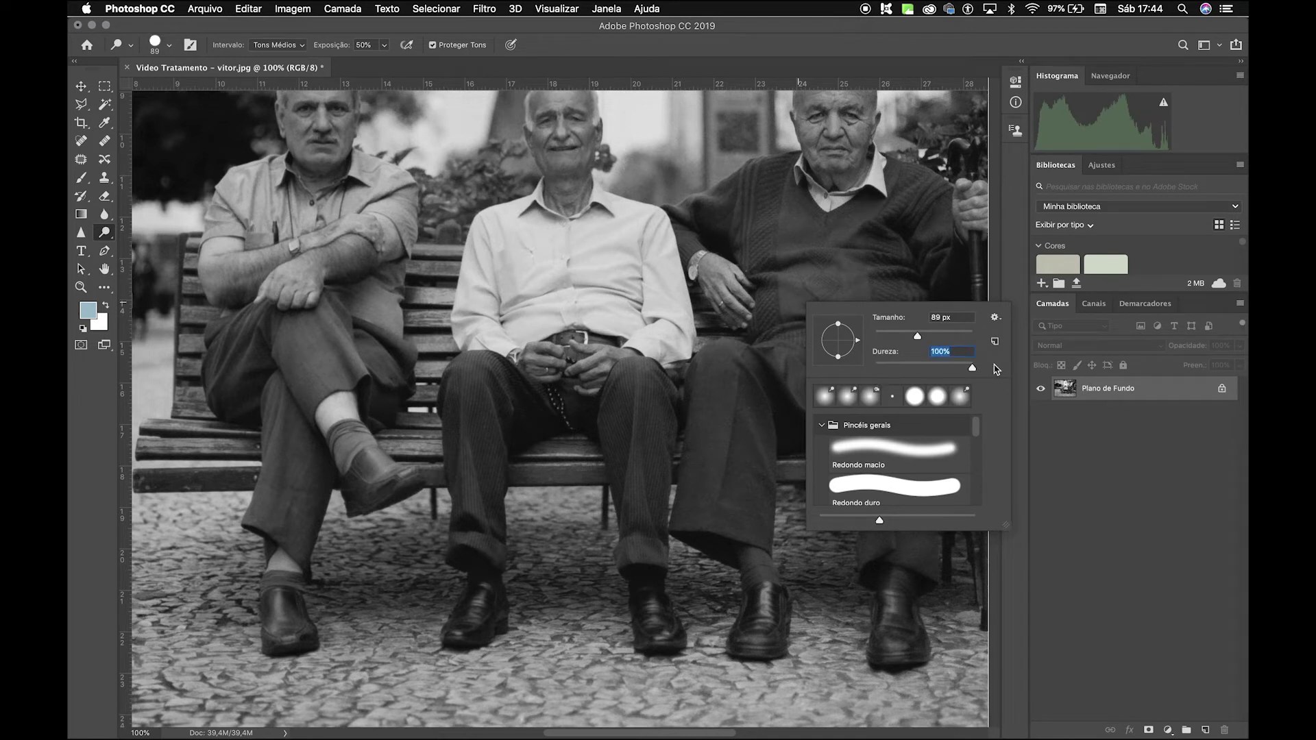
key(Return)
drag(774, 283, 927, 281)
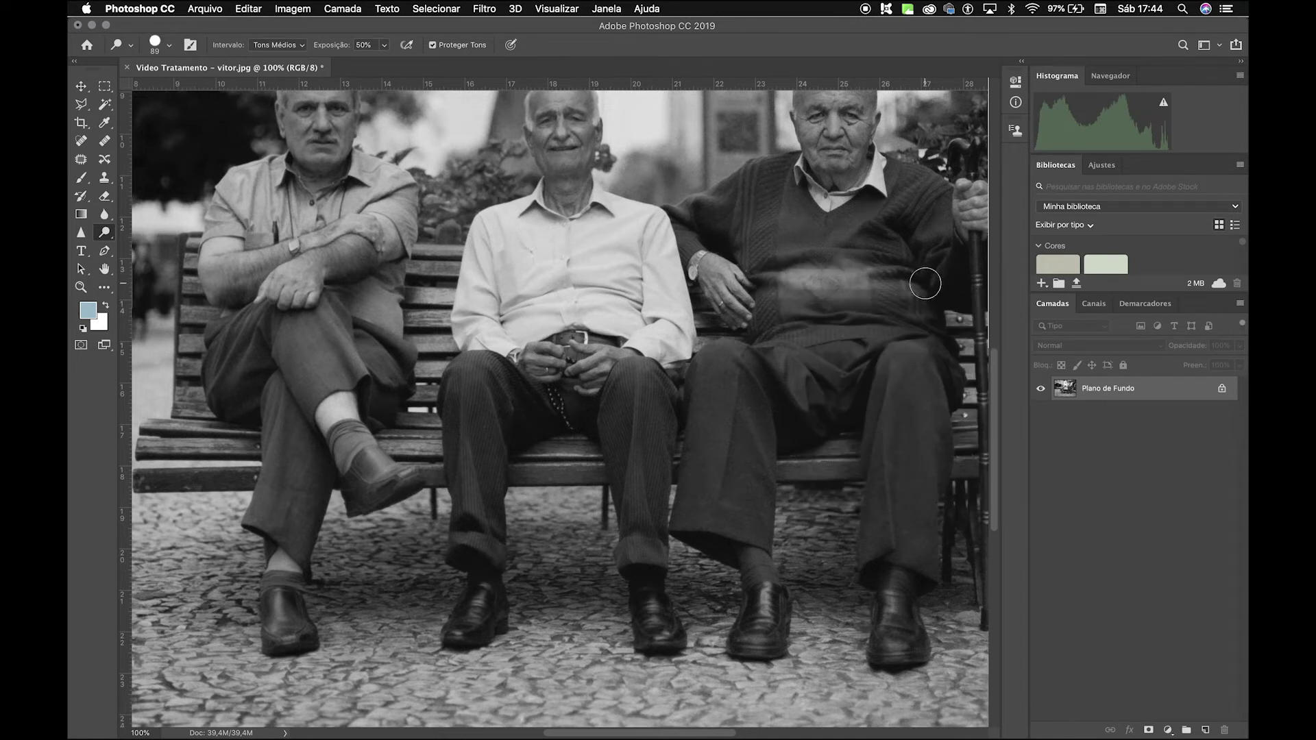
key(super+z)
key(super+z)
Lower the brush hardness and lighten the shoes of all three men.
right_click(800, 287)
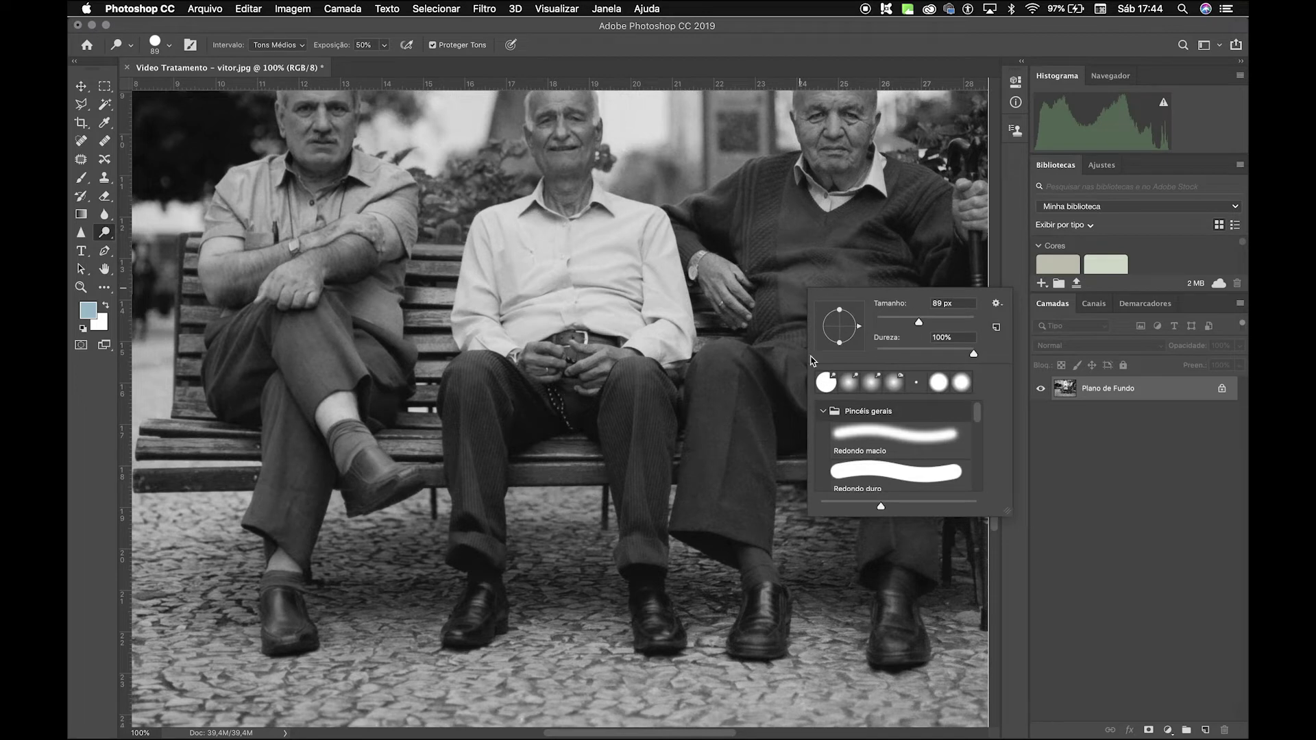
click(901, 353)
click(899, 617)
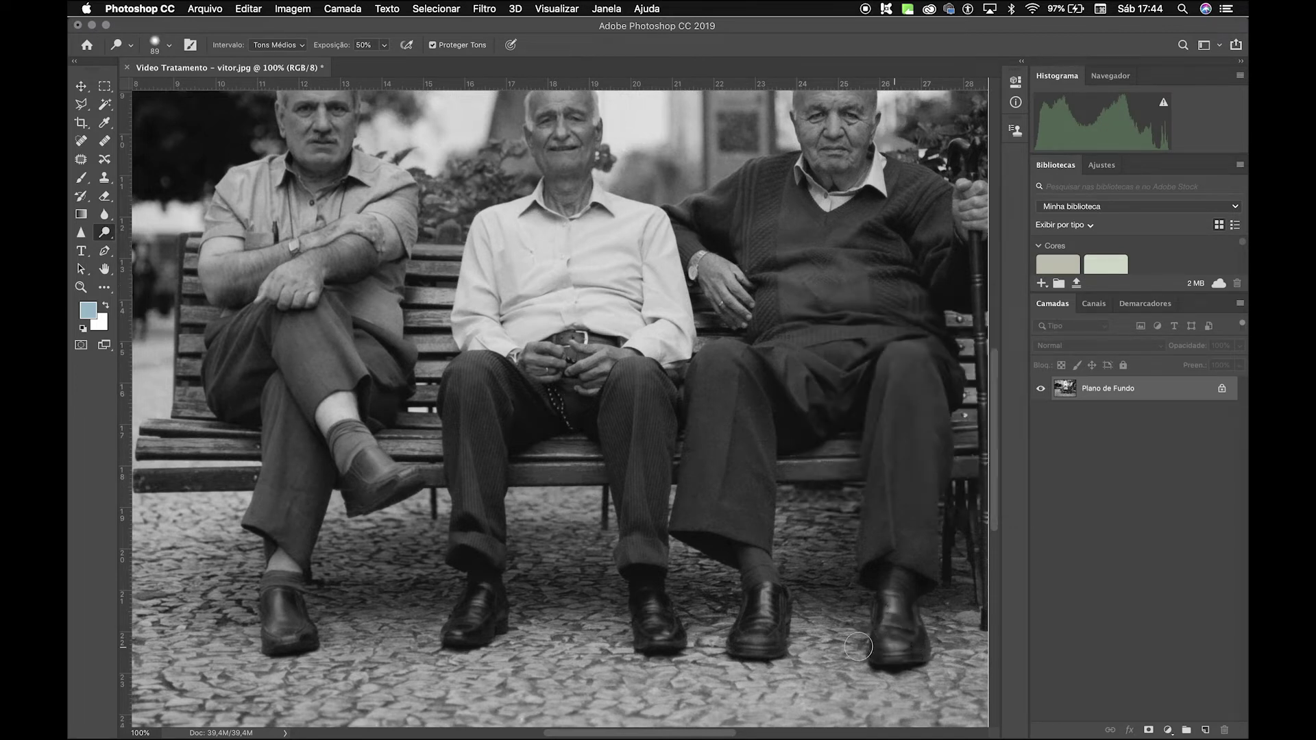
mouse_move(748, 641)
mouse_down()
mouse_move(773, 593)
mouse_move(747, 633)
mouse_move(676, 629)
mouse_move(642, 598)
mouse_move(657, 635)
mouse_move(644, 594)
mouse_up()
mouse_move(476, 603)
mouse_down()
mouse_move(488, 584)
mouse_move(467, 636)
mouse_up()
mouse_move(358, 492)
mouse_down()
mouse_move(384, 480)
mouse_move(298, 590)
mouse_move(283, 638)
mouse_up()
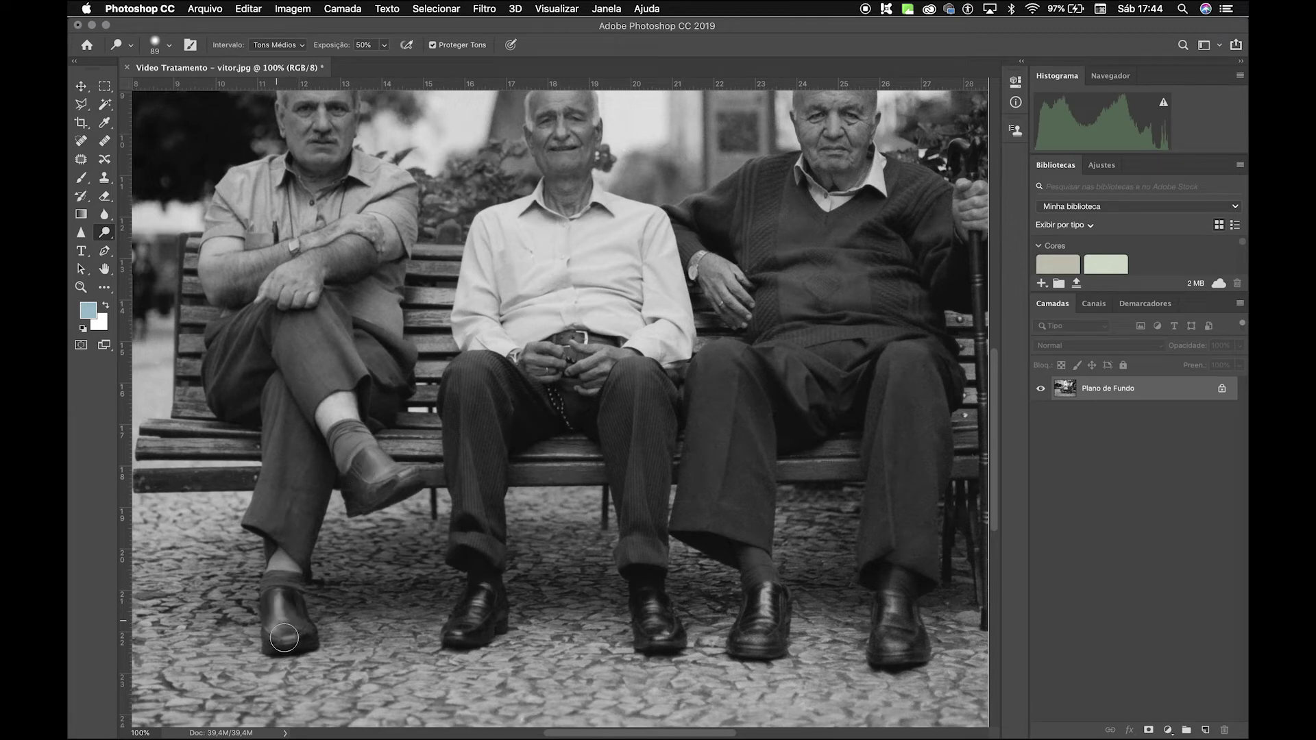
Enlarge the brush to 484 px and lighten the dark trees in the background behind the bench.
drag(593, 241, 411, 490)
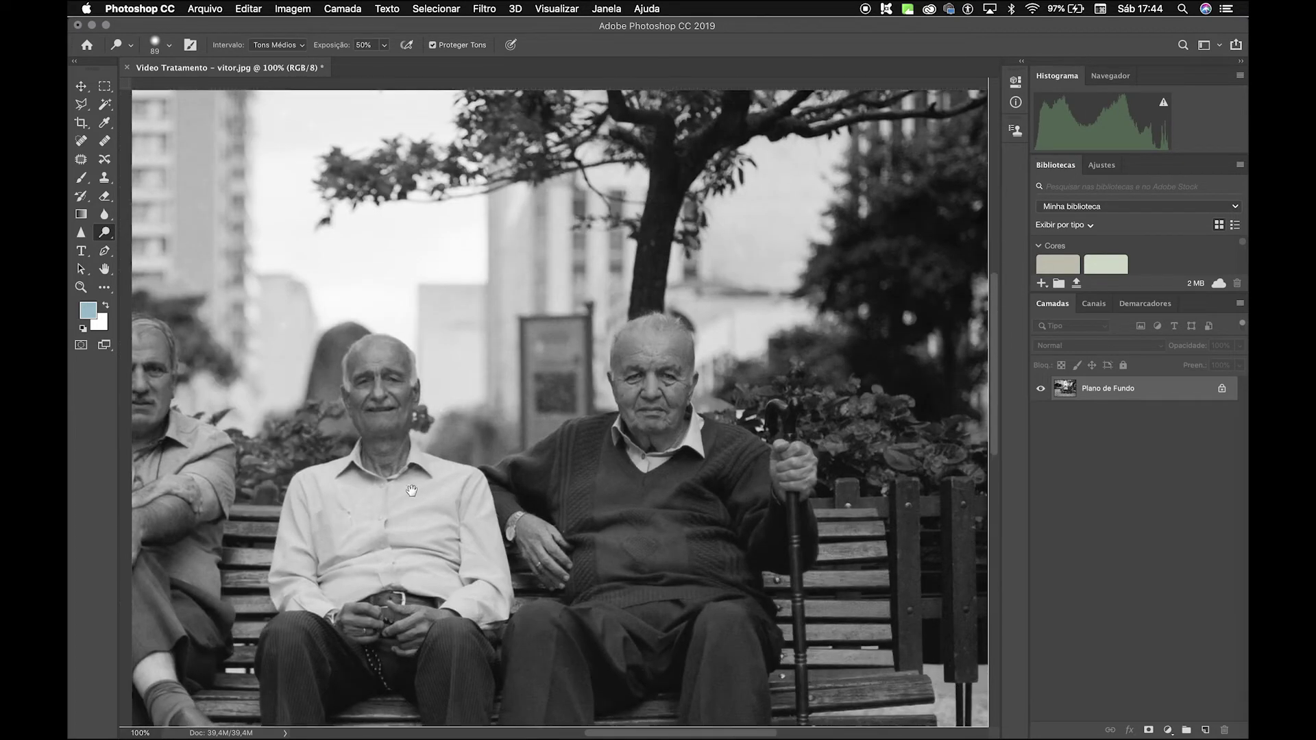
scroll(412, 491, right, 10)
scroll(411, 491, up, 4)
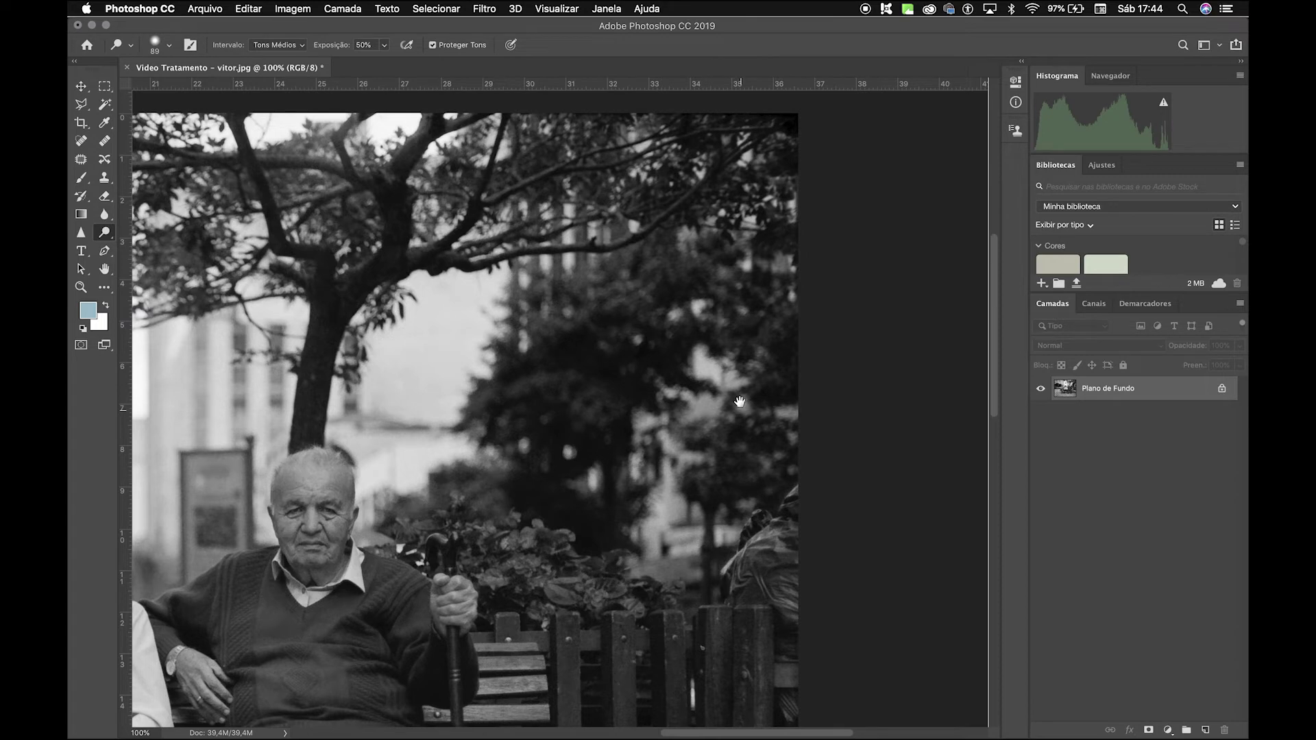
drag(739, 402, 716, 336)
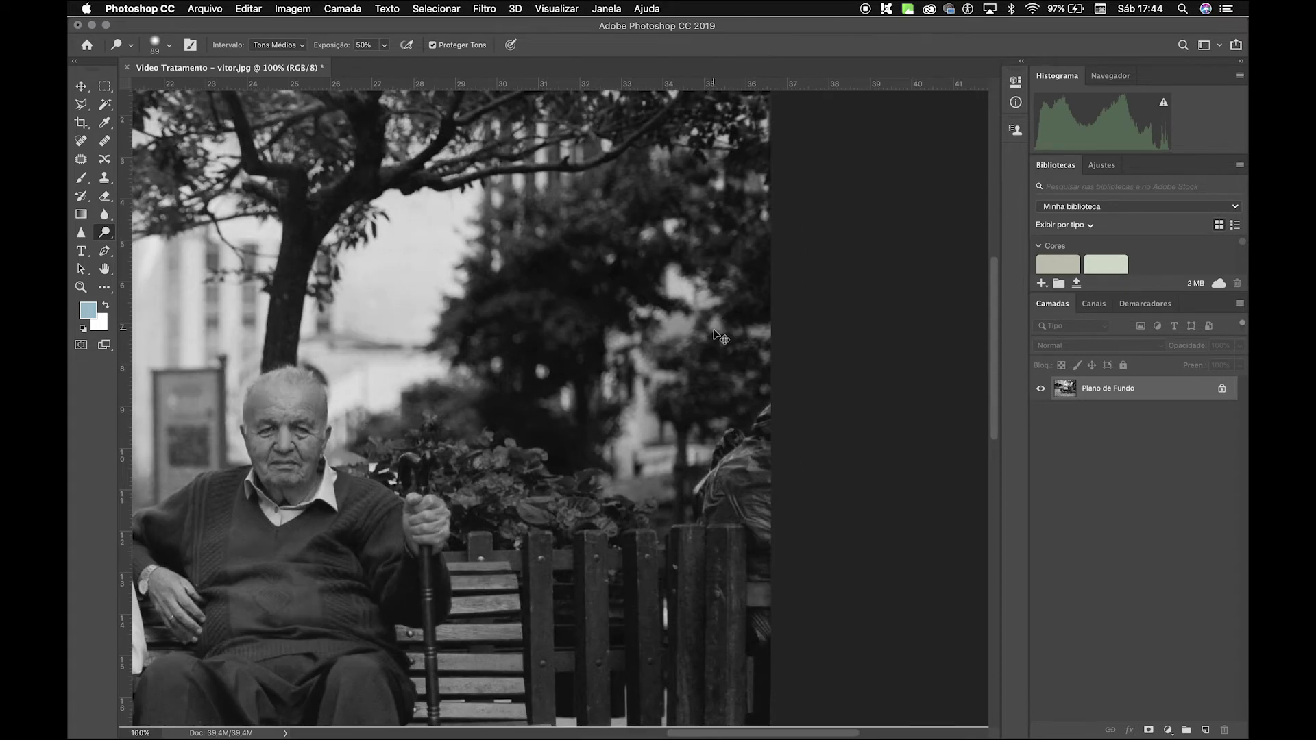
key(super+minus)
key(super+minus)
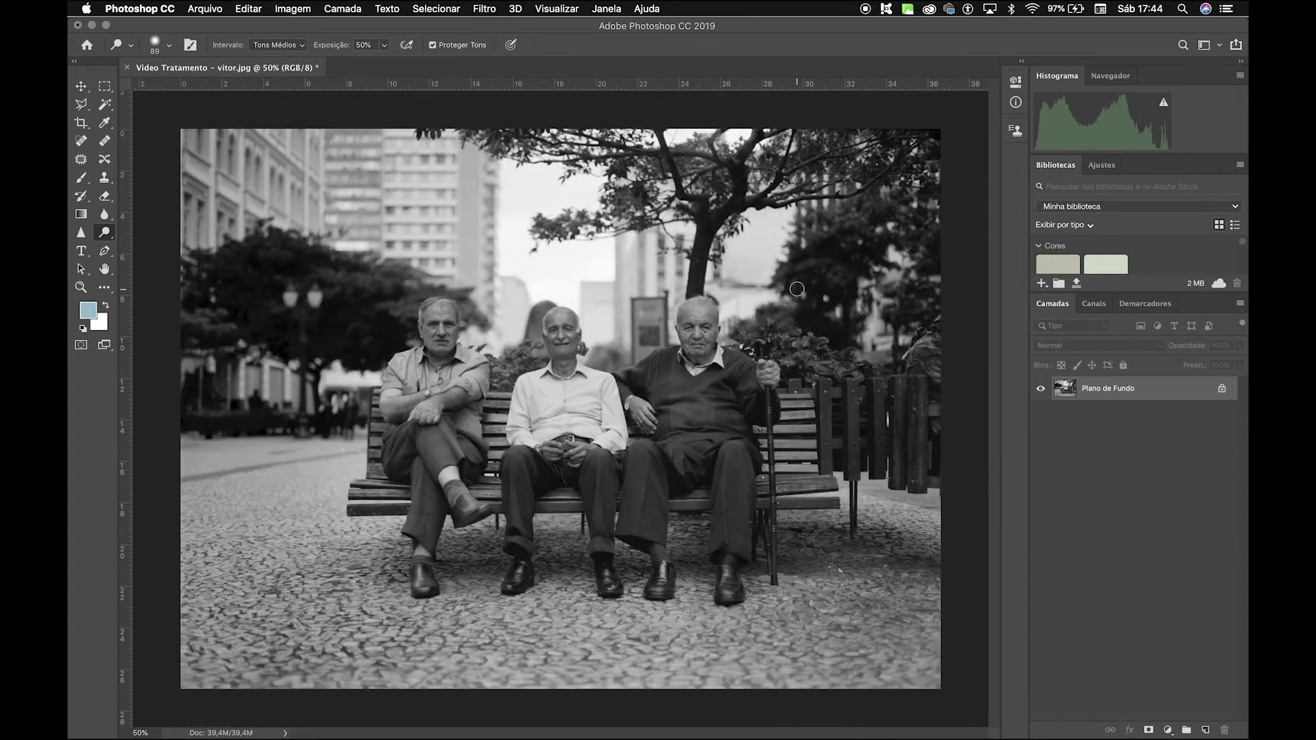
key(bracketright)
key(bracketright)
right_click(796, 289)
drag(874, 322, 961, 323)
click(903, 199)
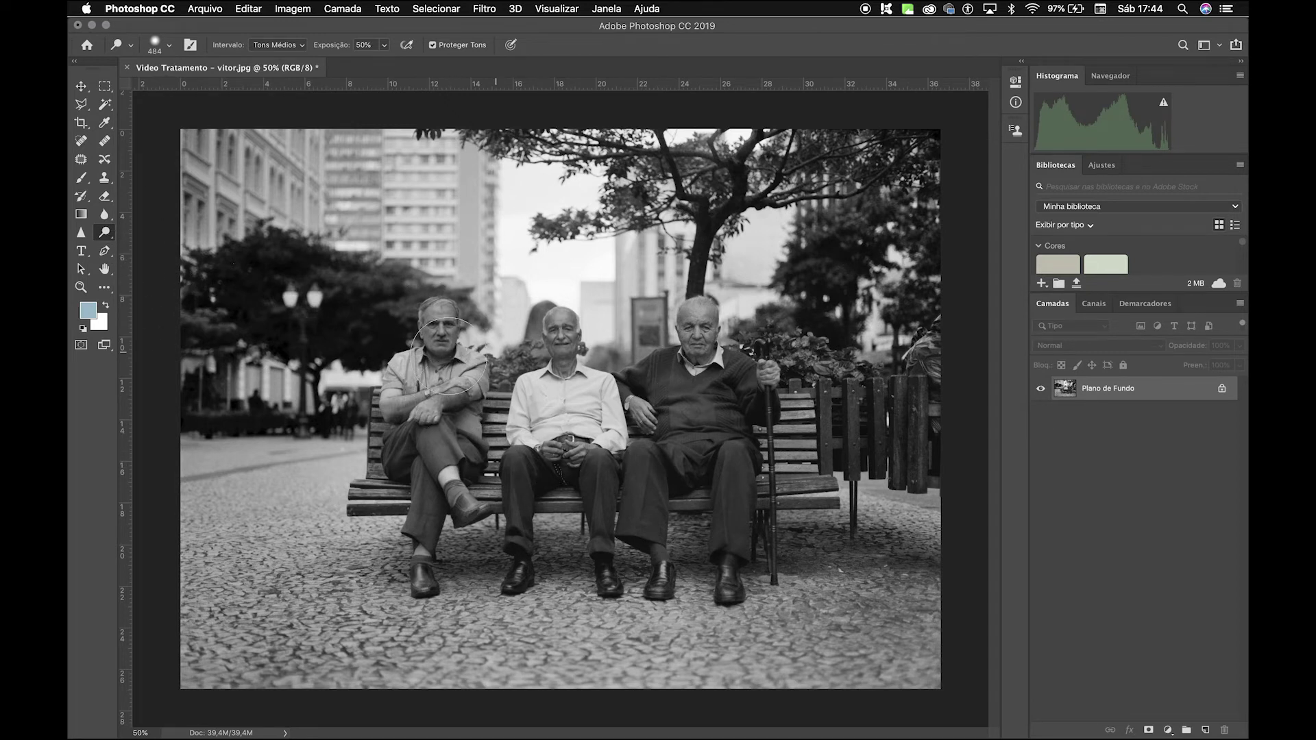
Shrink the brush to 175 px, try lightening the face of the man with crossed legs, and undo it.
key(super+plus)
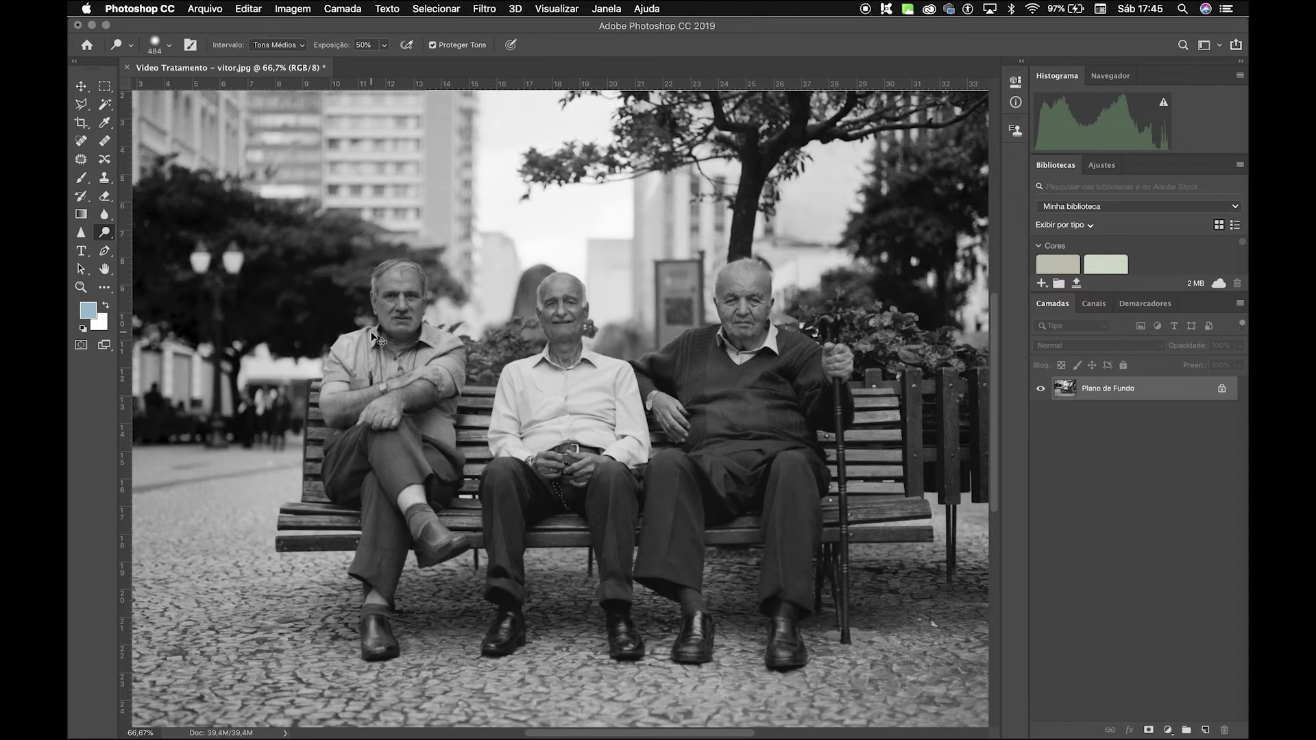
key(super+plus)
key(bracketleft)
key(bracketleft)
key(bracketleft)
key(bracketleft)
key(bracketleft)
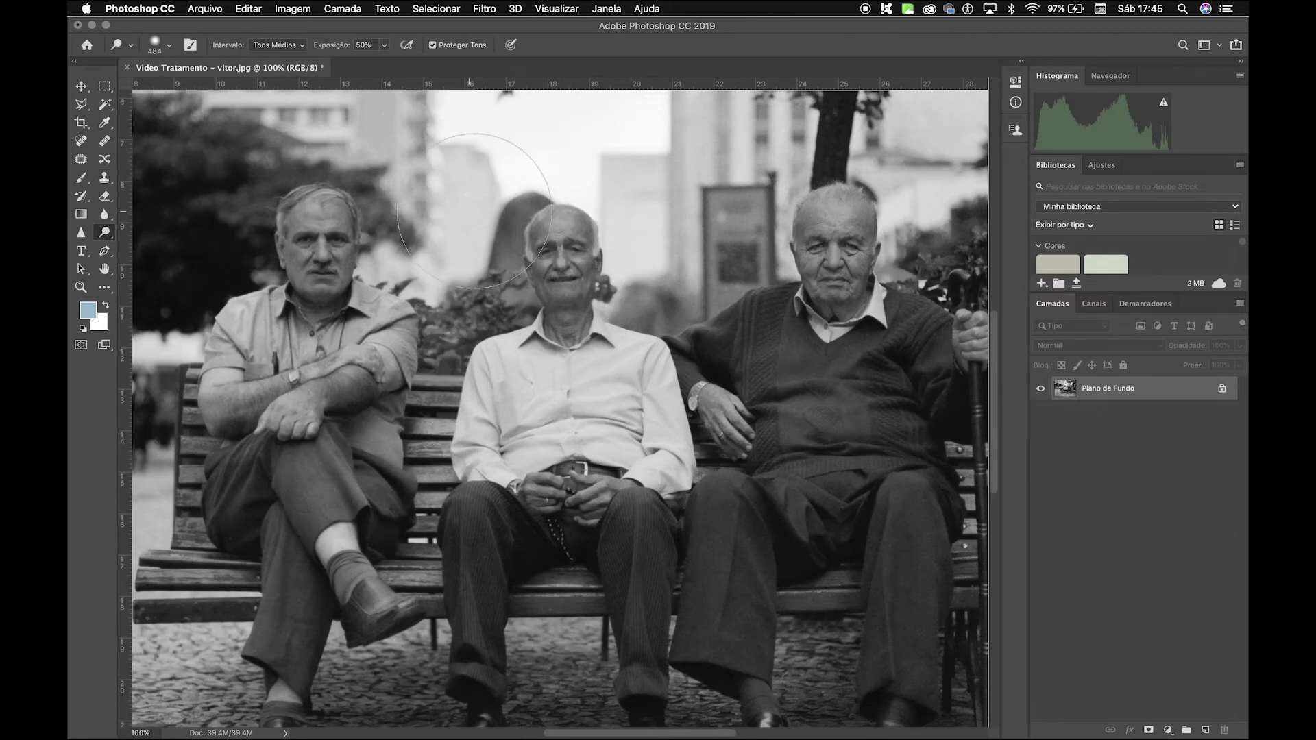
mouse_move(345, 250)
mouse_down()
mouse_move(322, 217)
mouse_move(333, 215)
mouse_move(317, 216)
mouse_move(306, 275)
mouse_move(336, 251)
mouse_up()
key(super+z)
Set the exposure to 11% and lighten the faces of the man with crossed legs and the middle man.
click(384, 45)
drag(387, 61, 358, 66)
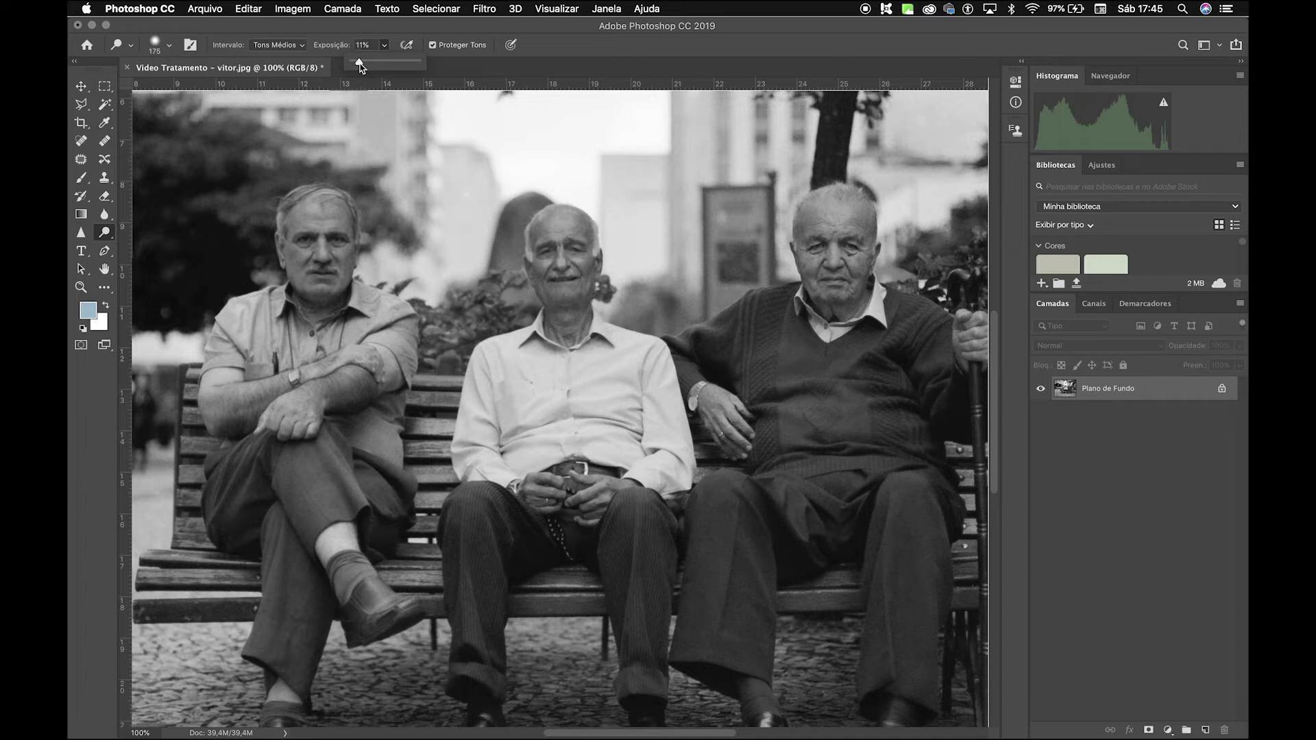
click(316, 243)
mouse_move(558, 248)
mouse_down()
mouse_move(576, 233)
mouse_move(559, 261)
mouse_up()
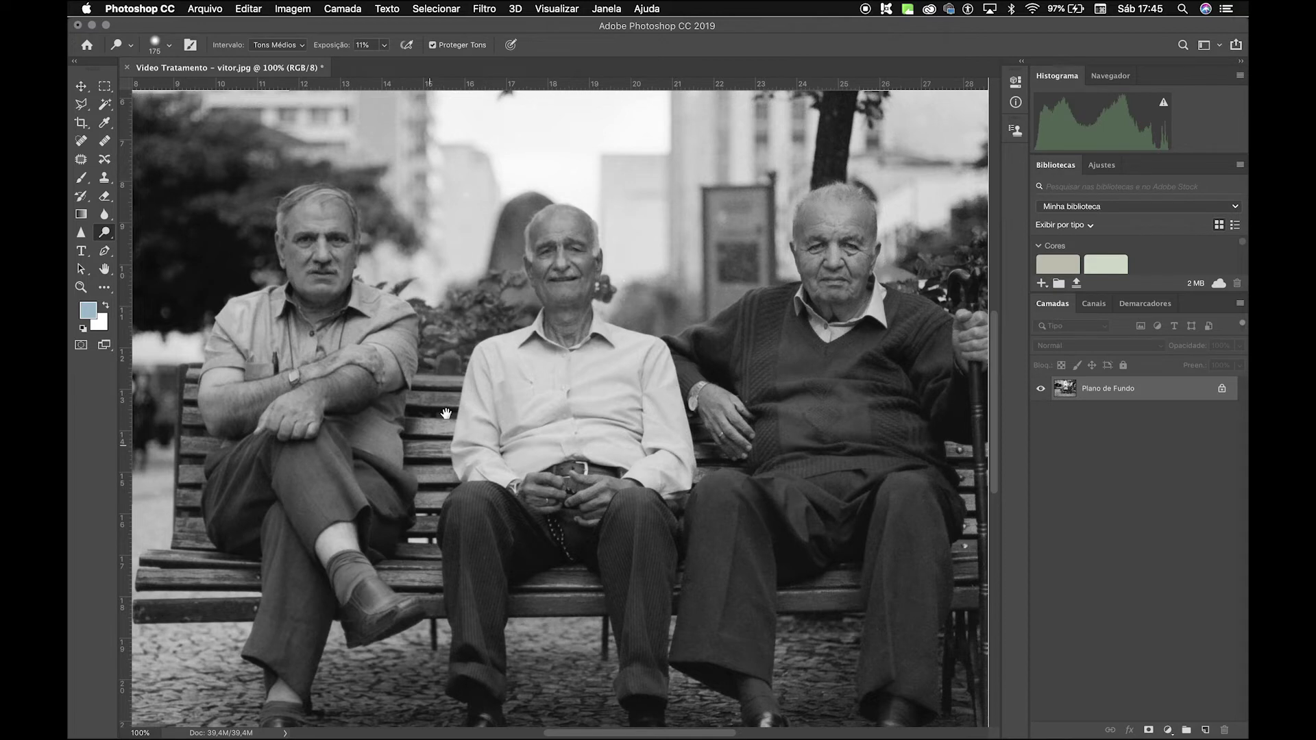
Shrink the brush to 30 px, lighten the beads hanging from the middle man's hands, and return to the whole photo.
scroll(431, 429, down, 3)
scroll(431, 429, left, 2)
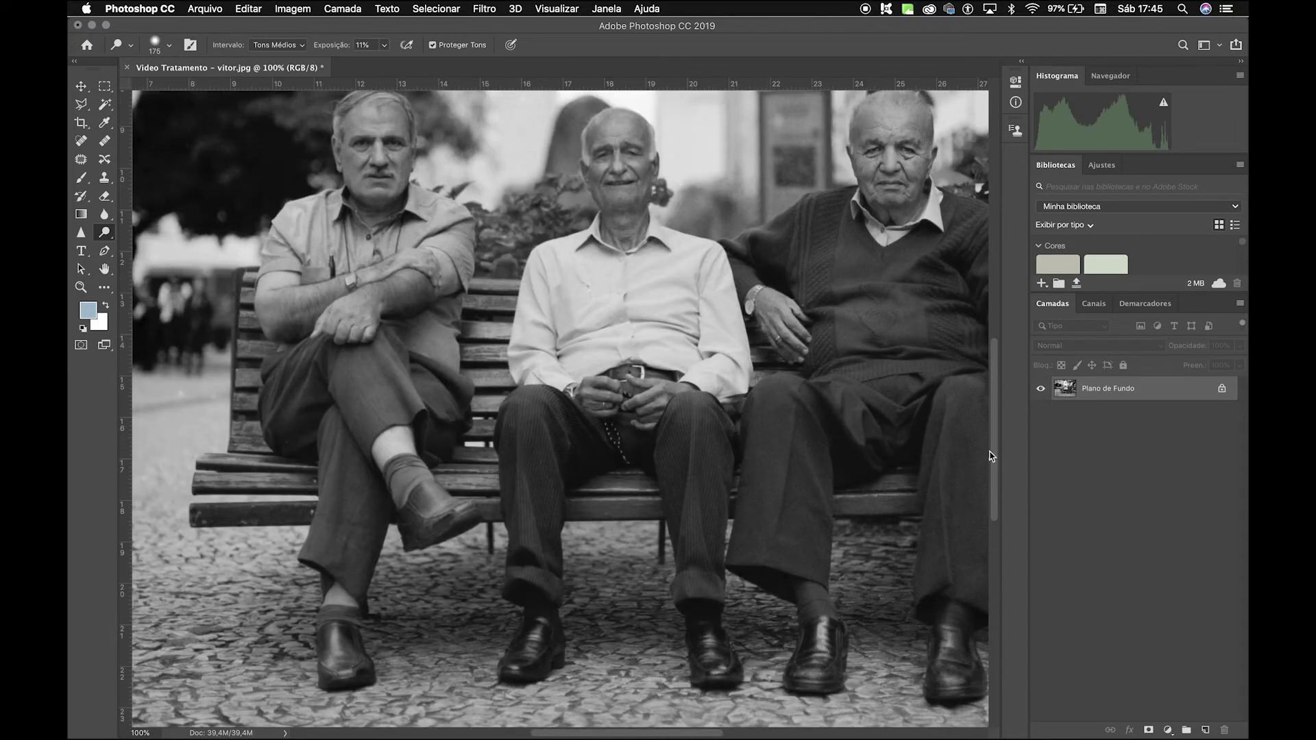
mouse_move(800, 446)
mouse_down()
mouse_move(777, 549)
mouse_move(820, 393)
mouse_move(839, 414)
mouse_move(799, 505)
mouse_up()
drag(614, 507, 352, 513)
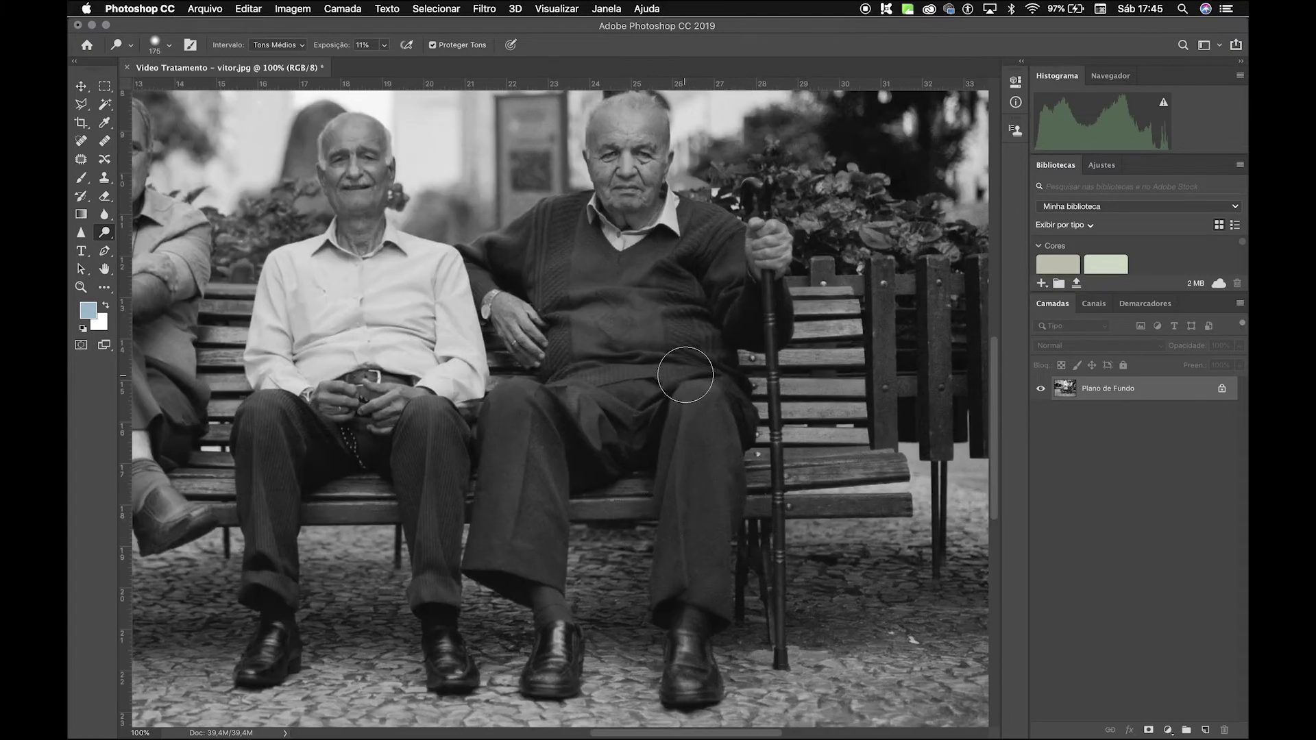
mouse_move(293, 500)
mouse_down()
mouse_move(269, 446)
mouse_move(348, 442)
mouse_up()
key(super+plus)
key(super+plus)
key(super+plus)
key(super+plus)
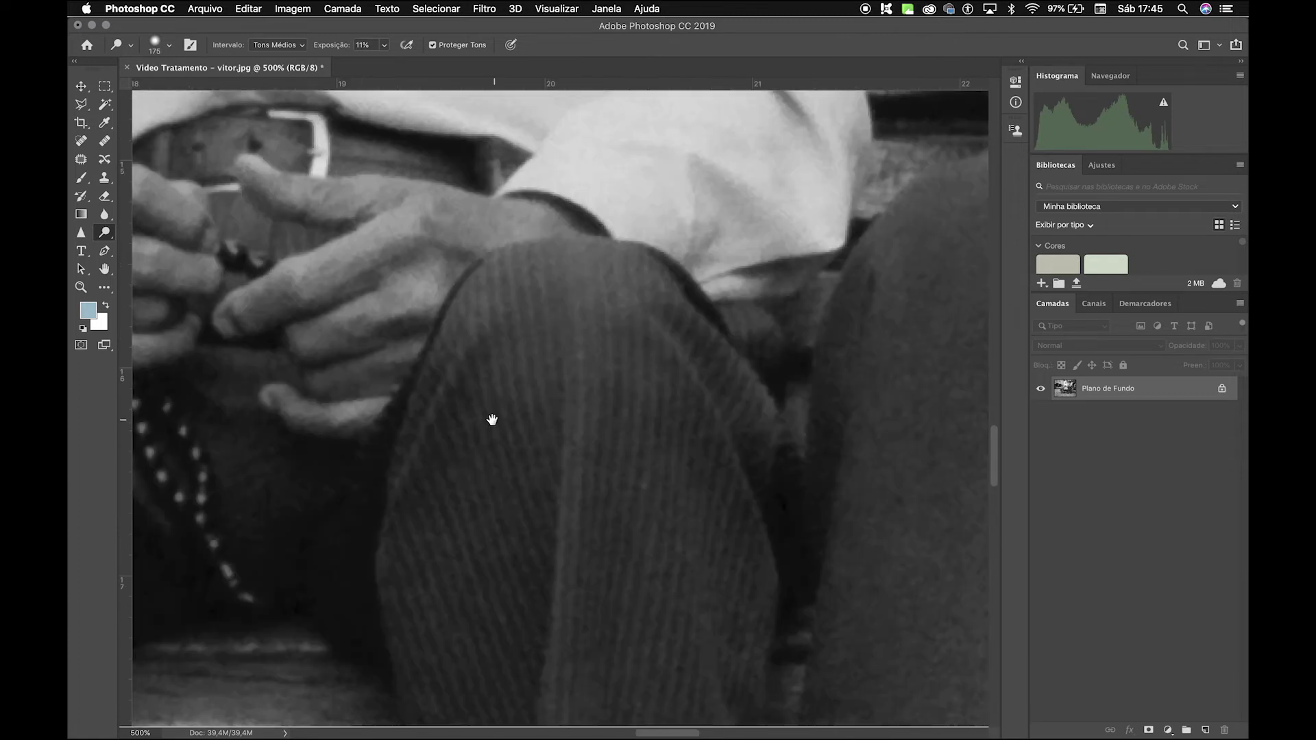
drag(492, 419, 910, 371)
key(bracketleft)
key(bracketleft)
key(bracketleft)
key(bracketleft)
key(bracketleft)
key(bracketleft)
key(bracketleft)
key(bracketleft)
key(bracketleft)
key(bracketleft)
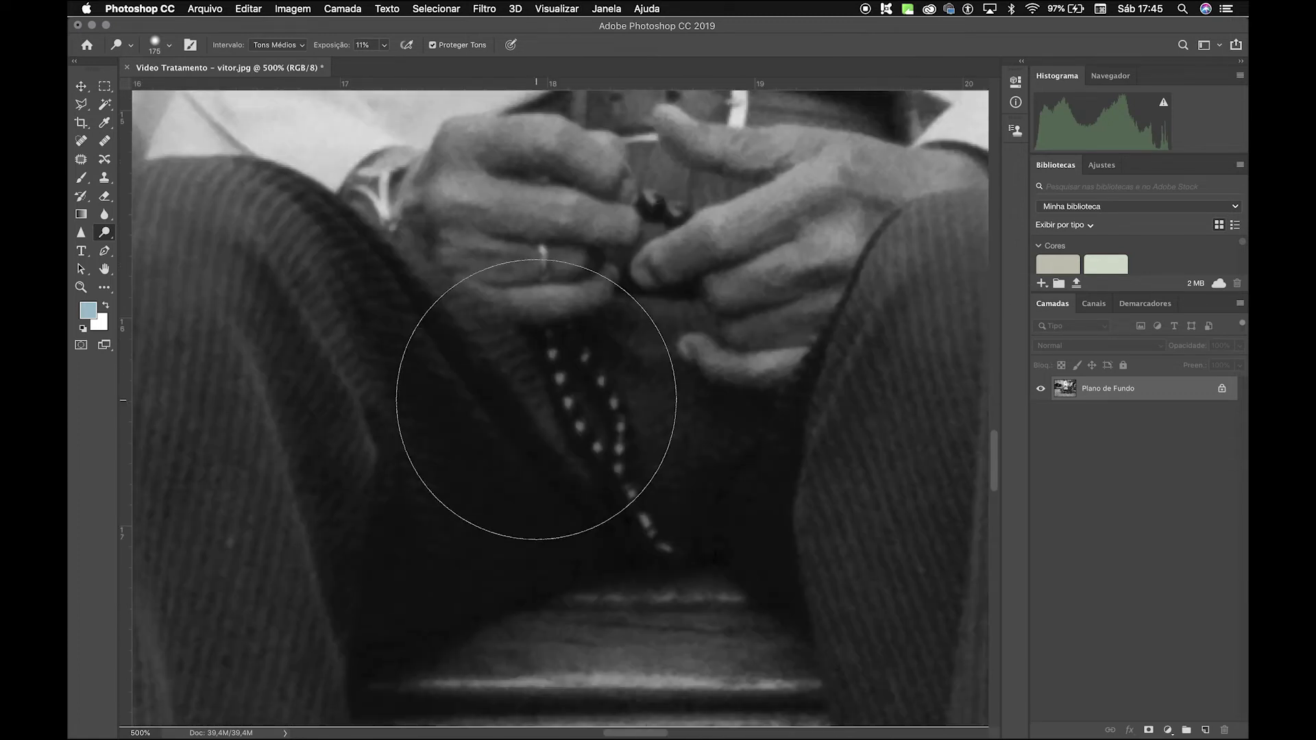
key(bracketleft)
key(bracketleft)
key(bracketleft)
key(bracketleft)
mouse_move(532, 393)
mouse_down()
mouse_move(558, 379)
mouse_move(665, 534)
mouse_move(540, 309)
mouse_move(638, 508)
mouse_move(589, 347)
mouse_move(665, 206)
mouse_move(641, 202)
mouse_up()
key(super+minus)
key(super+minus)
key(super+minus)
key(super+minus)
key(super+minus)
key(super+minus)
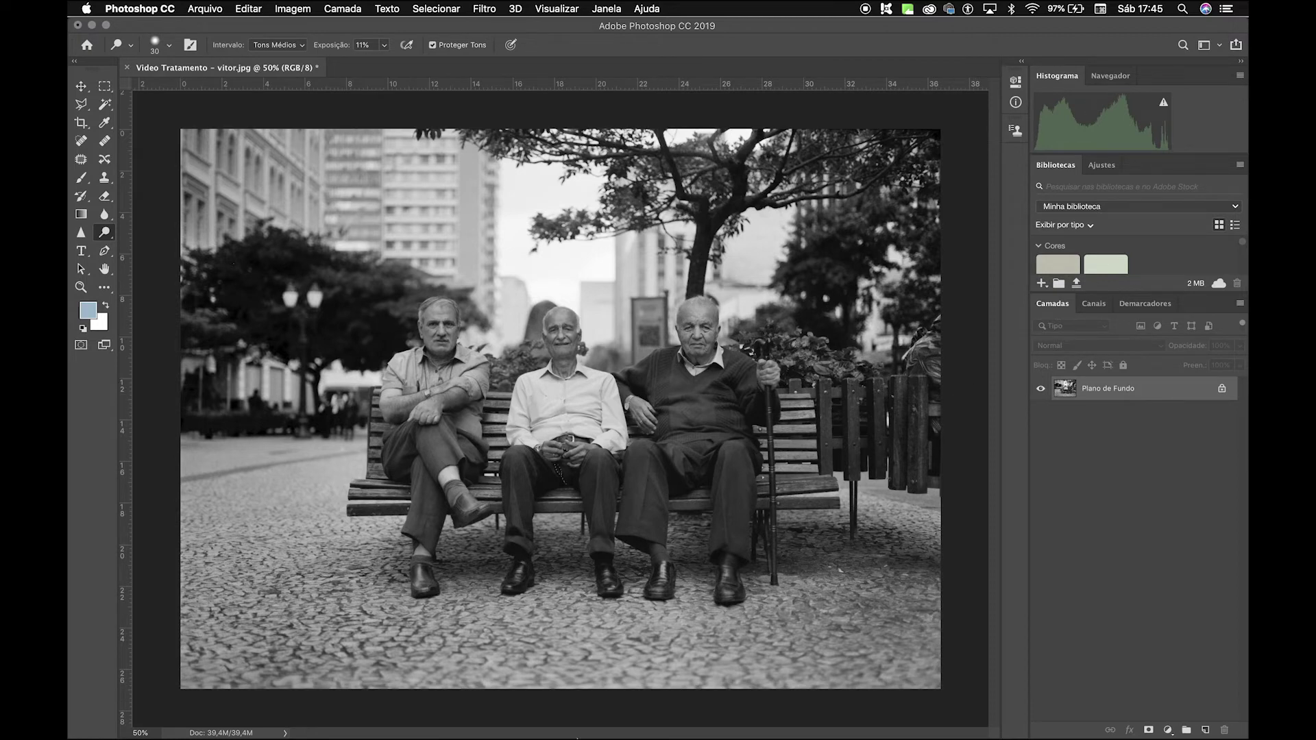
Save the bench photo as a new JPEG in the Tratamentoo folder, adding "-2" to its file name.
mouse_move(404, 733)
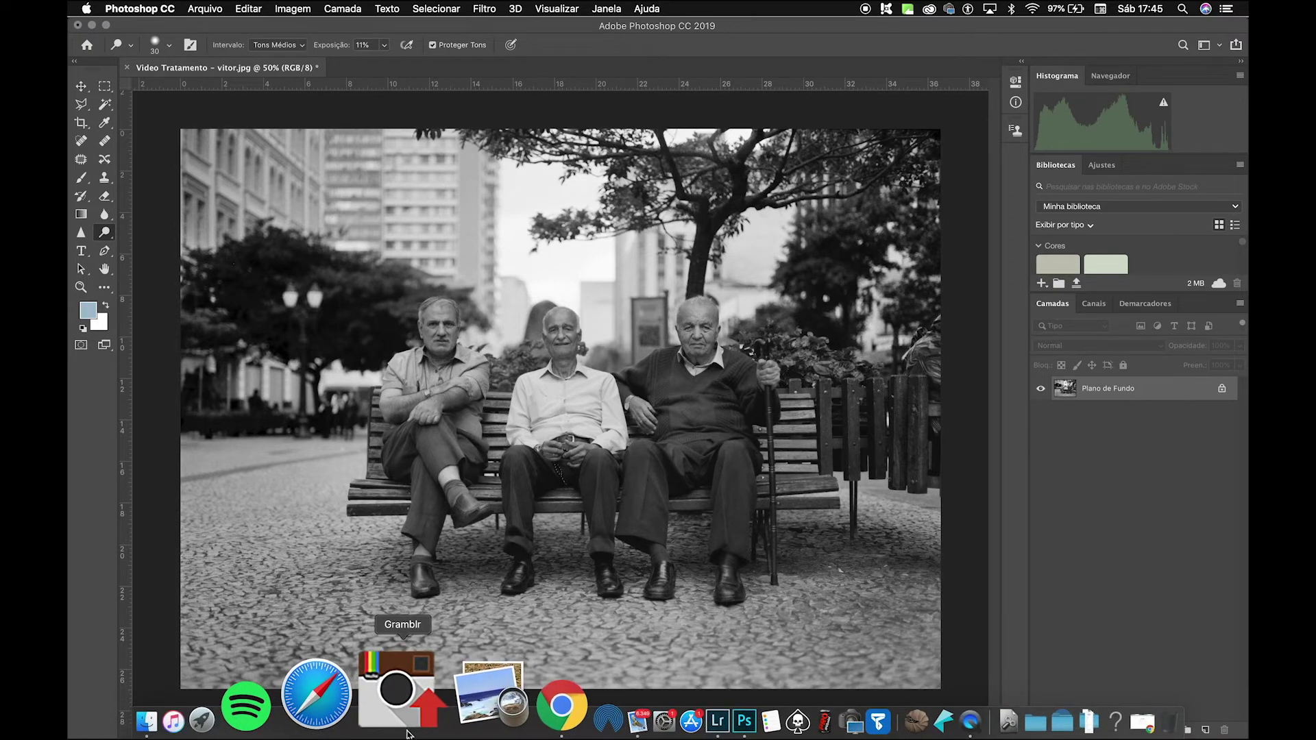
key(super+shift+s)
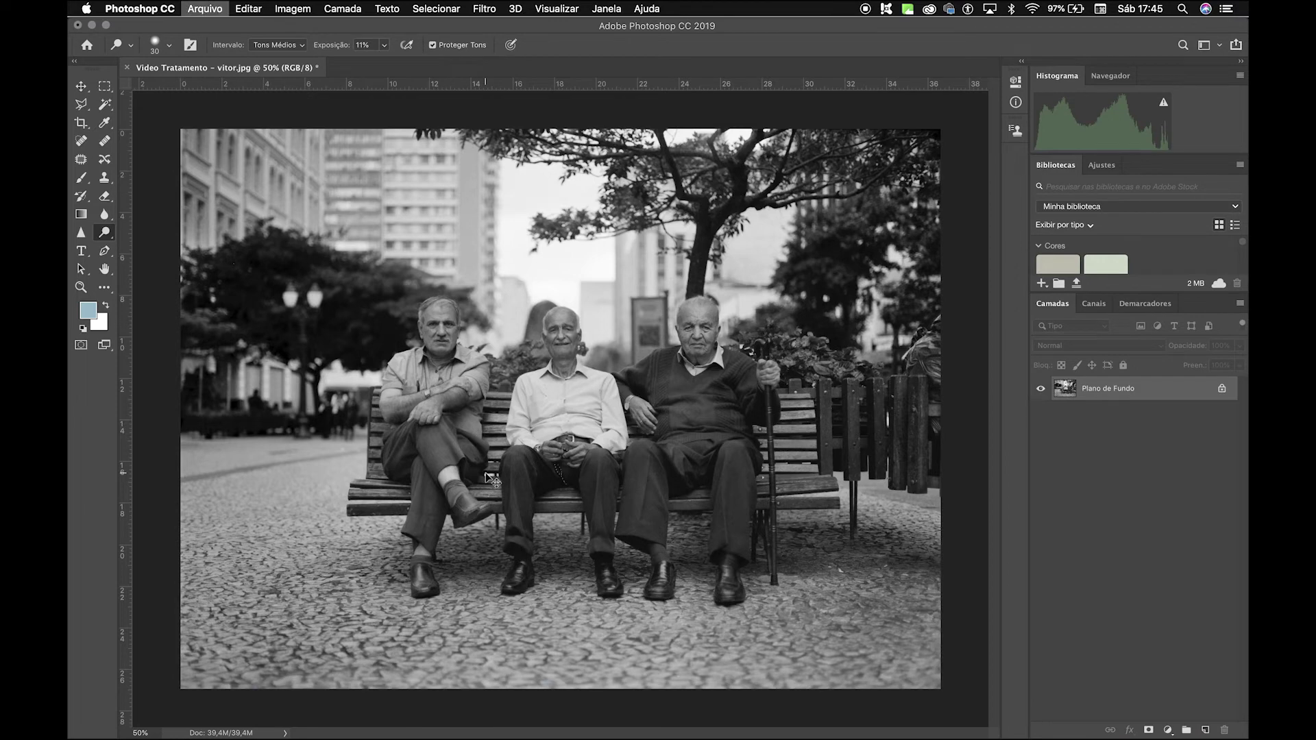
key(Right)
text(-2)
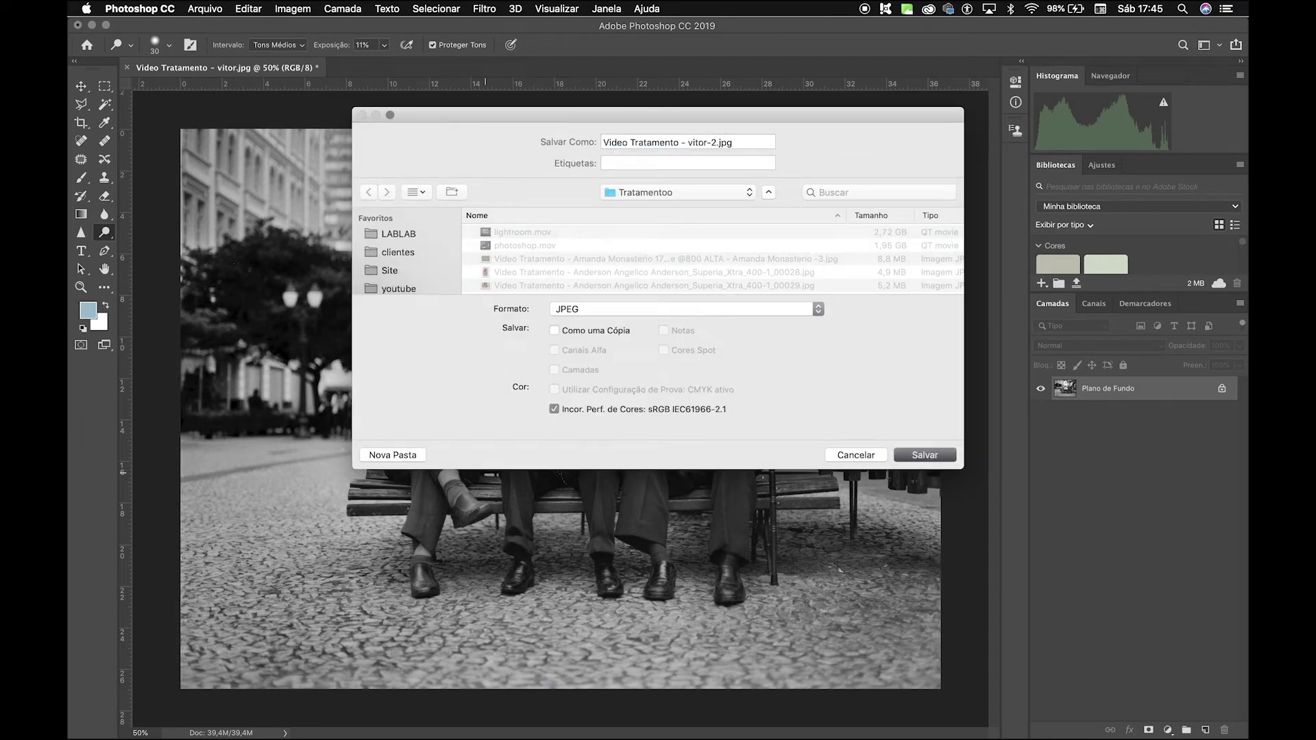
key(Return)
key(Return)
Switch to Finder's Tratamentoo folder and open the beach umbrella photo in Photoshop.
mouse_move(670, 720)
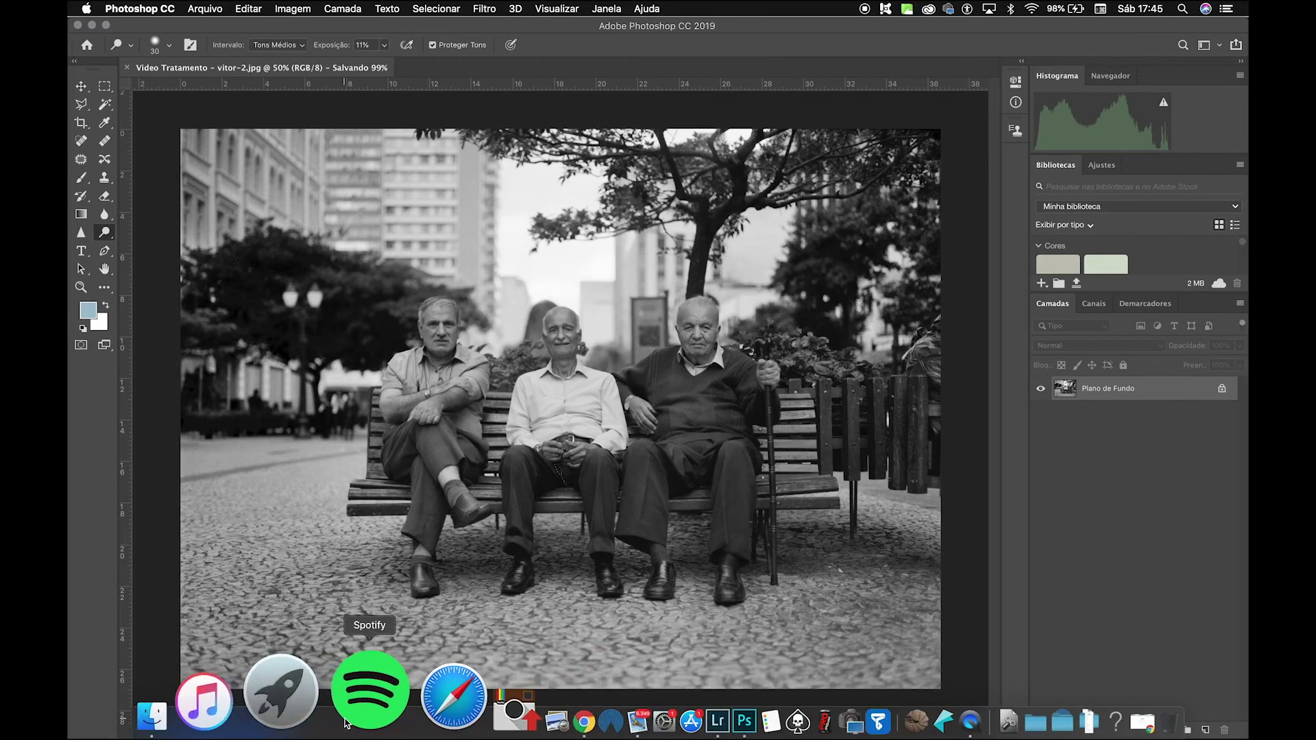
click(273, 720)
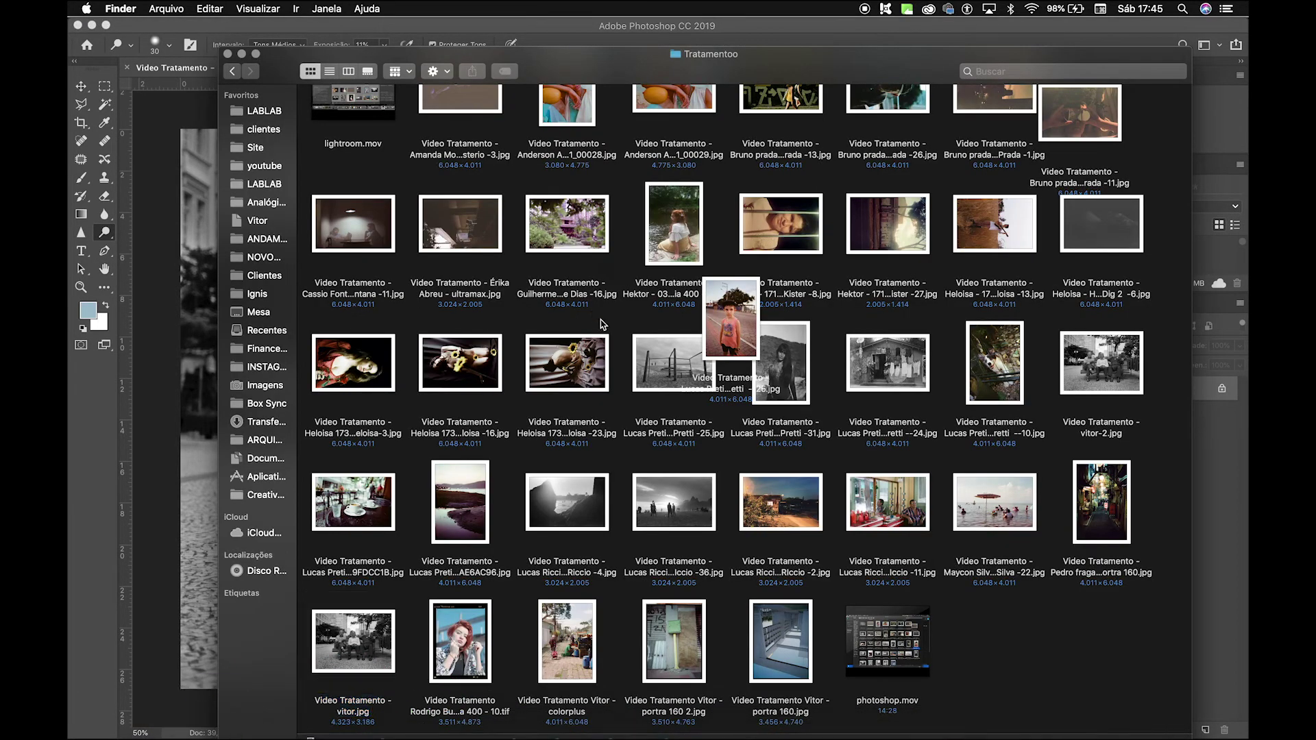
scroll(613, 353, up, 2)
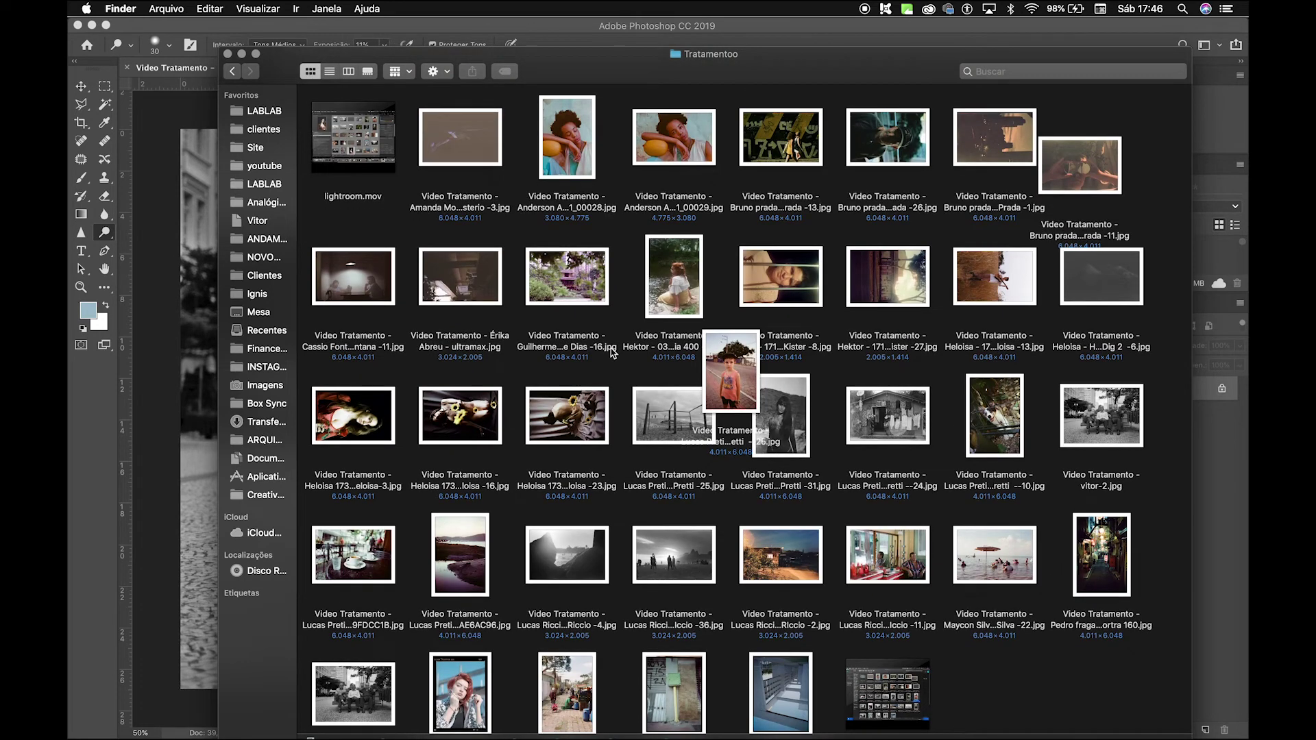
click(996, 545)
drag(998, 554, 617, 725)
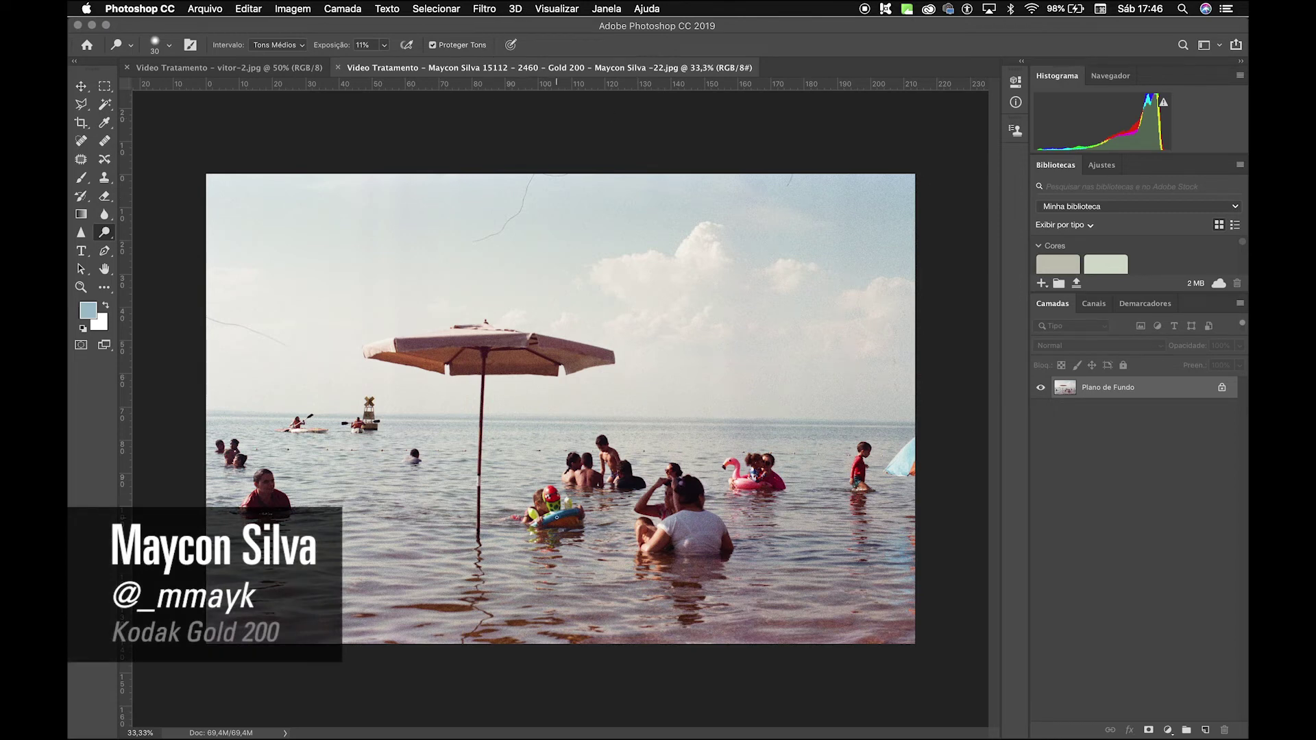
Correct the beach umbrella photo's colours through the Levels auto options, using Localizar Cores Claras e Escuras with Ajustar os Tons Médios Neutros.
key(super+l)
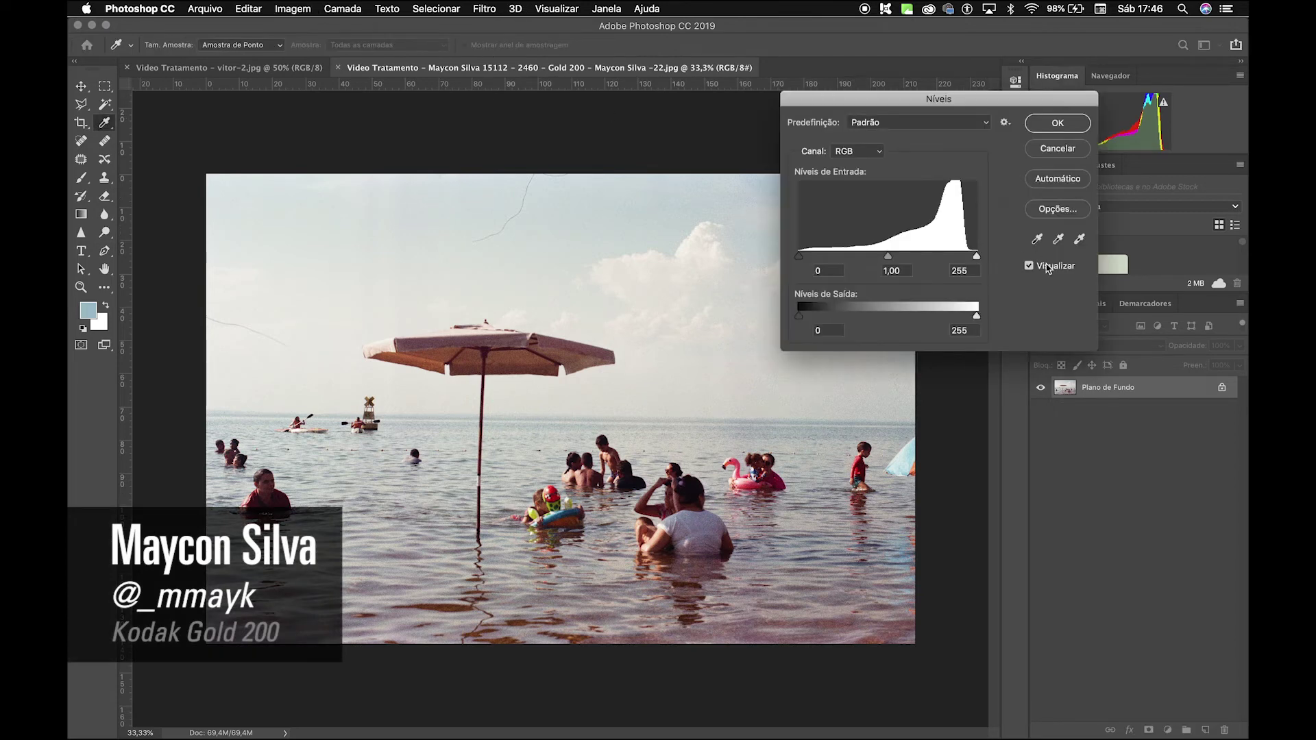
click(1073, 211)
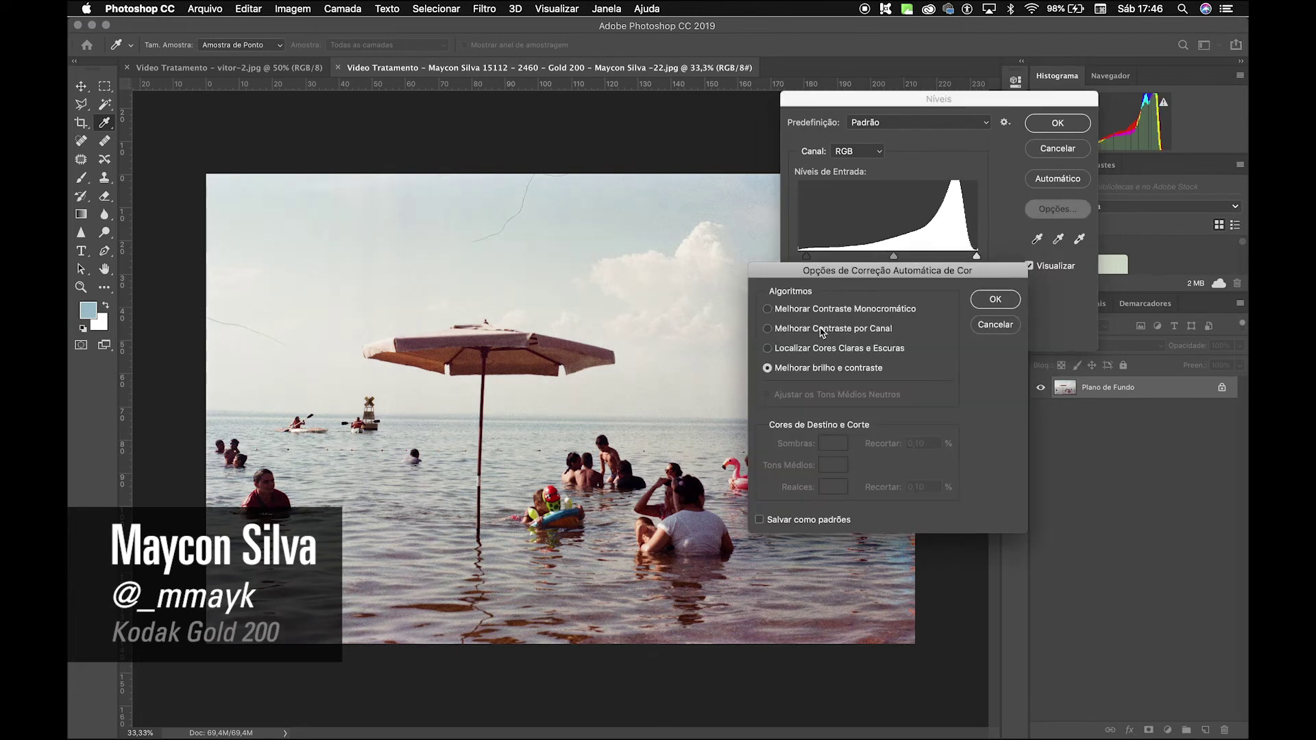
click(819, 396)
click(798, 348)
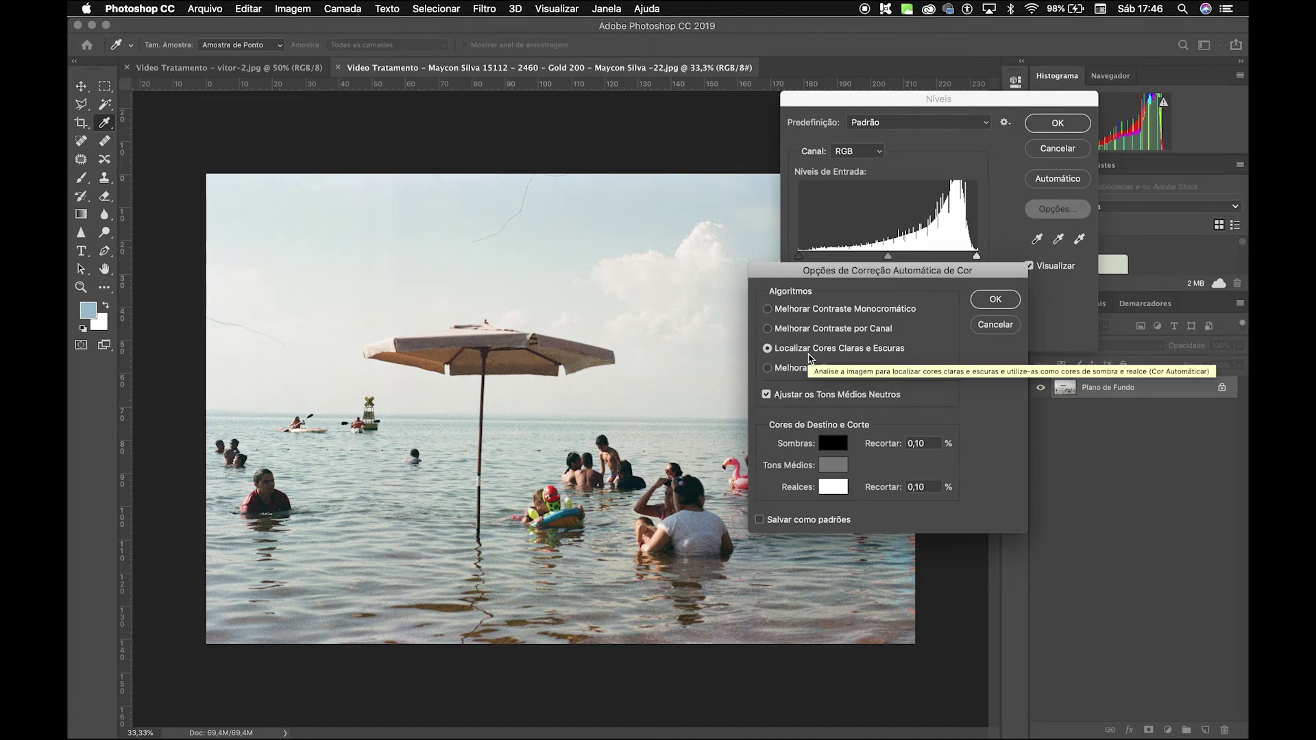
click(996, 299)
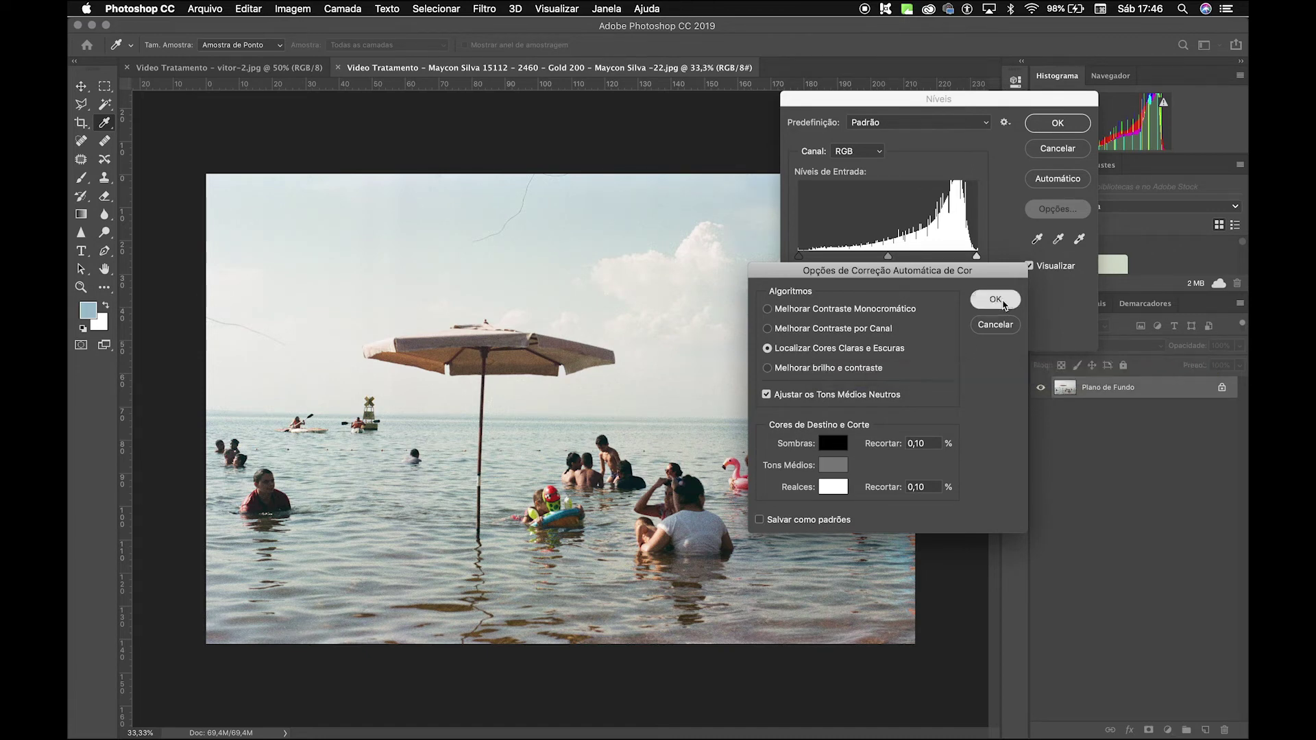
click(1043, 126)
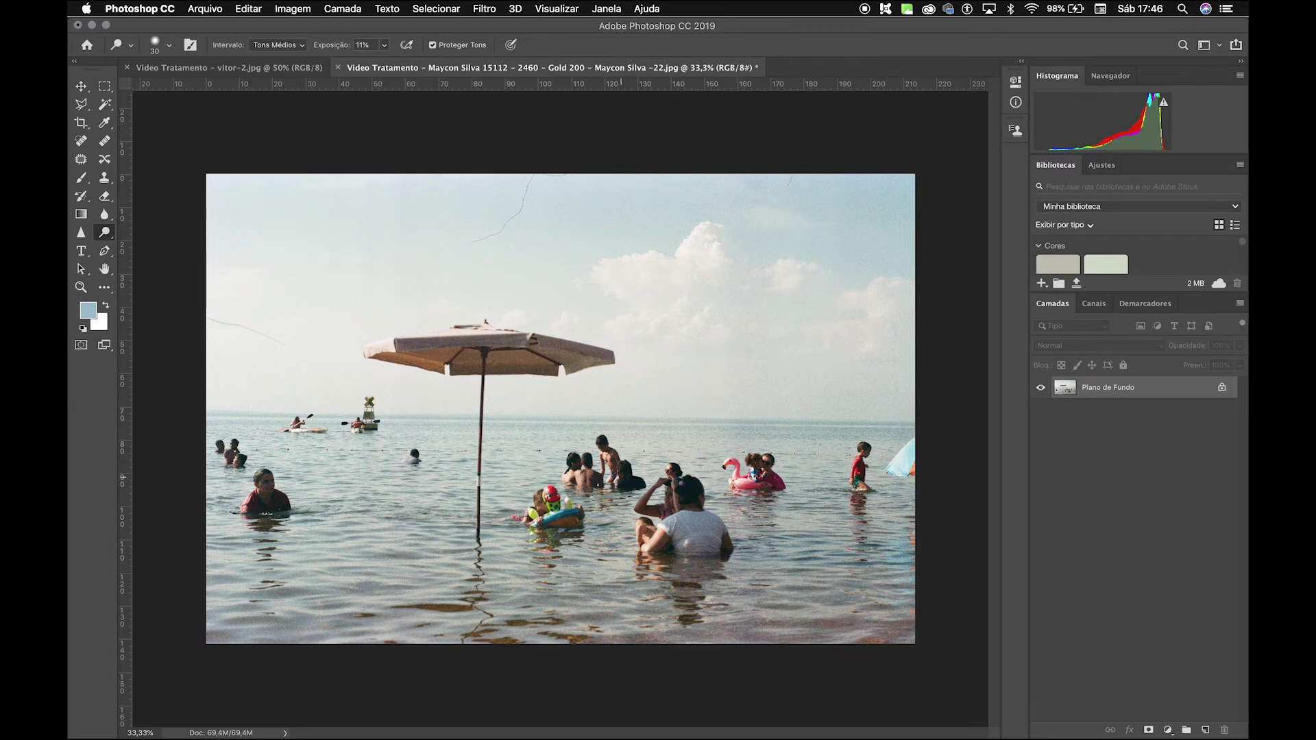
Apply a Sombras/Realces adjustment to the beach photo with shadows at 22% and highlights at 19%.
click(300, 7)
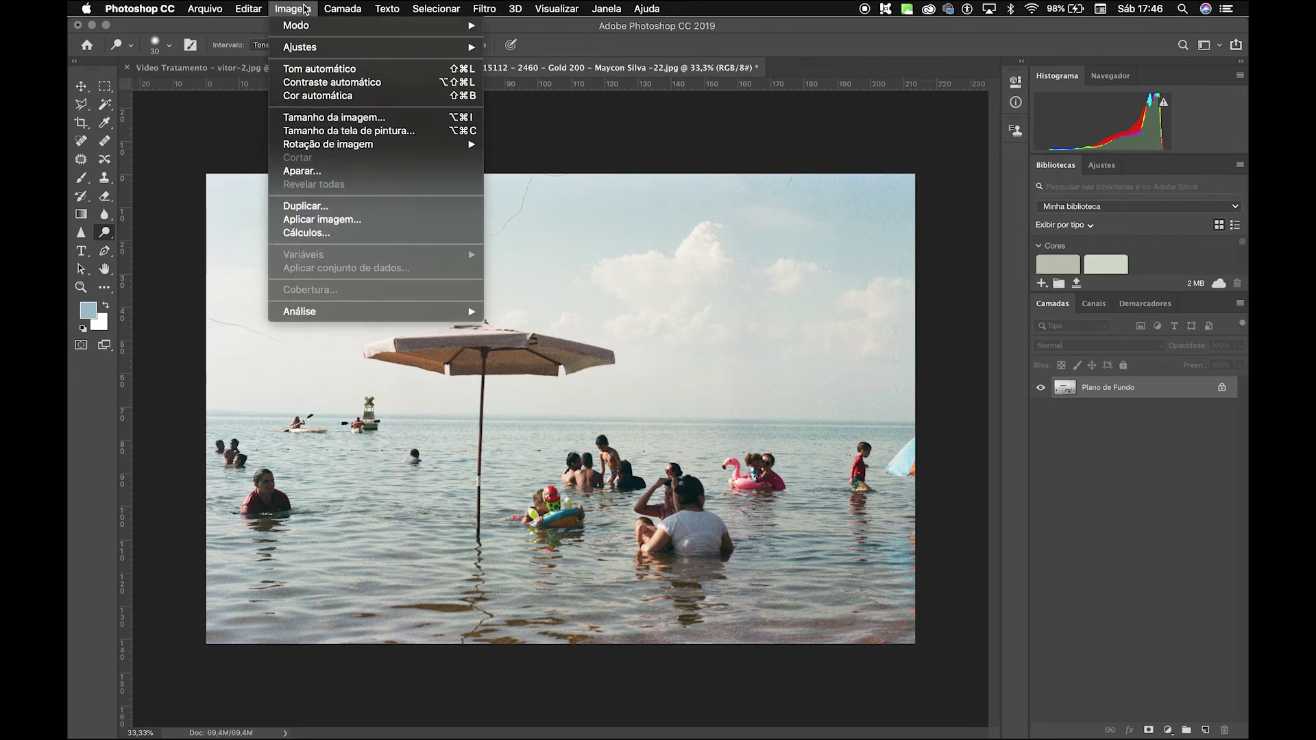
mouse_move(318, 49)
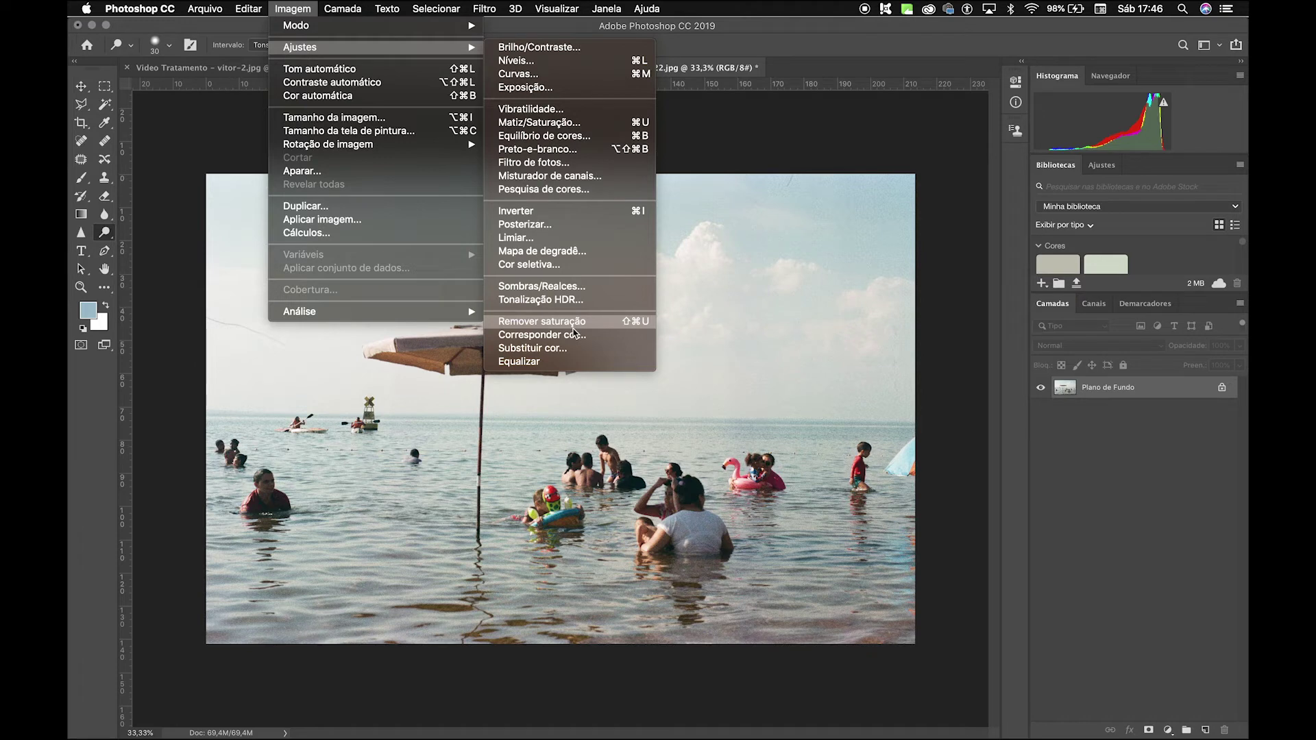
click(576, 287)
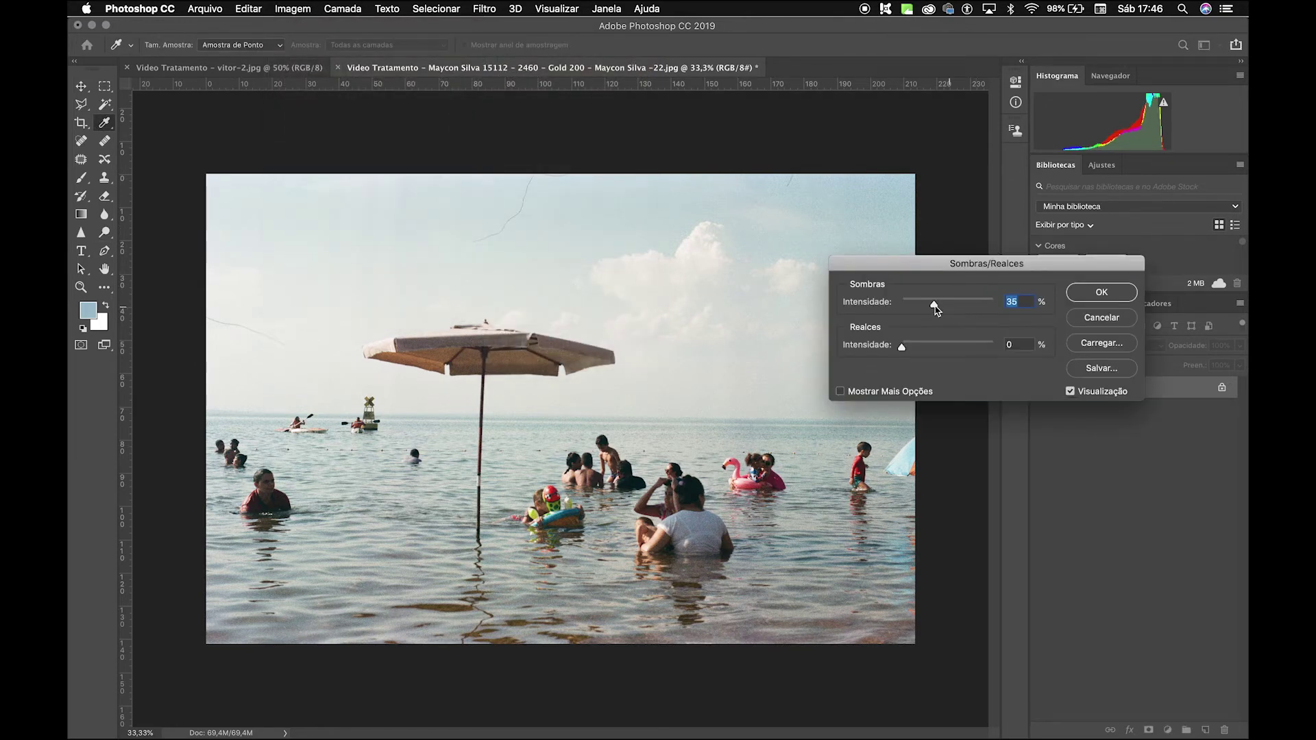
drag(935, 307, 922, 350)
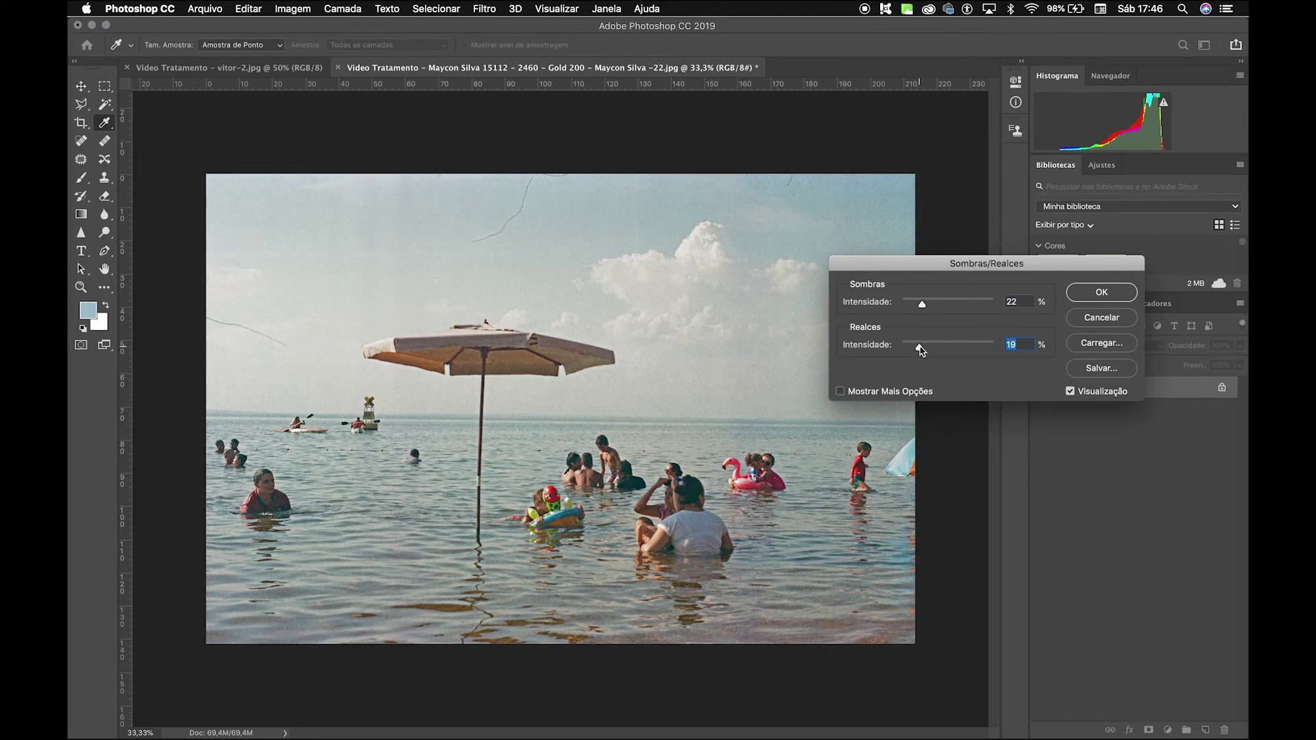
click(1102, 293)
key(o)
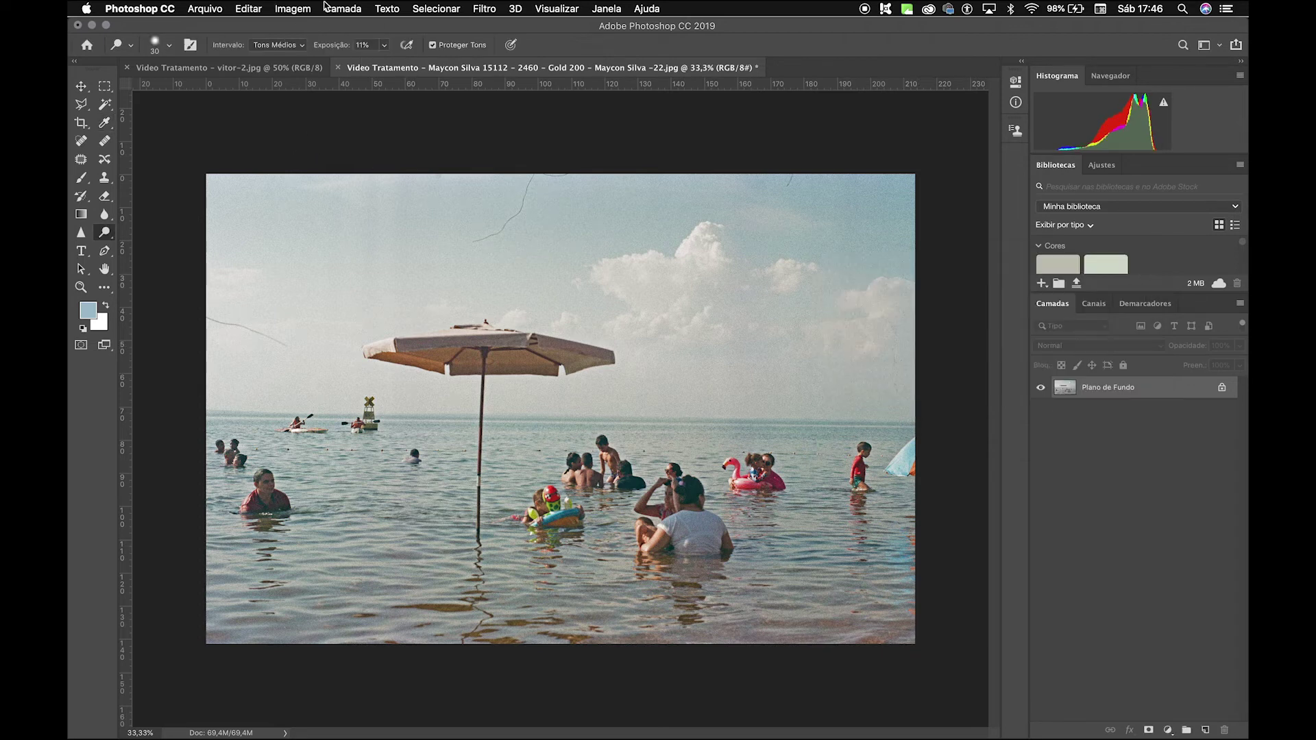
Apply an Exposição adjustment of -0,12 to the beach photo.
click(291, 9)
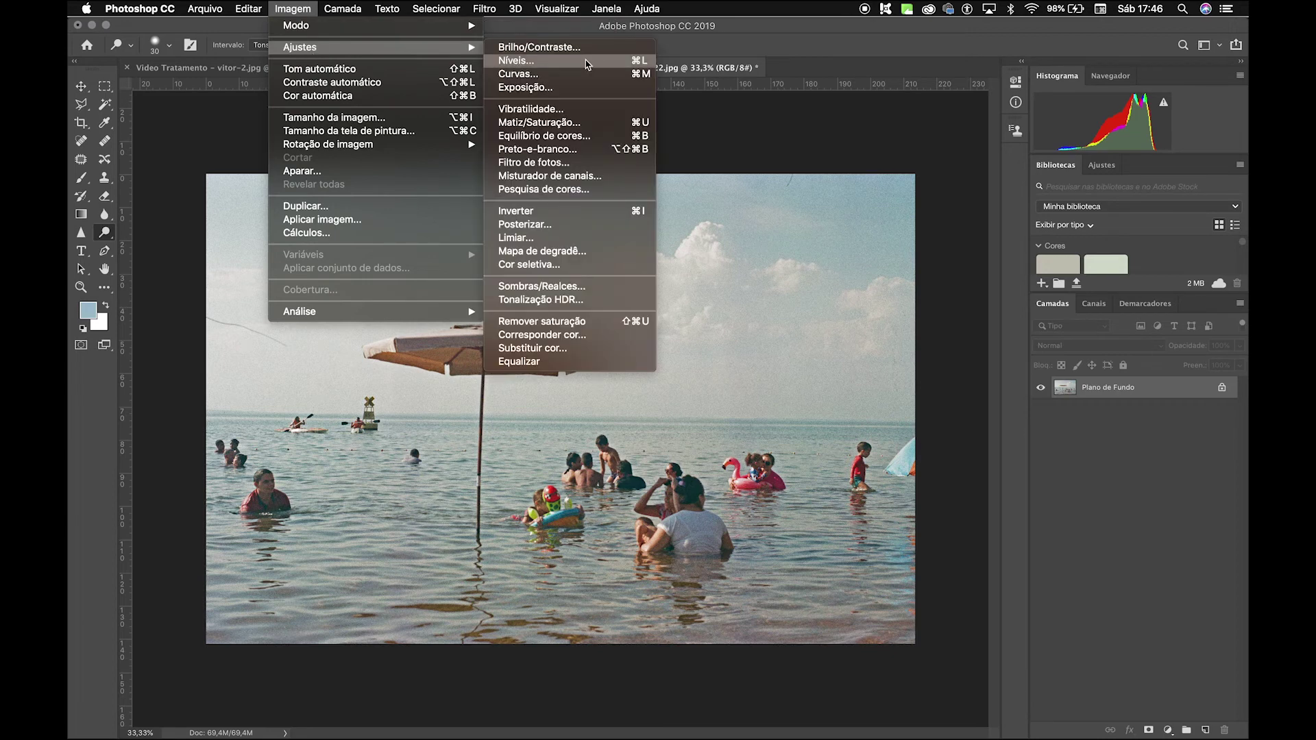
click(556, 88)
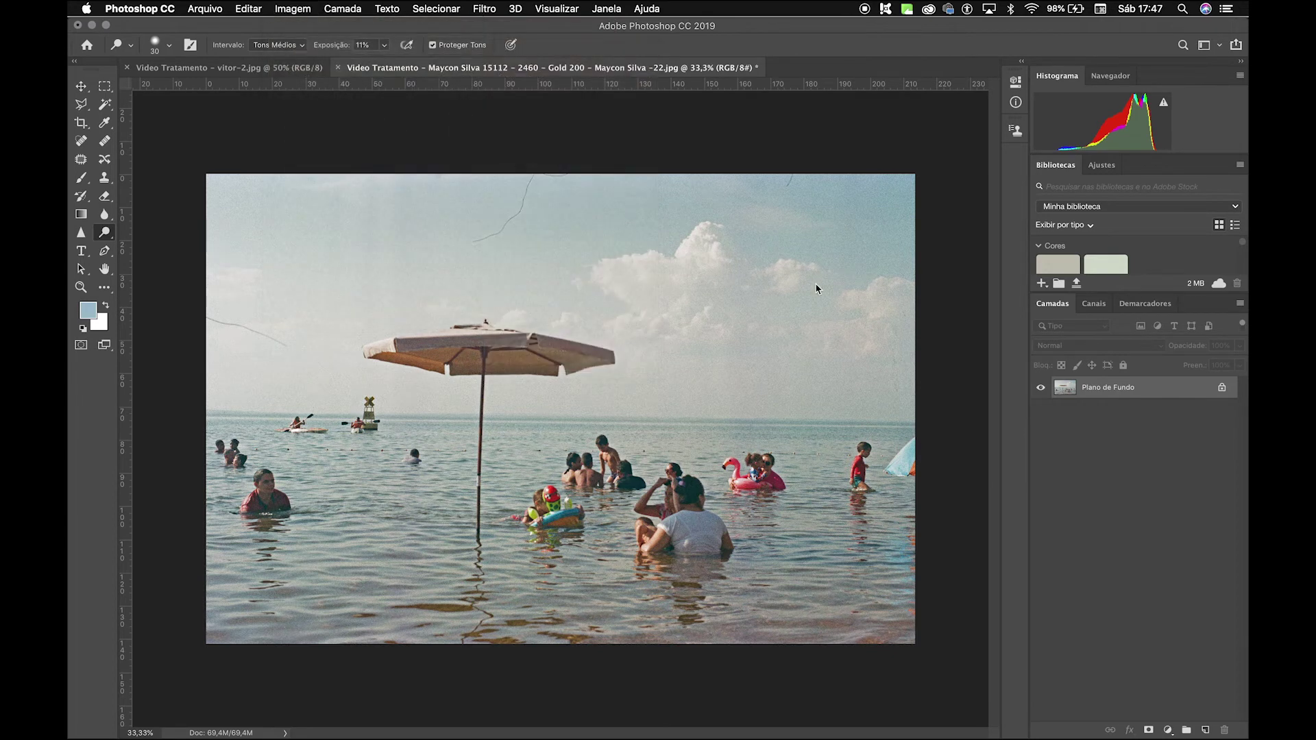
drag(621, 273, 619, 272)
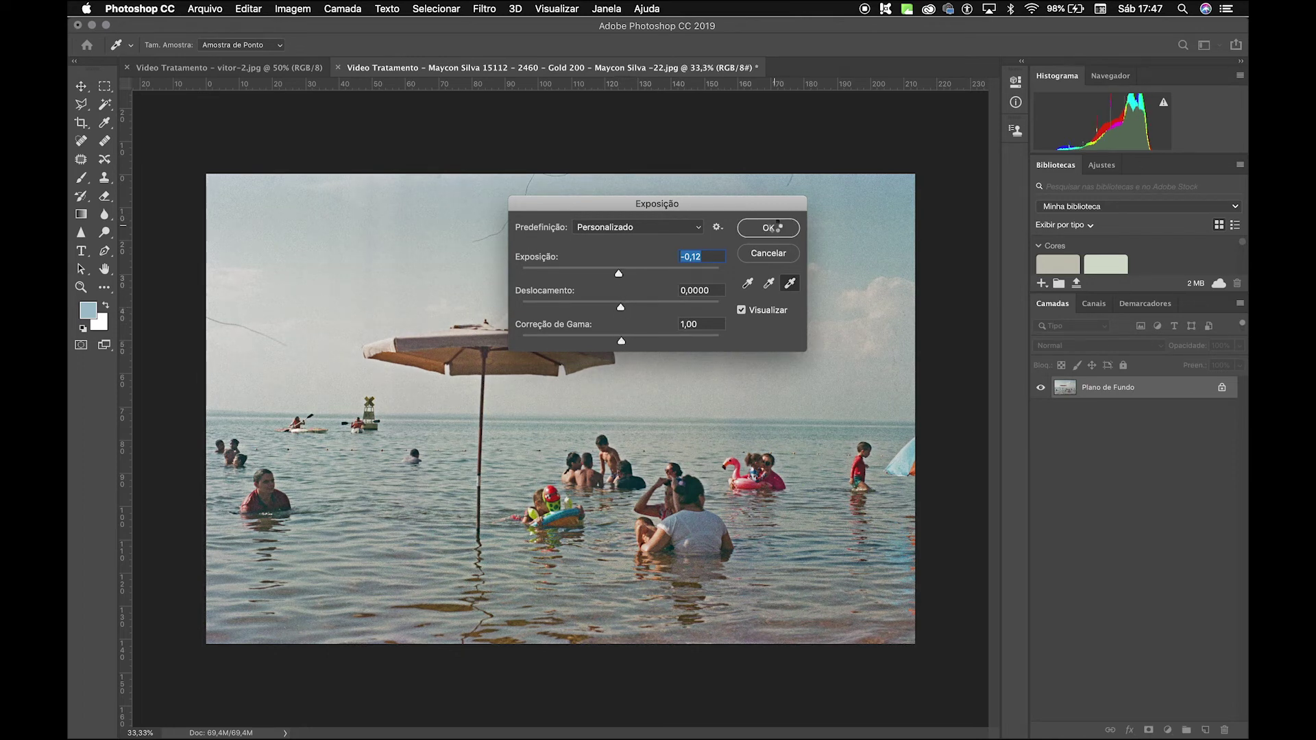
key(Return)
key(o)
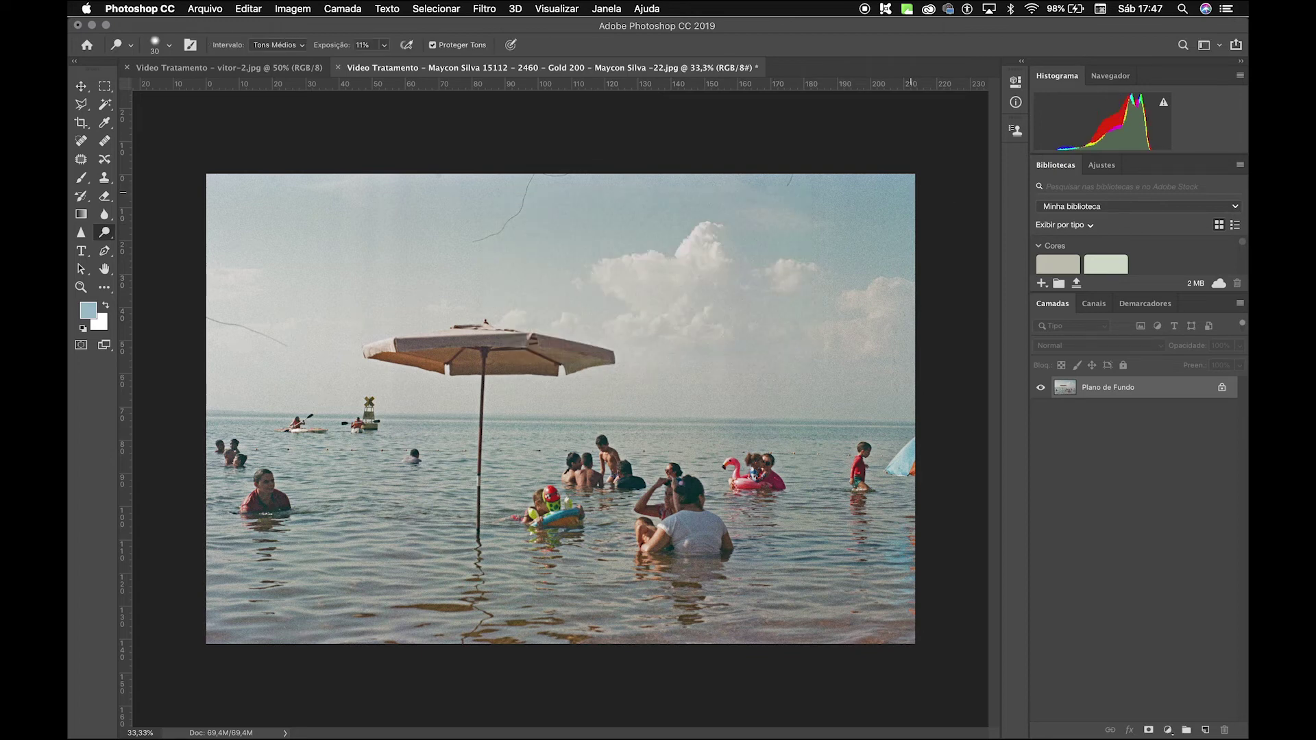
Preview the original beach umbrella photo in Finder to compare it with the edit, and return to Photoshop.
key(super+Tab)
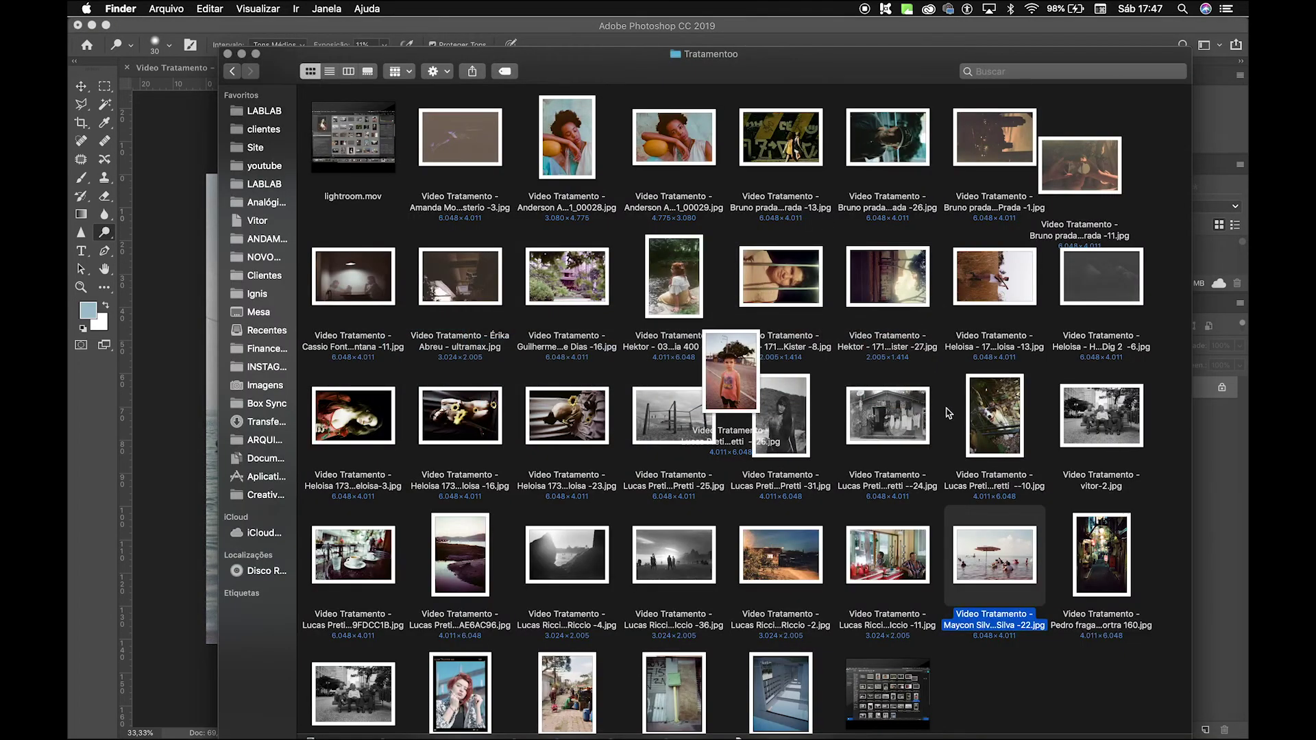
key(space)
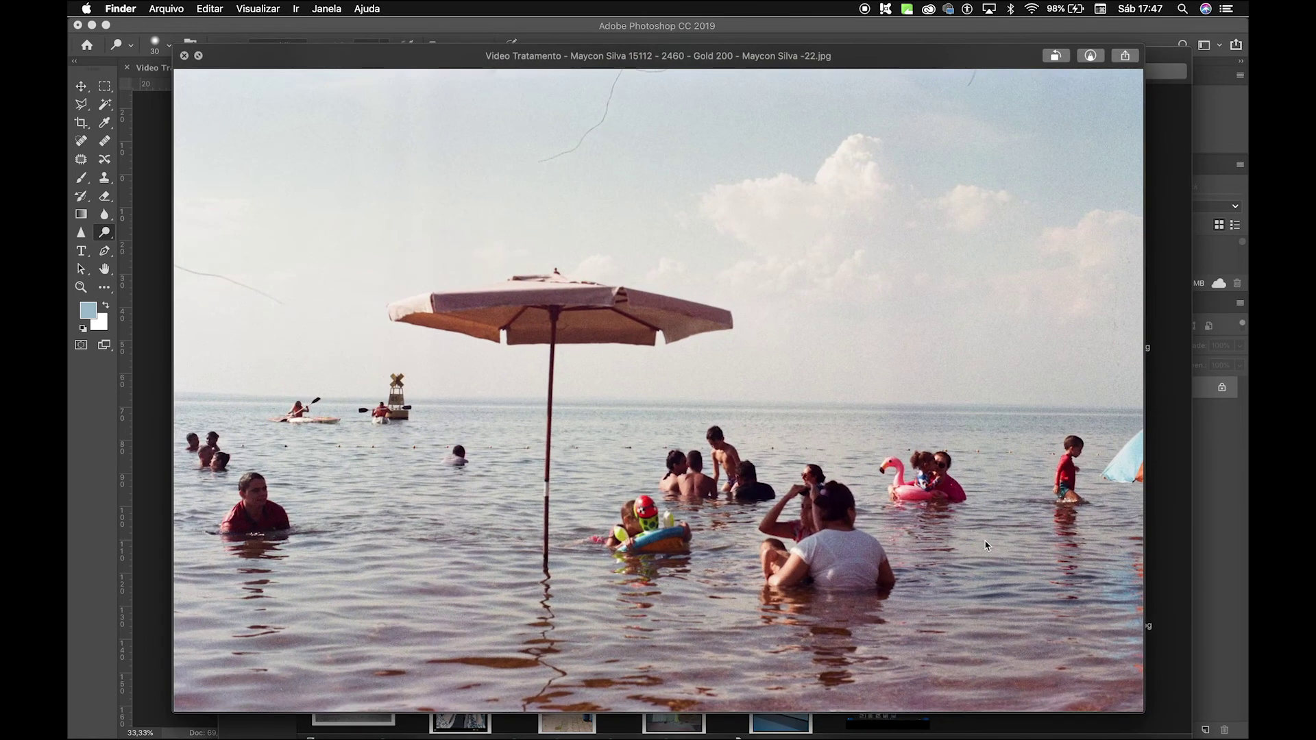
key(super+Tab)
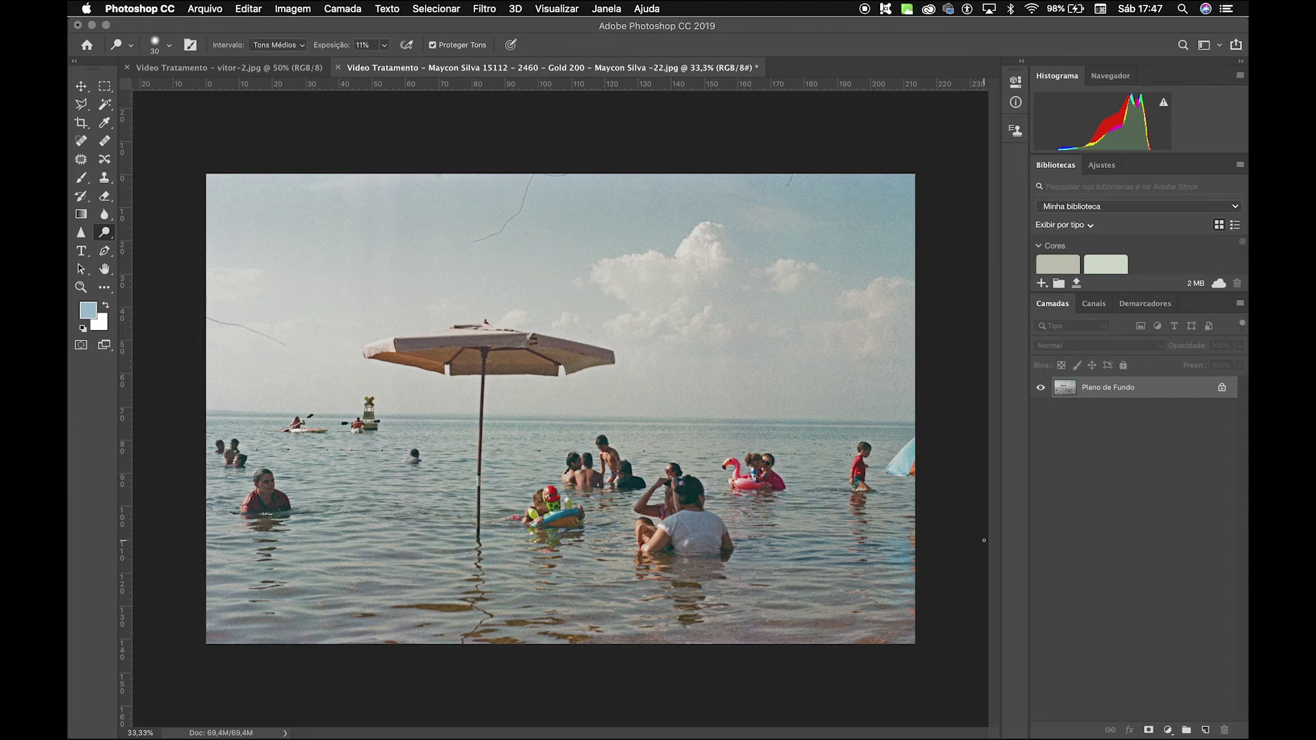
Close the beach umbrella photo and the bench photo in Photoshop.
key(super+w)
click(586, 259)
key(super+w)
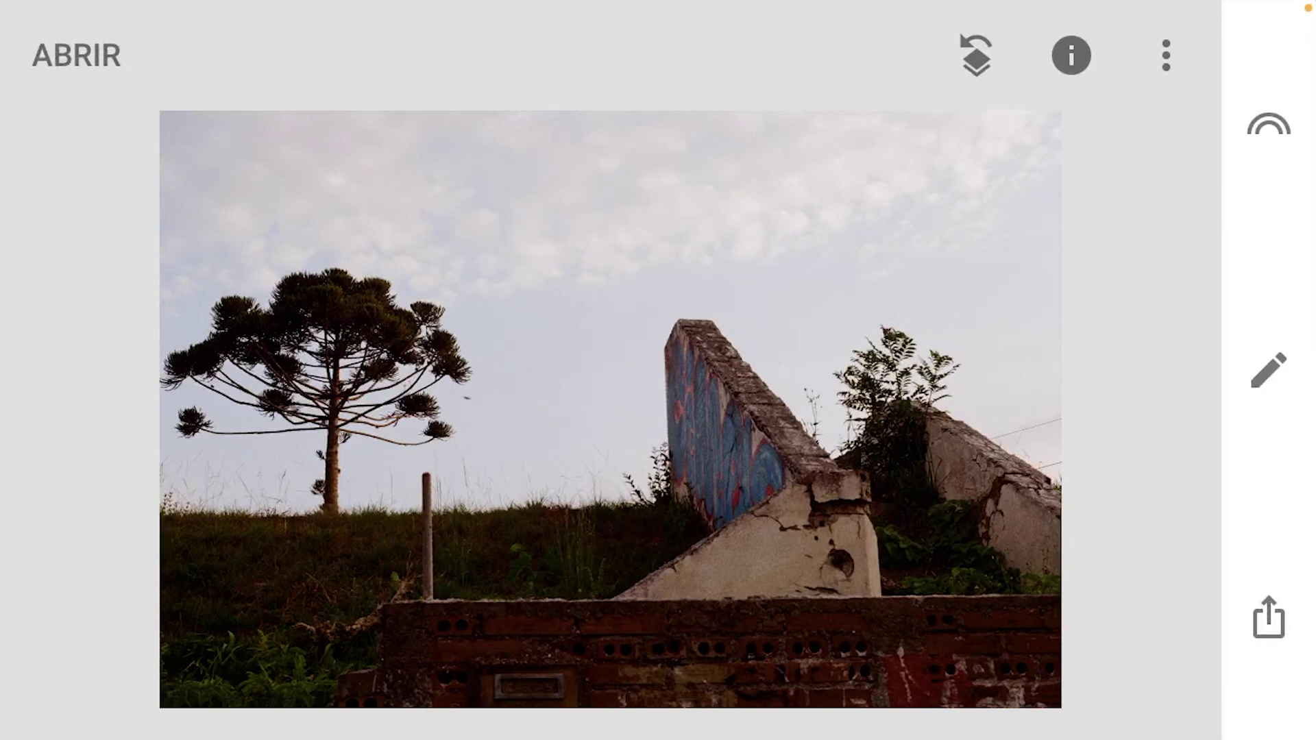
In the mobile photo editor, start Ajustar imagem on the tree and concrete wall photo and set Sombras to +54.
click(1269, 370)
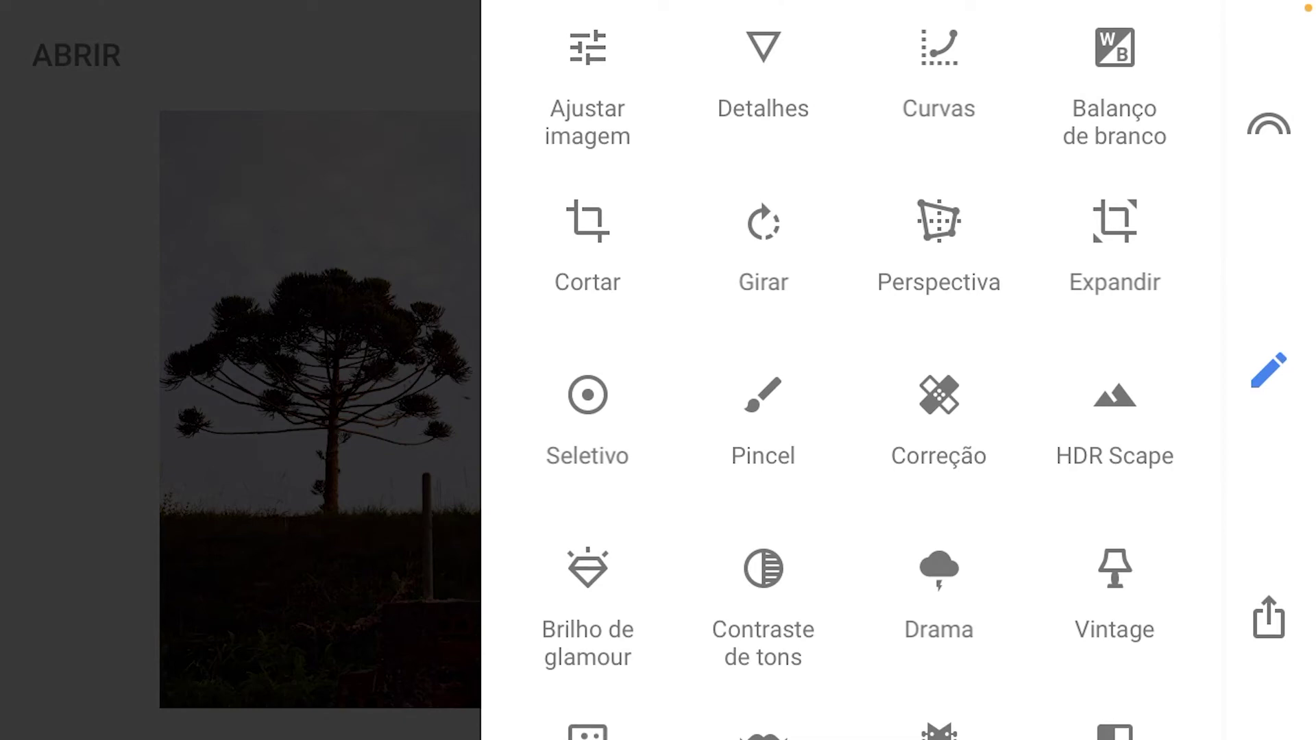
click(587, 82)
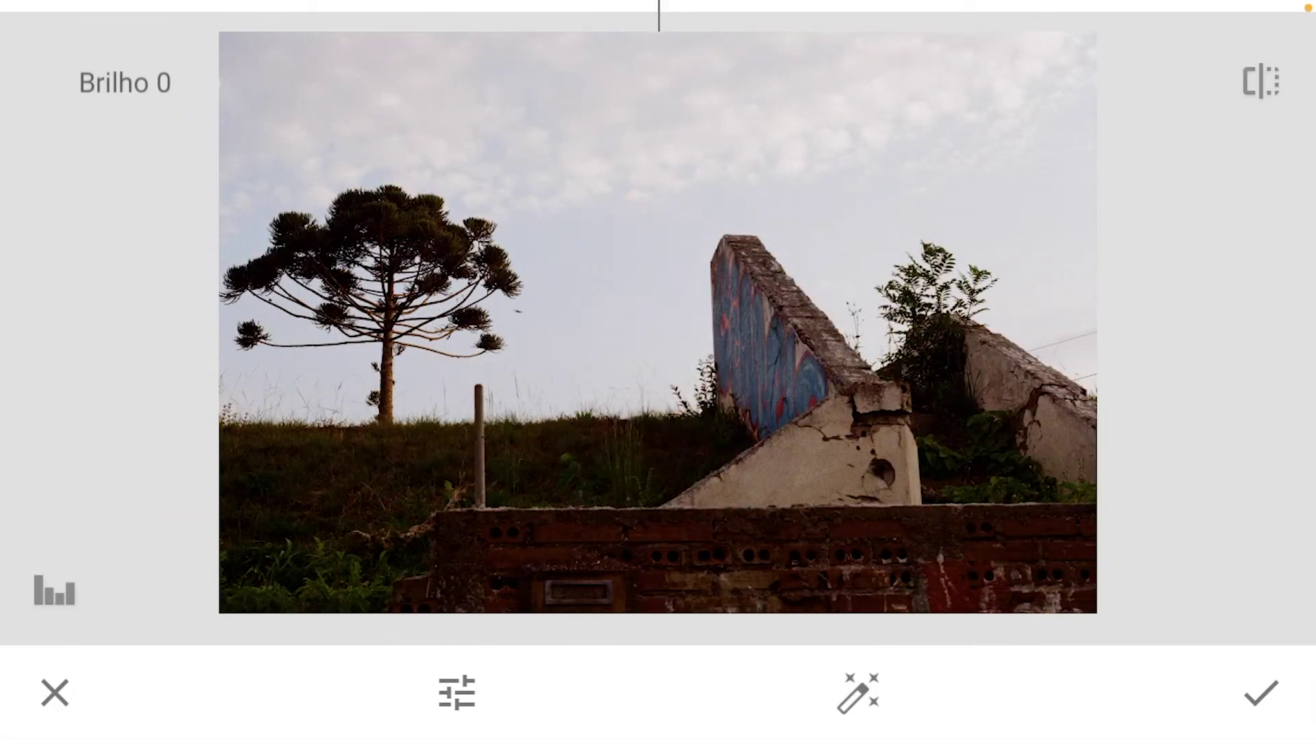
click(457, 693)
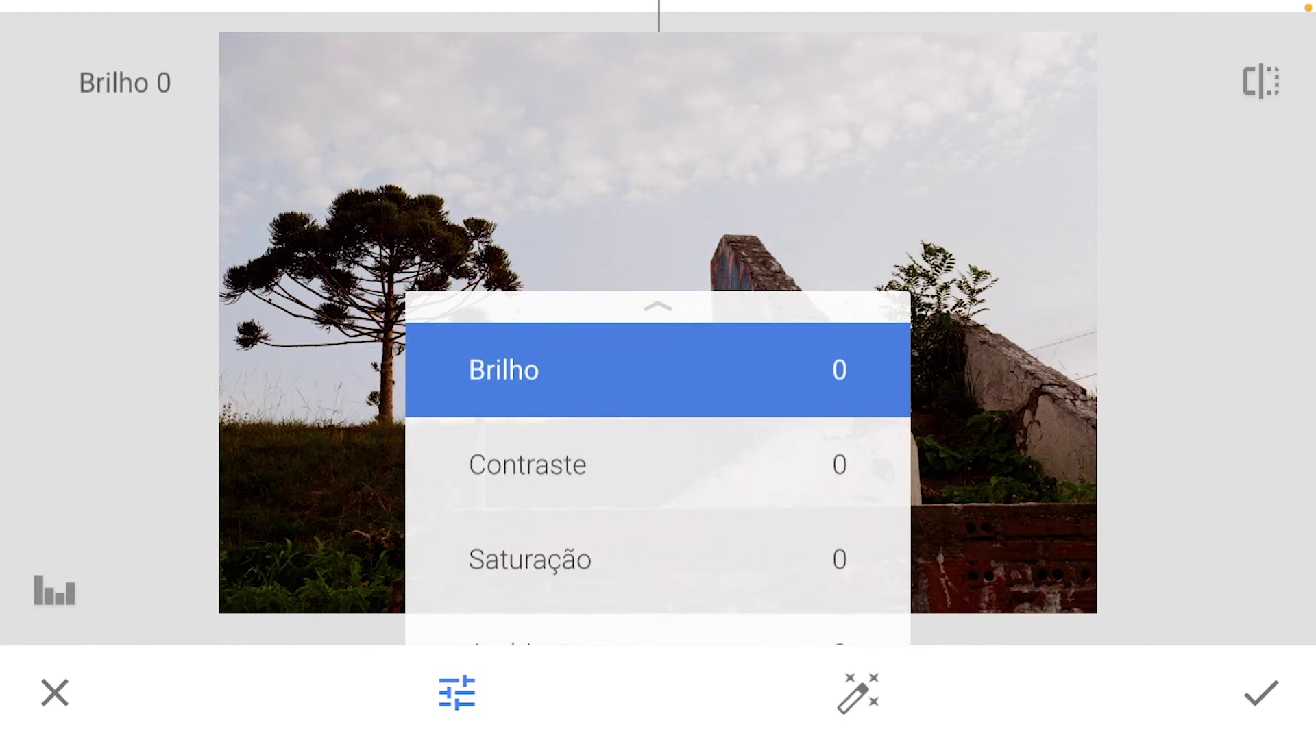
drag(658, 439, 658, 246)
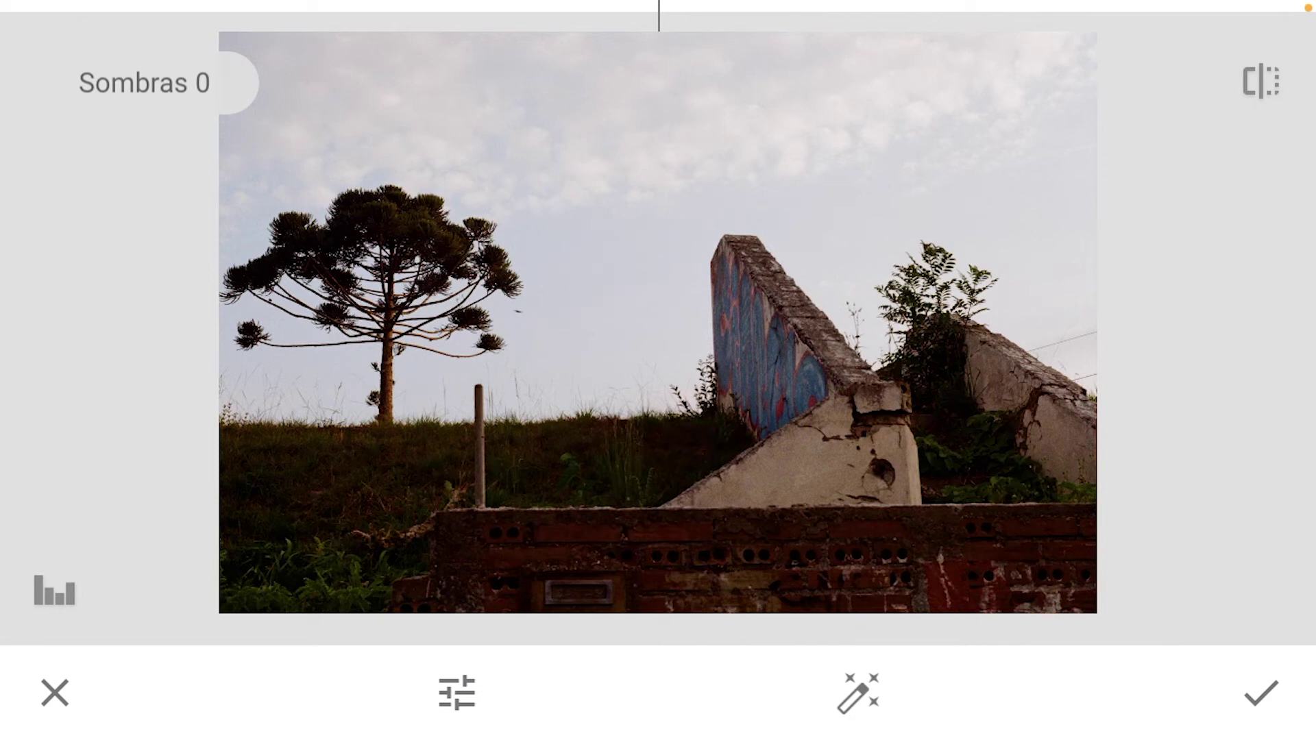
drag(659, 370, 1014, 370)
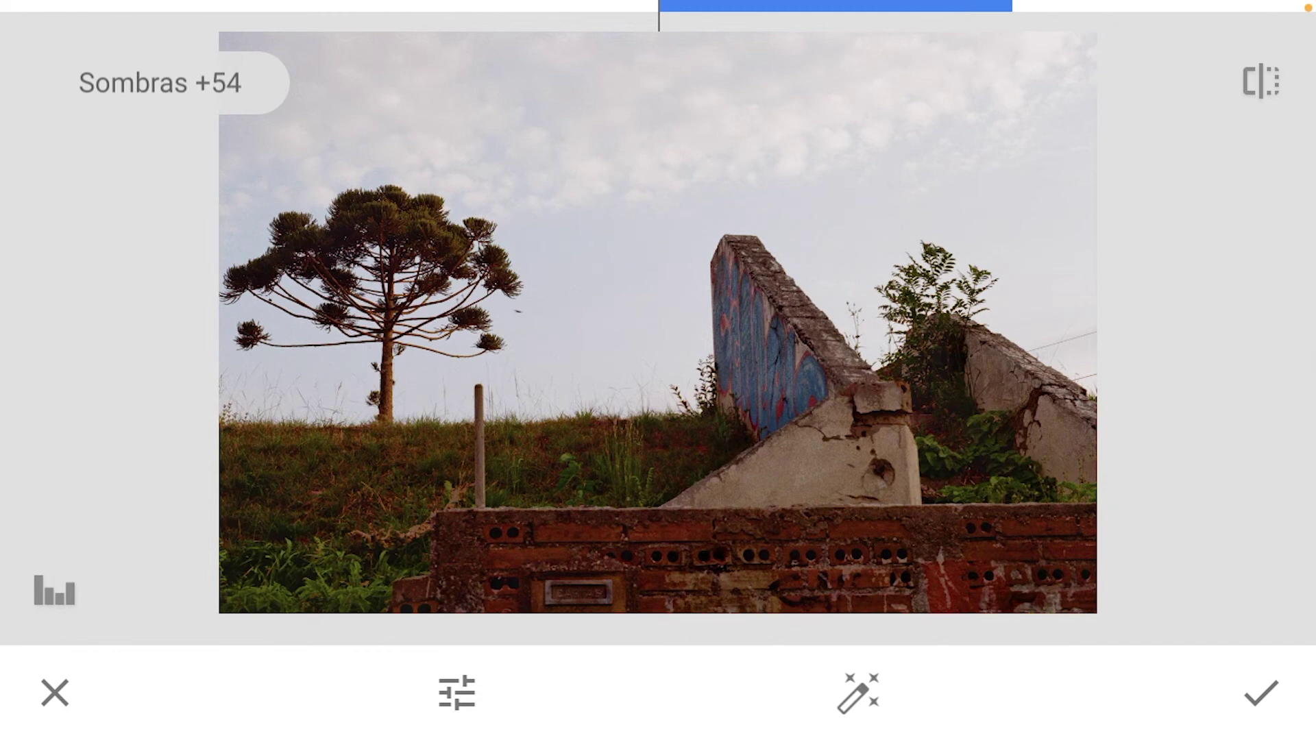
Set the photo's Saturação to -27 and its Ambiente to +23.
scroll(658, 329, up, 3)
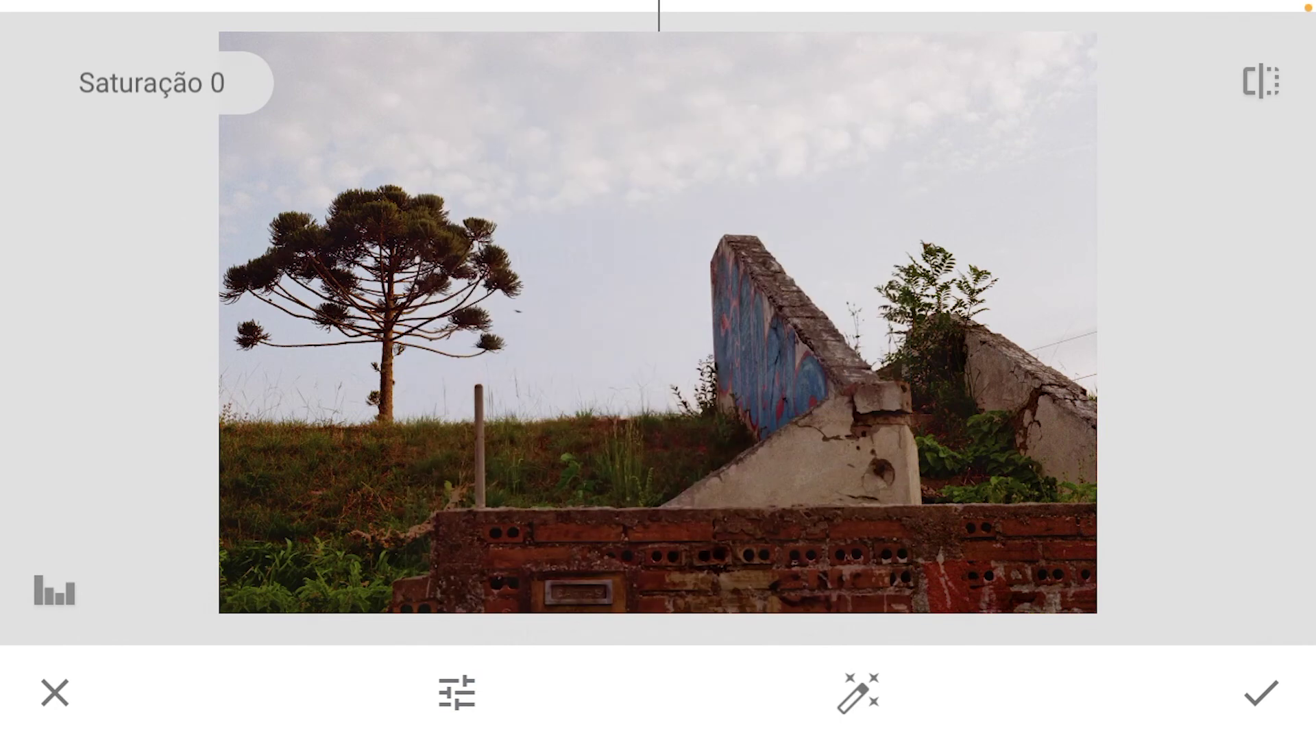
drag(658, 329, 483, 329)
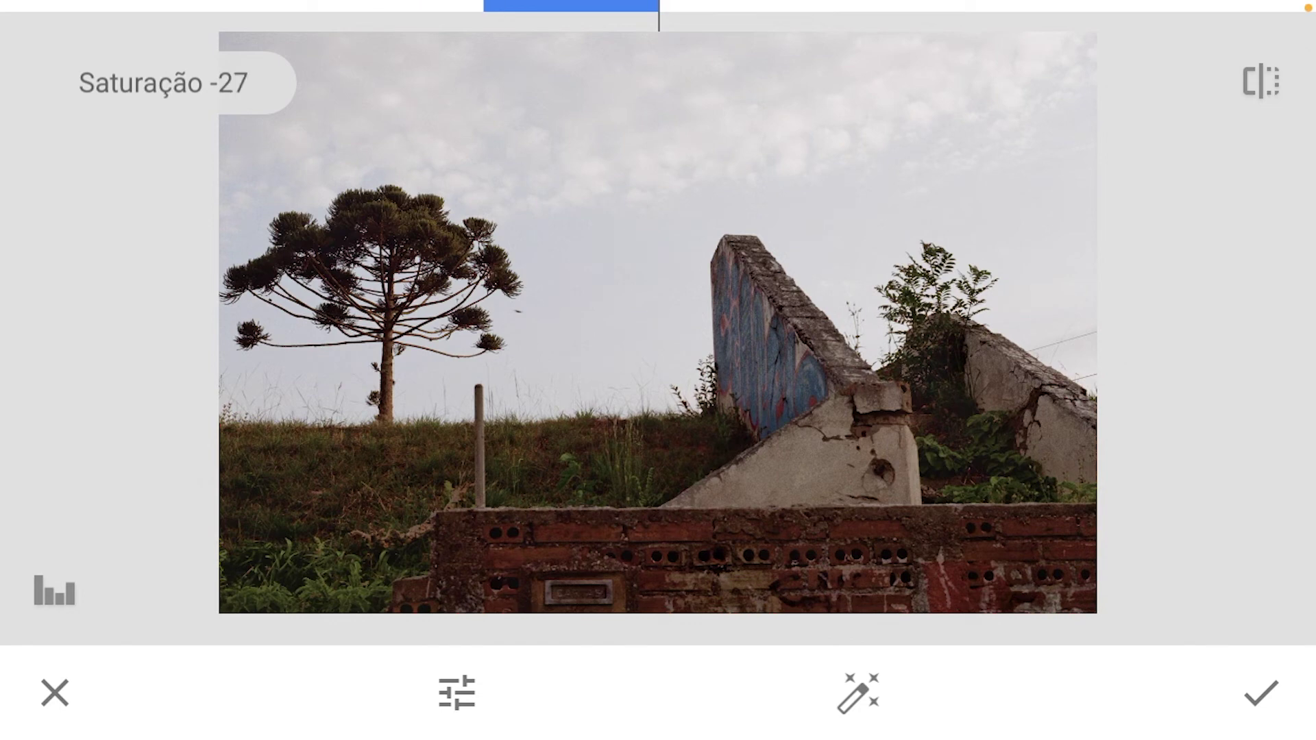
click(456, 692)
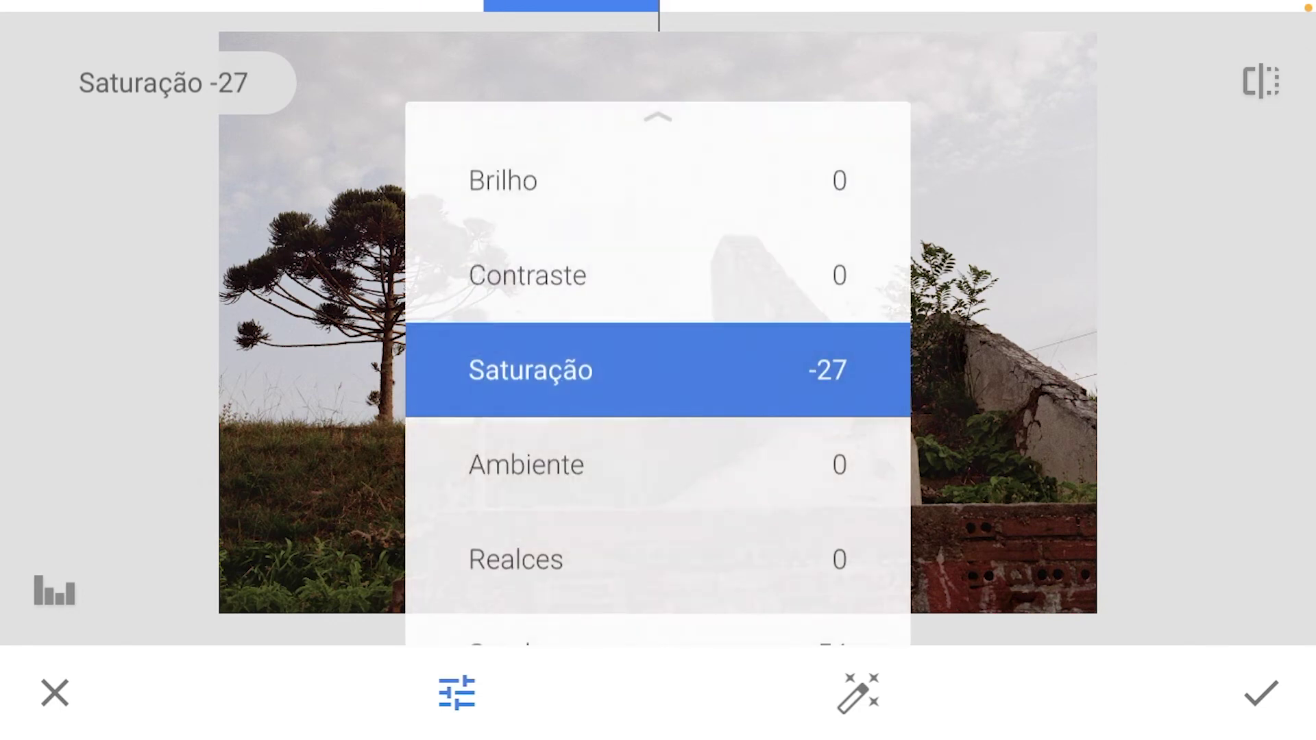
drag(658, 329, 658, 374)
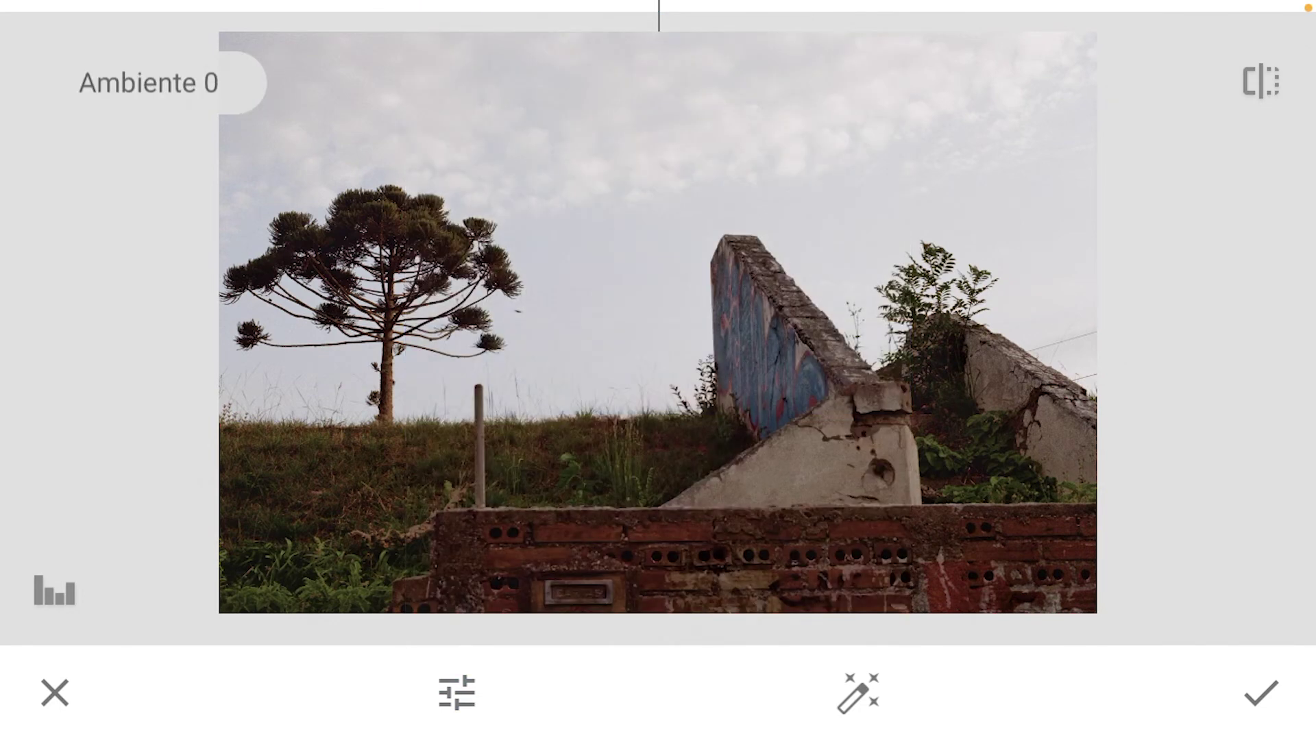
drag(658, 330, 810, 329)
Raise the photo's Brilho slightly, dismissing the low-battery alert.
click(456, 693)
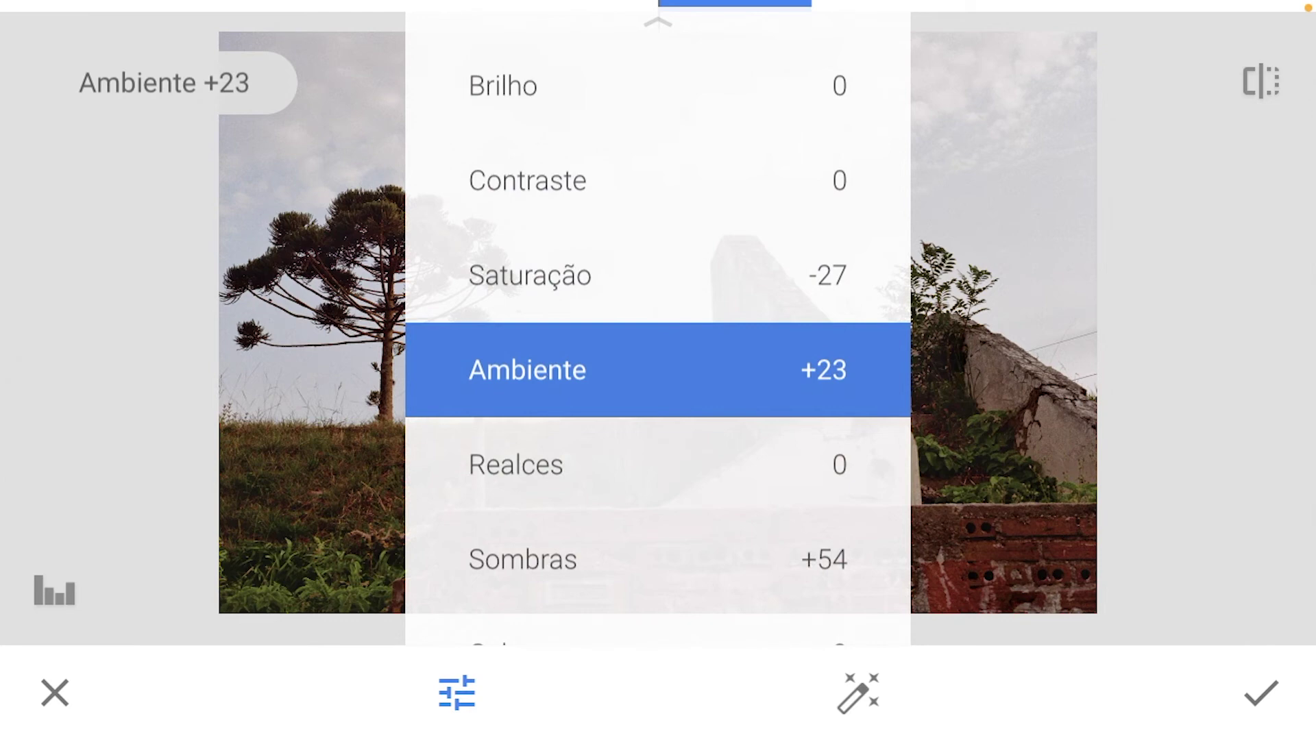
drag(658, 329, 658, 424)
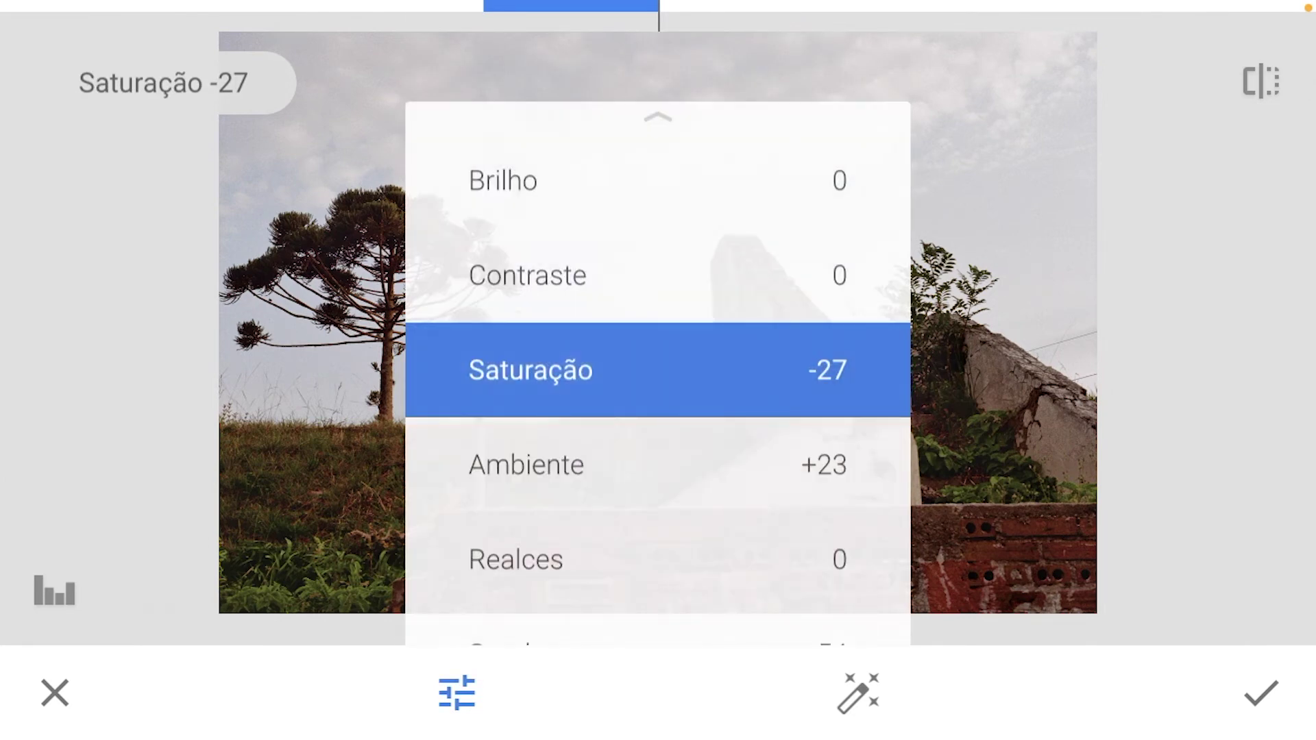
drag(658, 329, 658, 519)
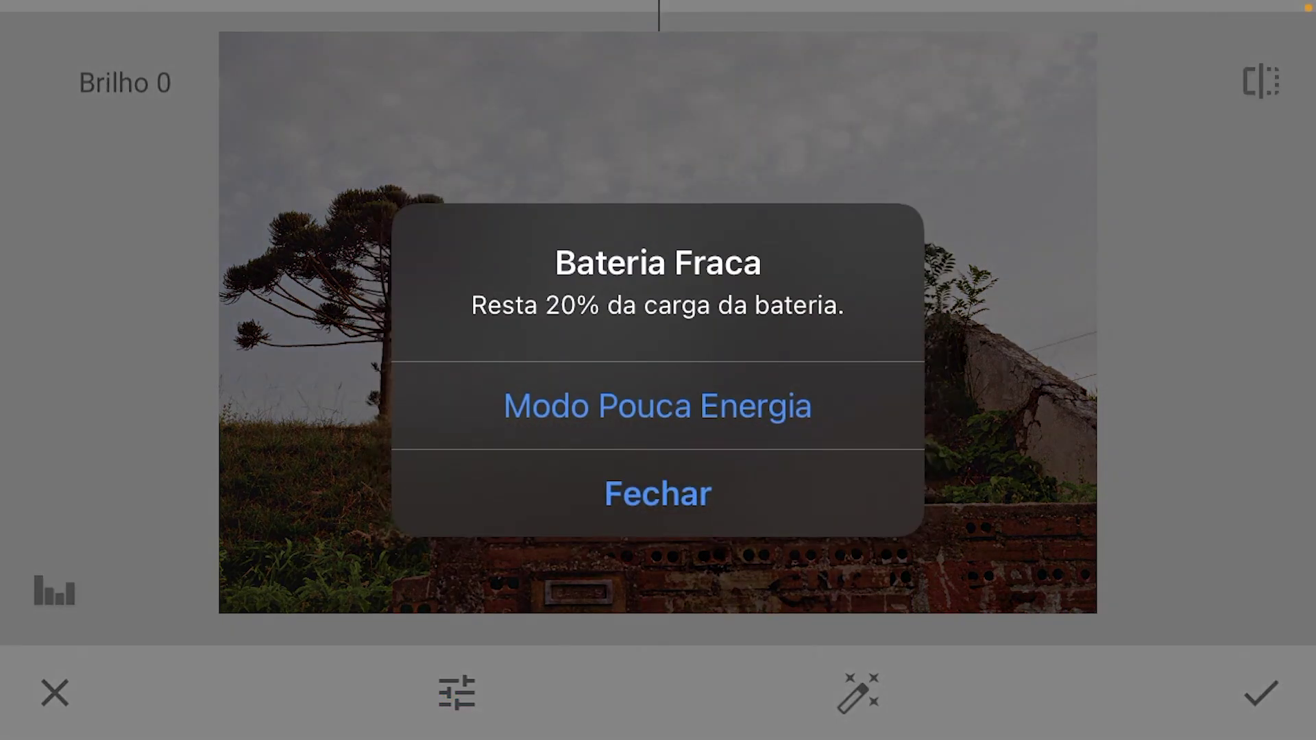
click(658, 494)
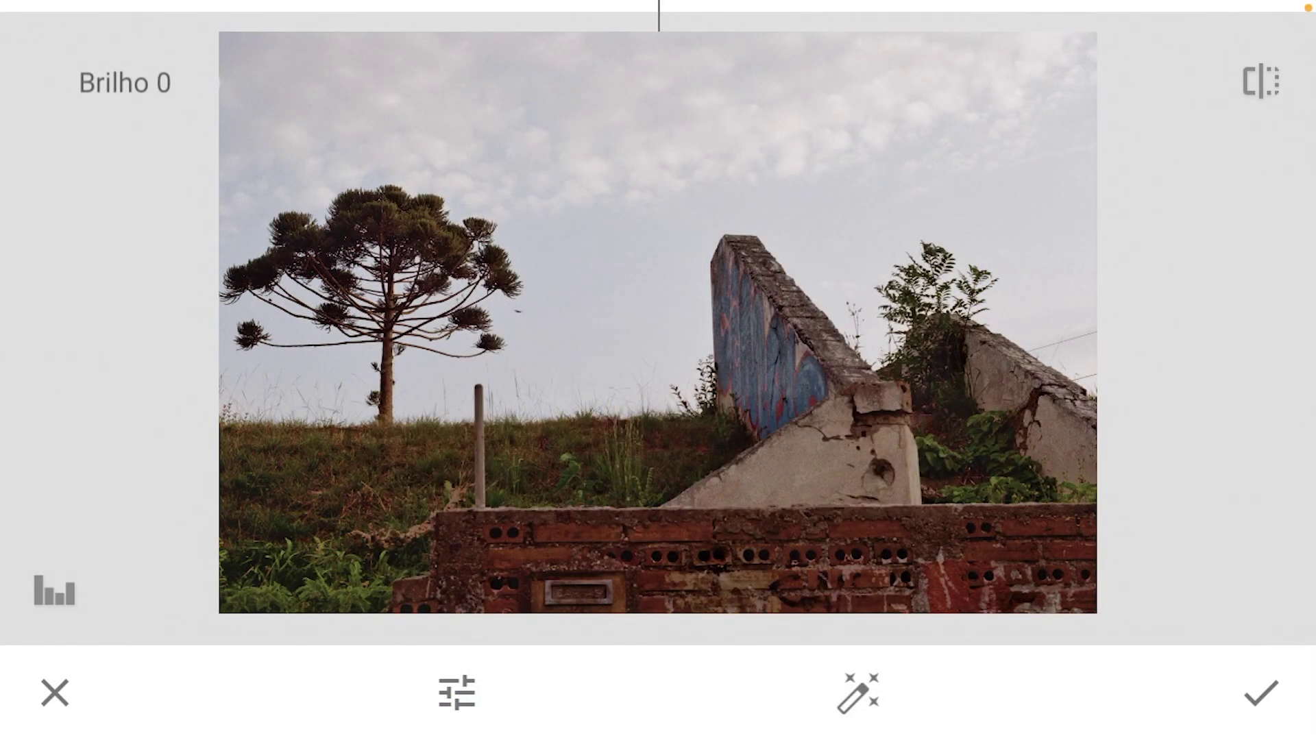
drag(658, 329, 794, 329)
Cool the photo slightly by setting Calor to -6.
drag(659, 329, 658, 479)
click(457, 693)
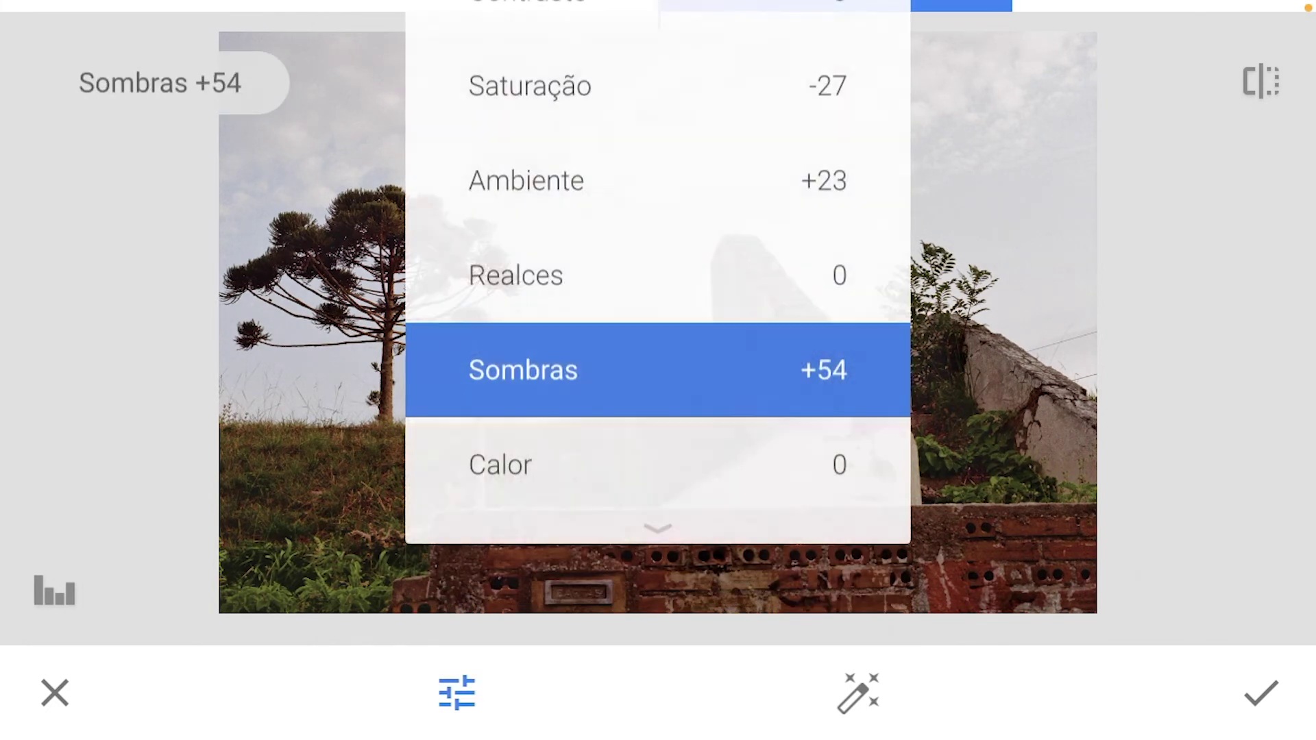
drag(658, 370, 658, 459)
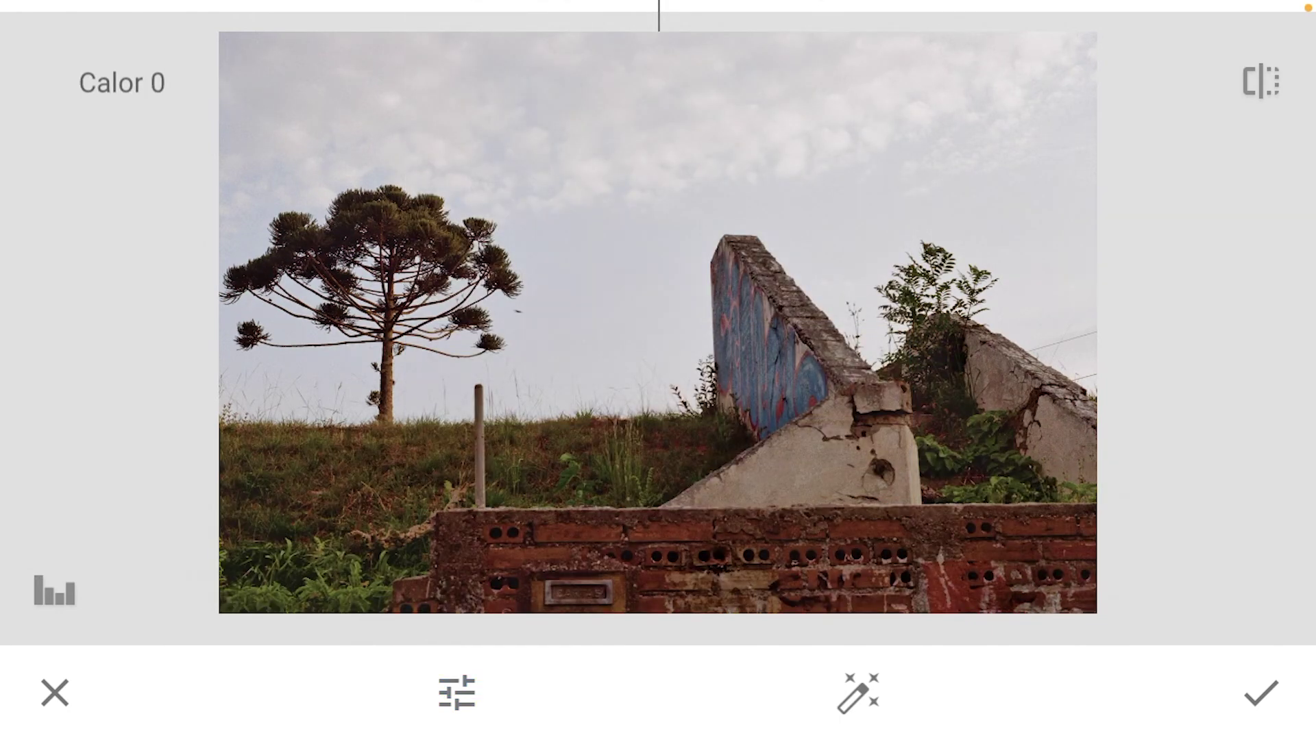
drag(658, 371, 593, 370)
mouse_move(658, 322)
mouse_down()
mouse_move(822, 322)
mouse_move(665, 322)
mouse_move(682, 322)
mouse_up()
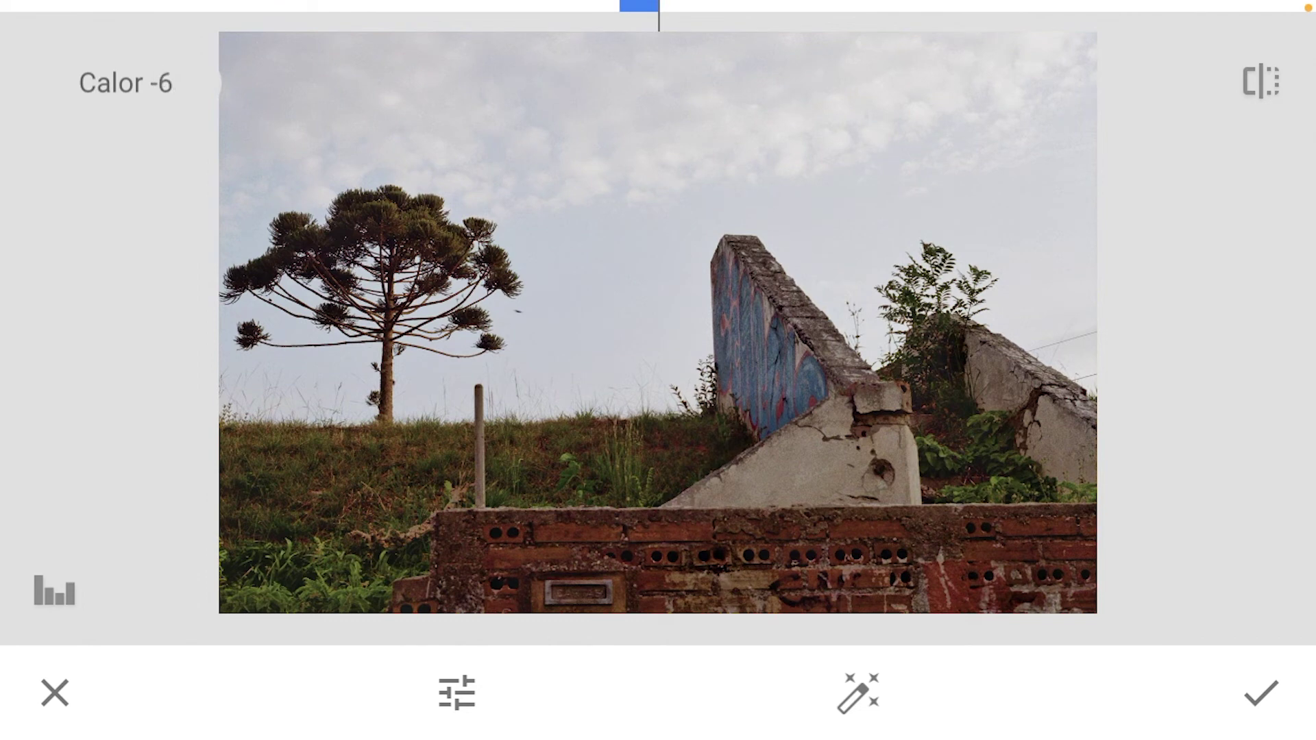